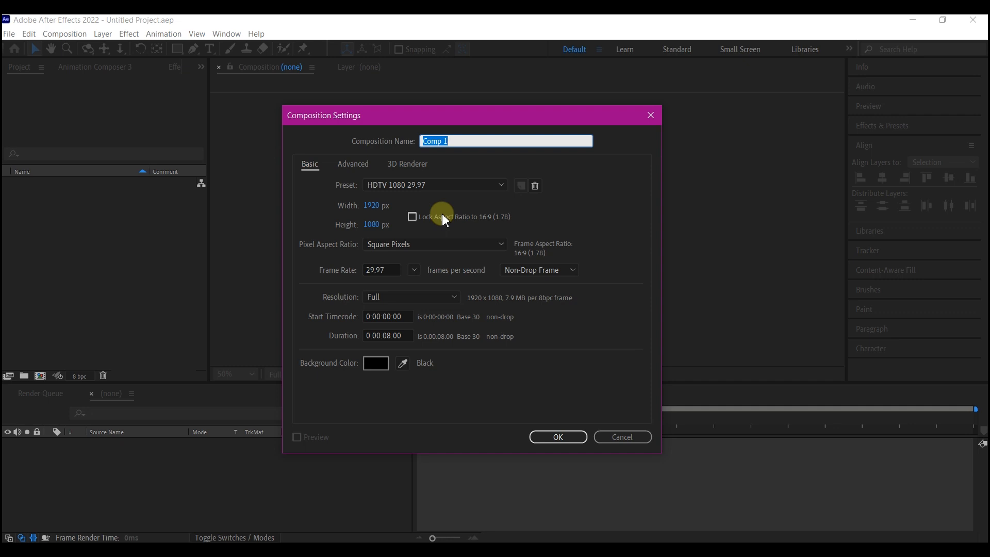
Create the HDTV 1080 29.97 composition with its duration set to 7 seconds.
click(402, 336)
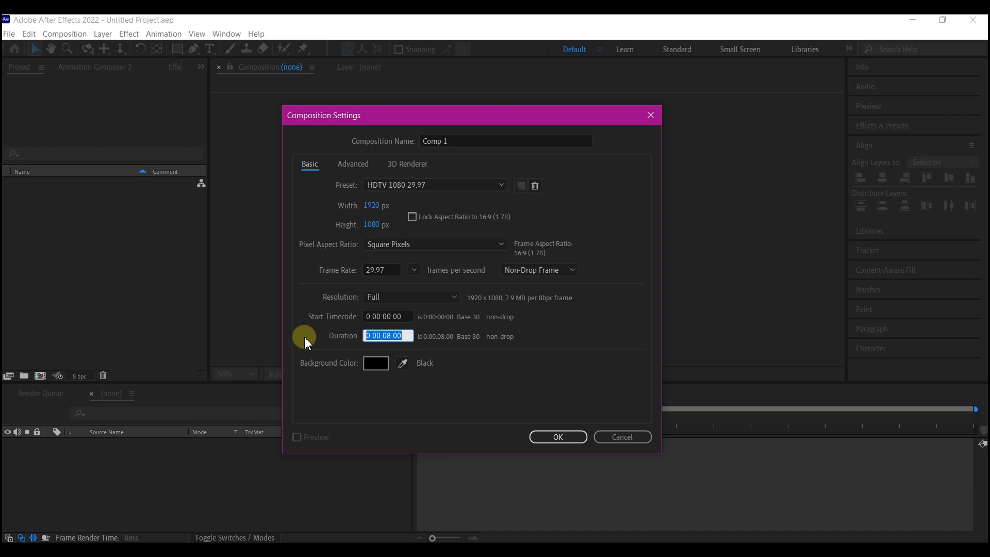
text(7)
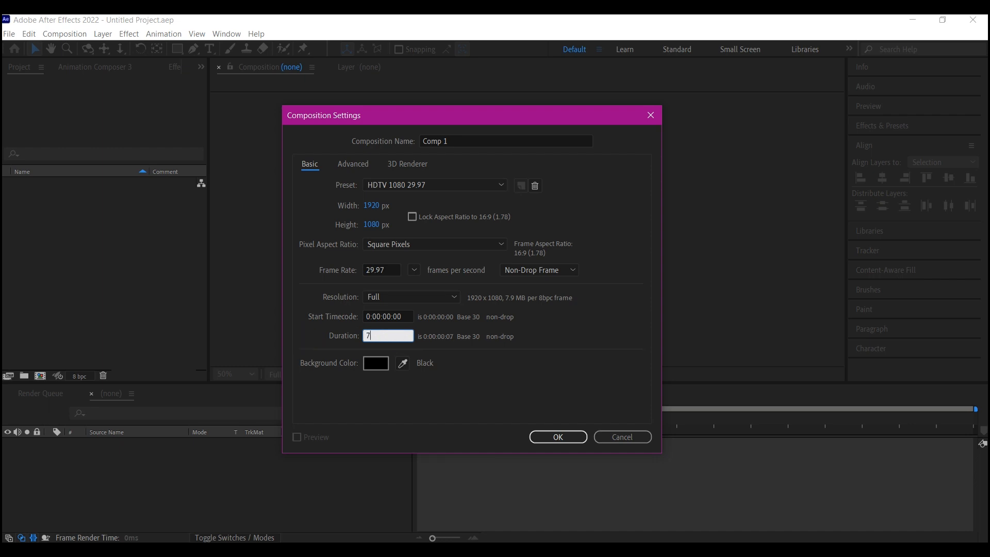
text(.)
click(524, 433)
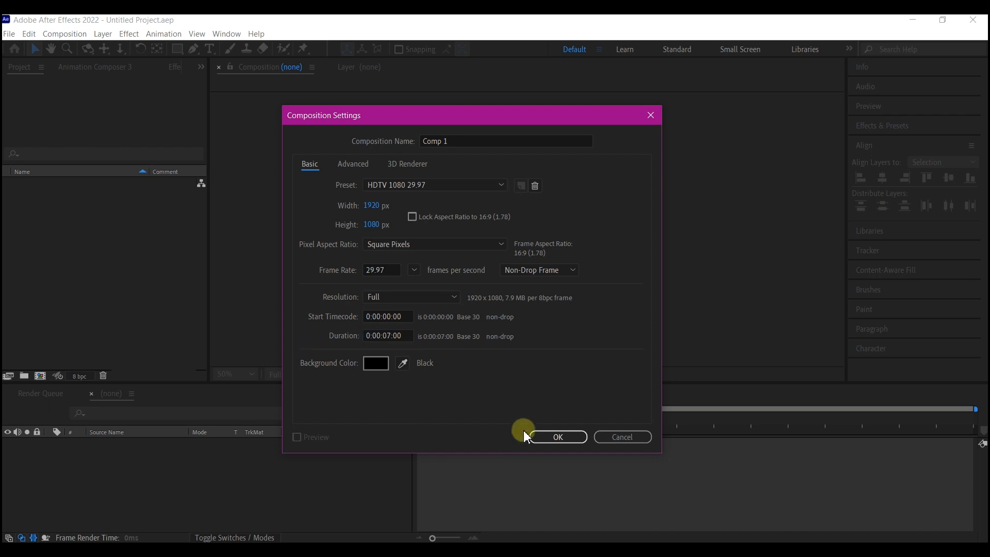
click(561, 442)
Add a white solid layer named bg at the composition's full size.
right_click(382, 475)
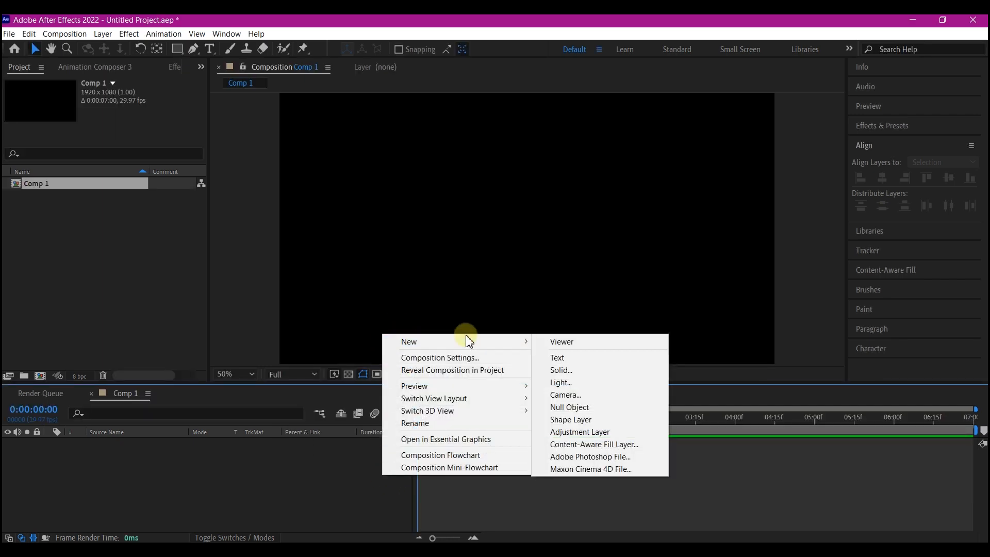
mouse_move(506, 349)
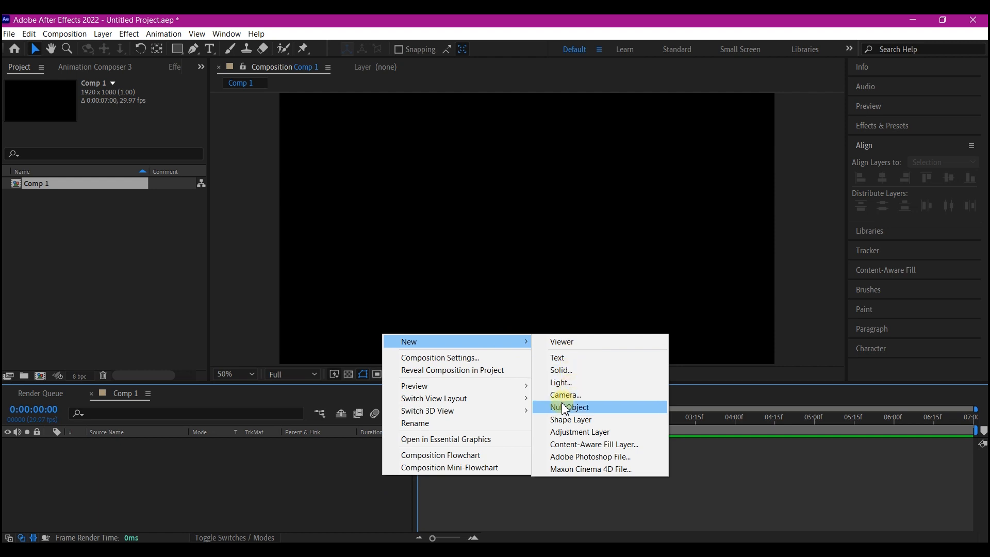
click(564, 370)
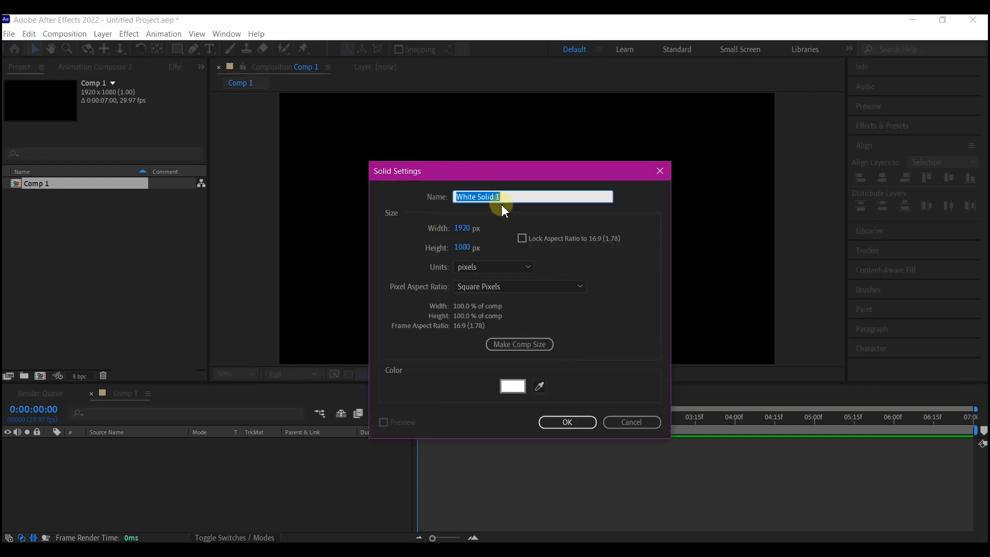
text(bg)
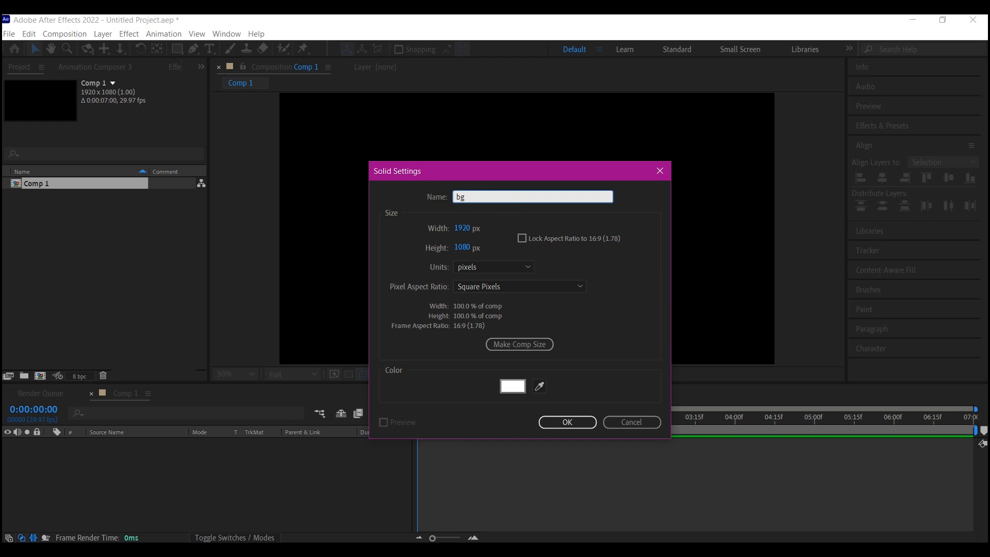
click(520, 344)
click(512, 386)
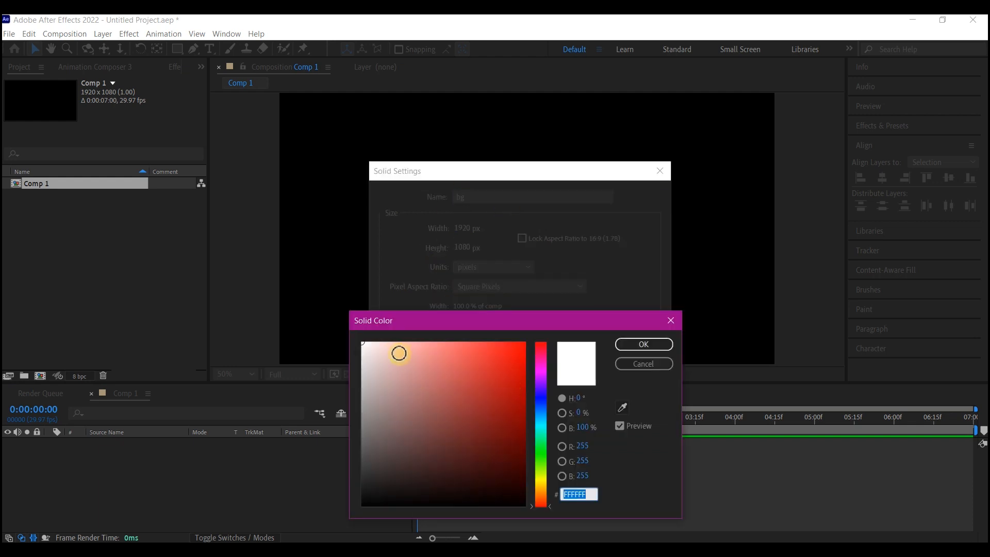
click(644, 346)
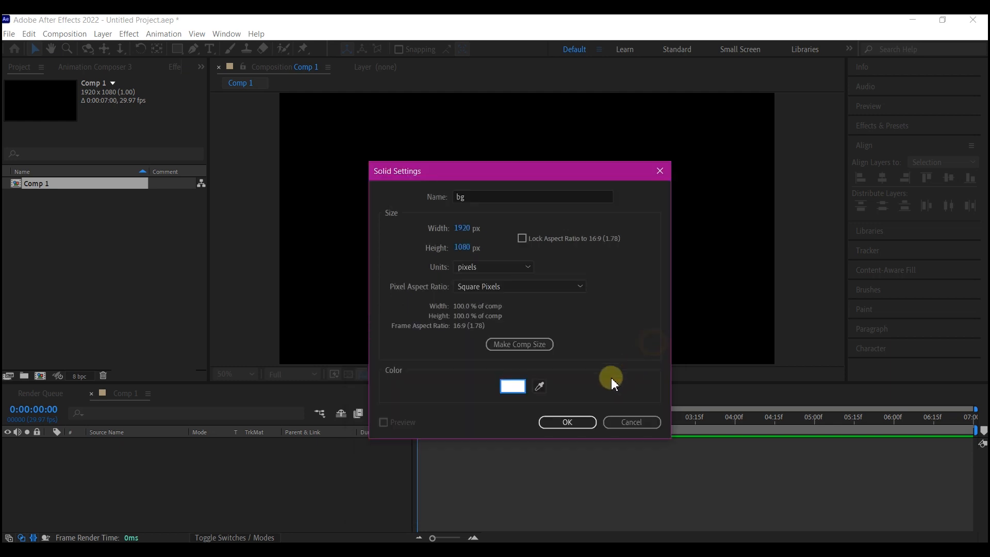
click(566, 422)
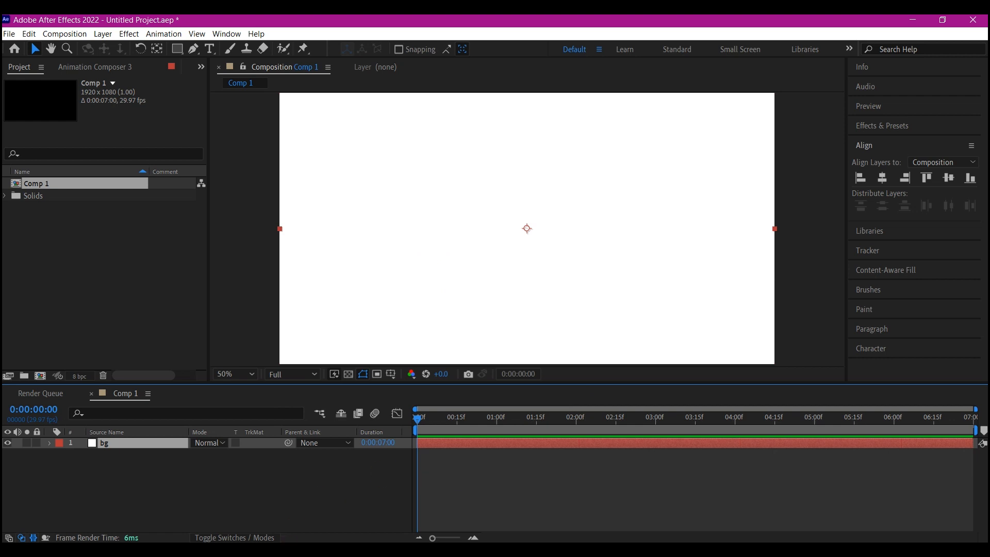
Import A.ai from the New folder window as footage with merged layers and place it above the bg layer.
mouse_move(295, 549)
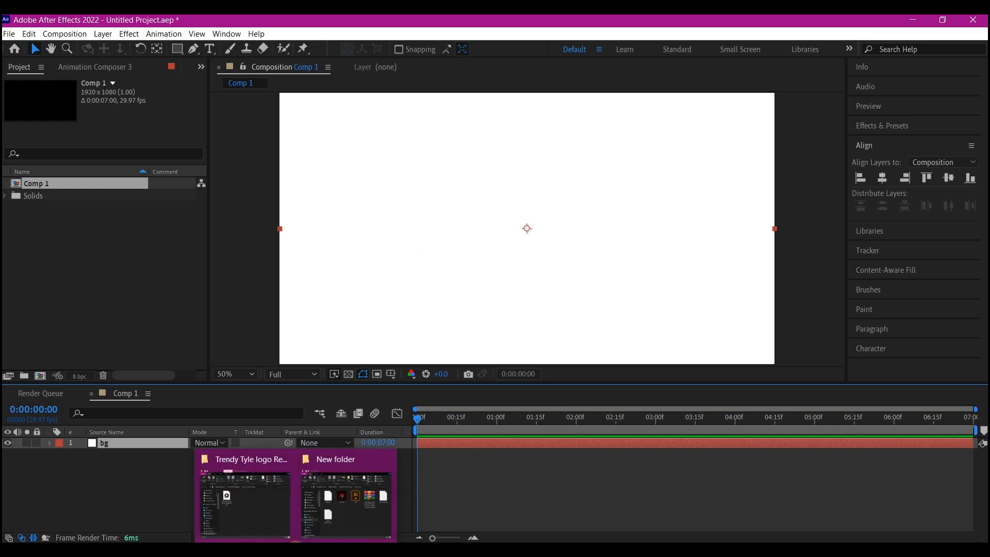
click(346, 505)
drag(640, 268, 107, 246)
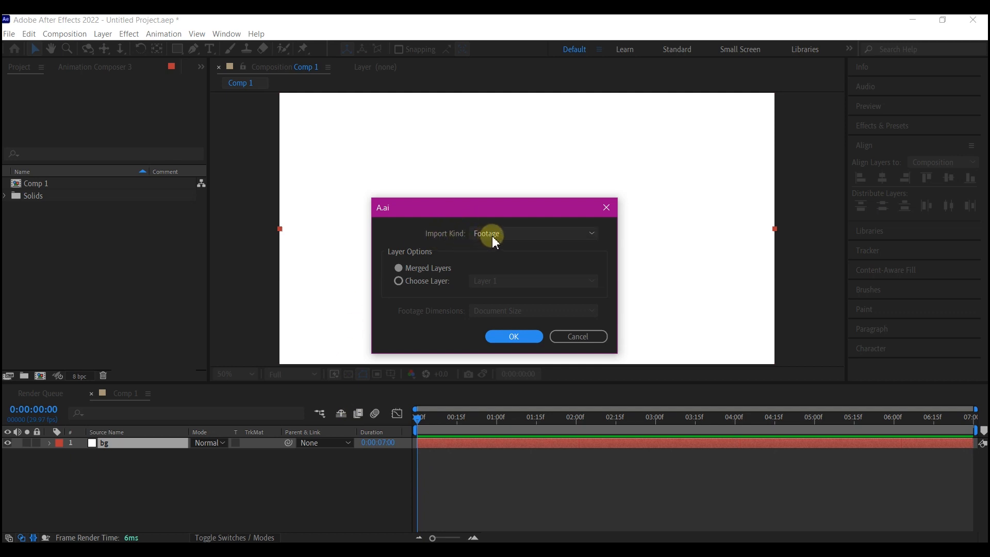
click(526, 336)
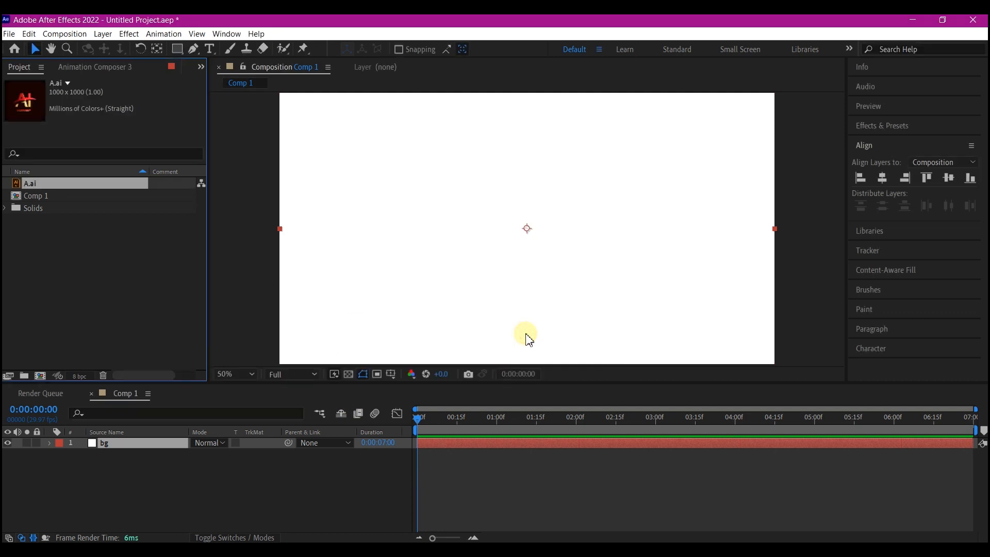
drag(77, 185, 111, 443)
Scale the A.ai logo layer down to 32% and collapse its properties.
key(s)
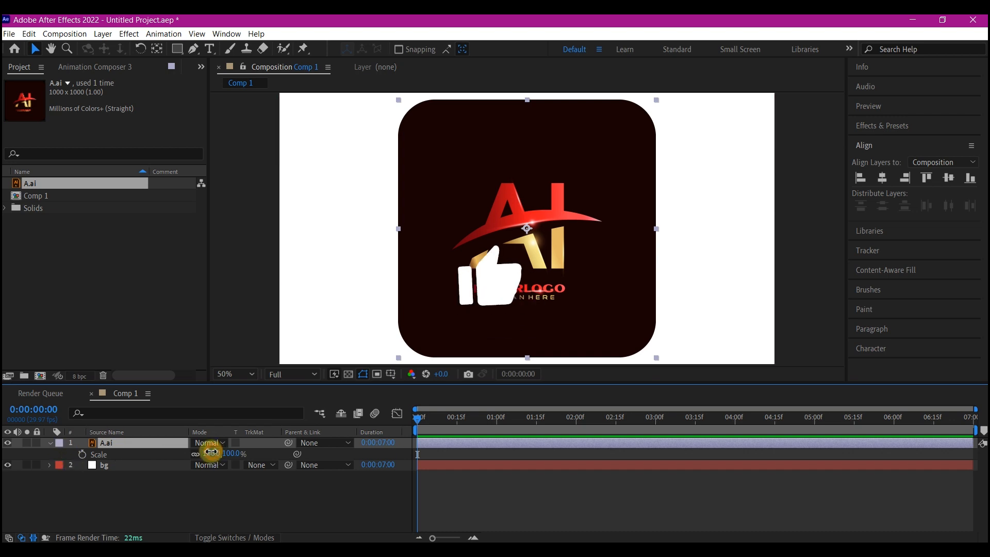
drag(211, 454, 176, 460)
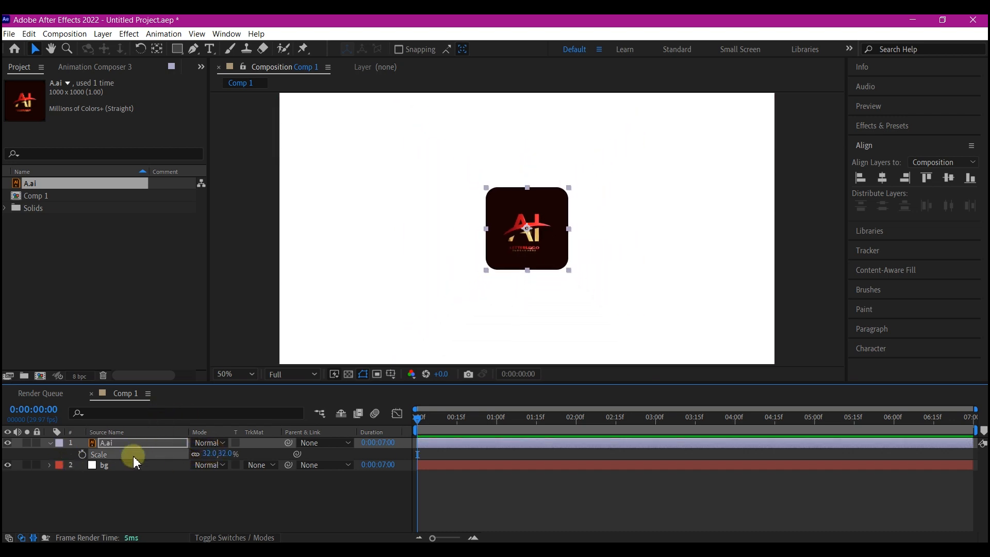
click(51, 444)
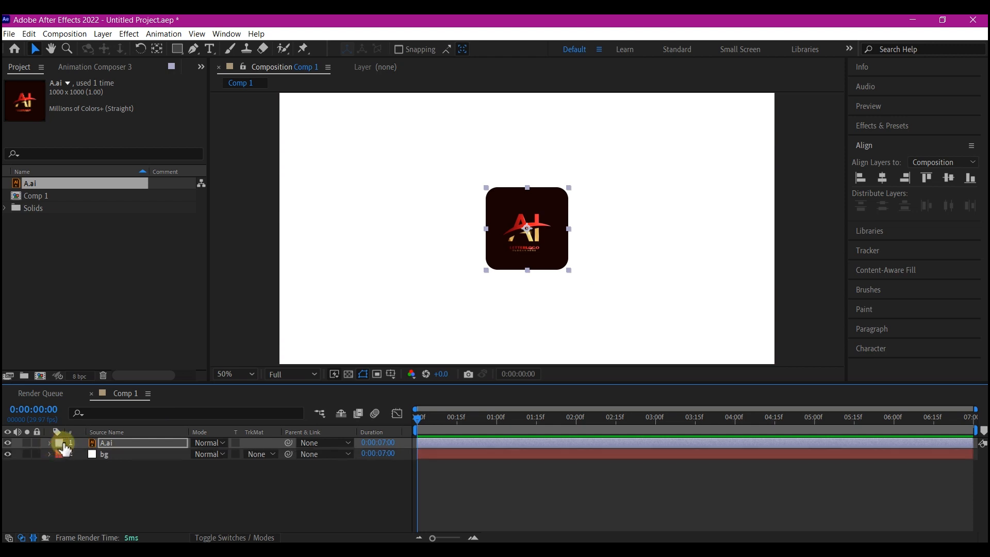
Pre-compose the A.ai layer as logohlder, moving all attributes into the new composition.
click(452, 441)
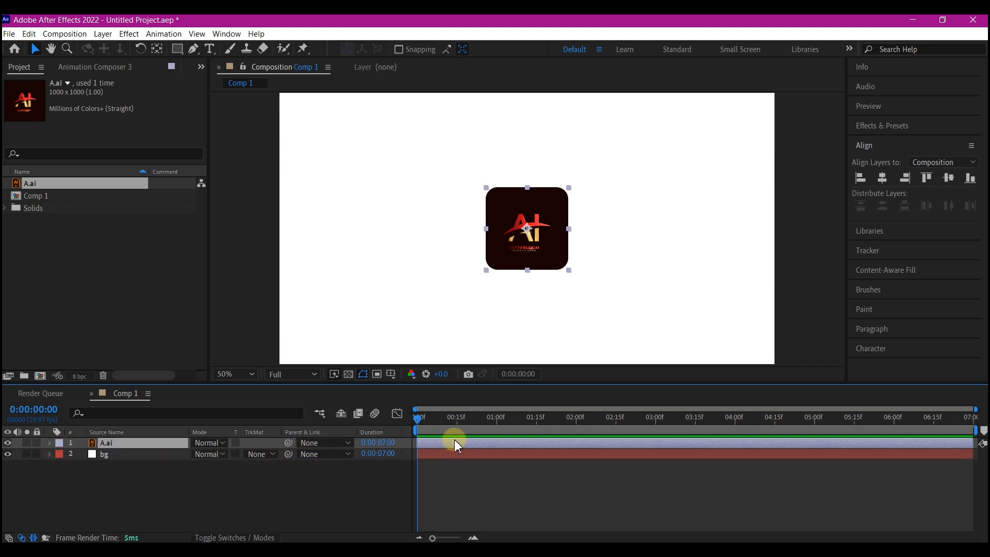
key(ctrl+shift+c)
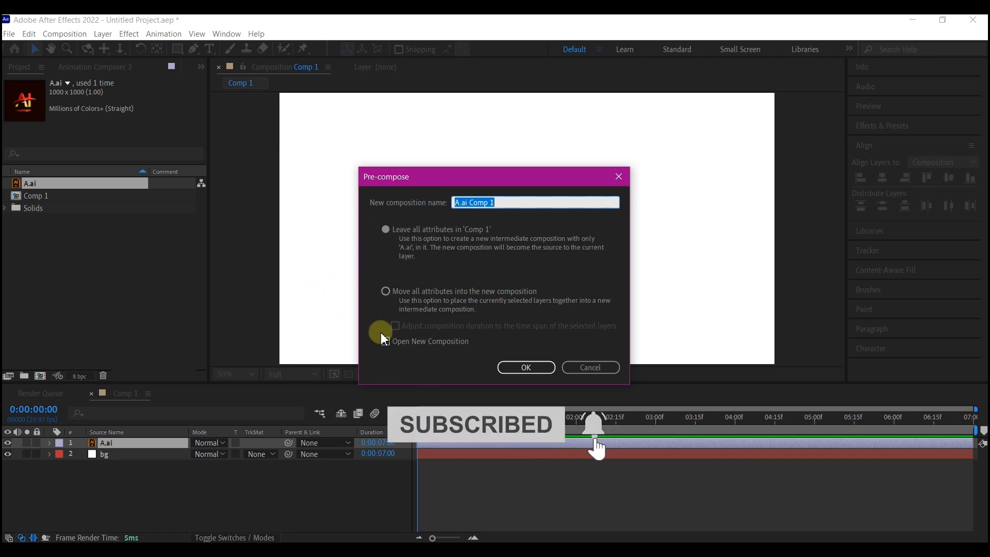
click(385, 290)
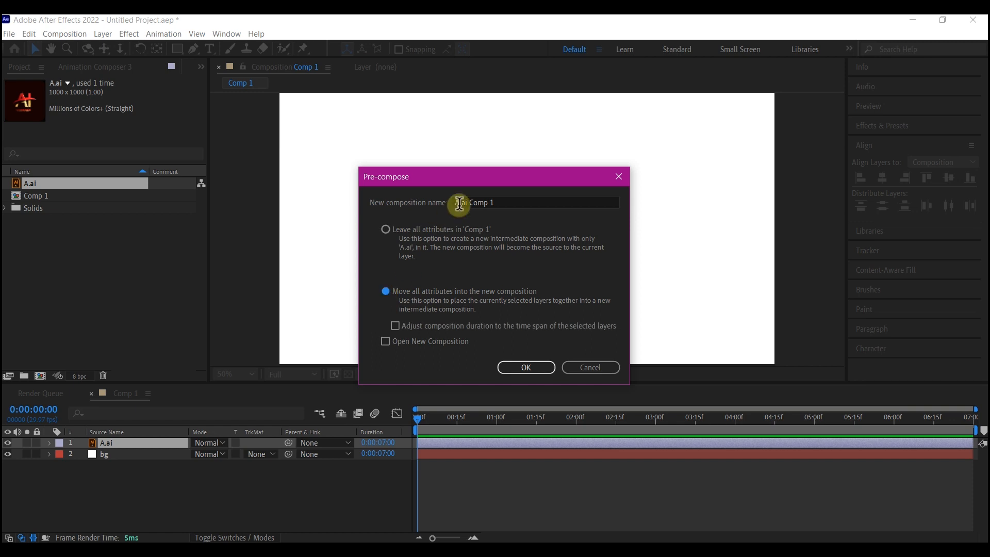
drag(511, 202, 457, 202)
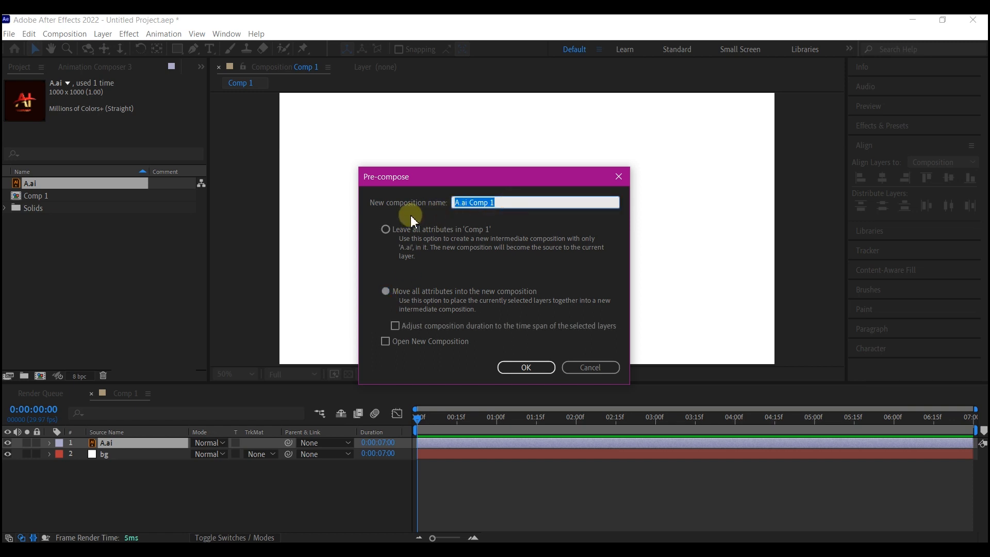
text(logohlder)
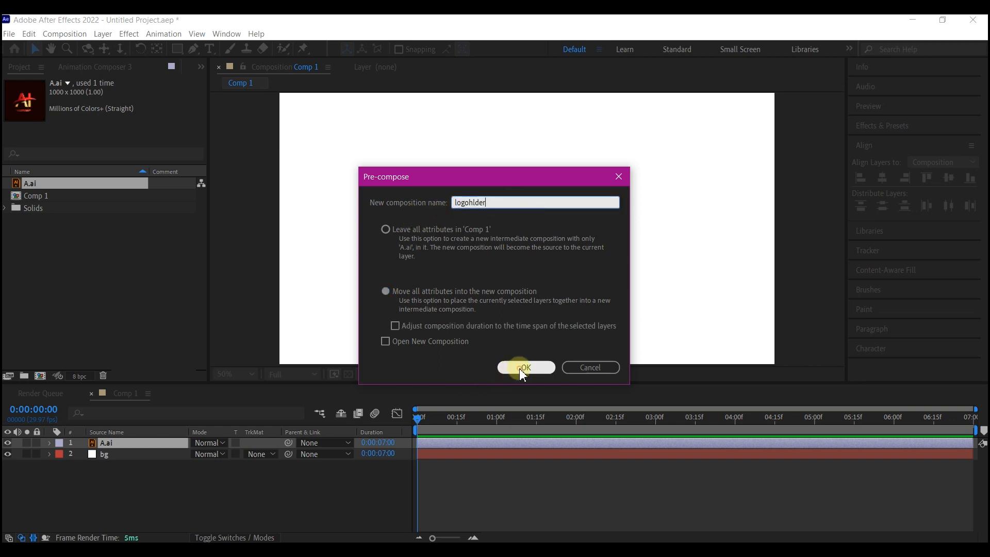
click(524, 367)
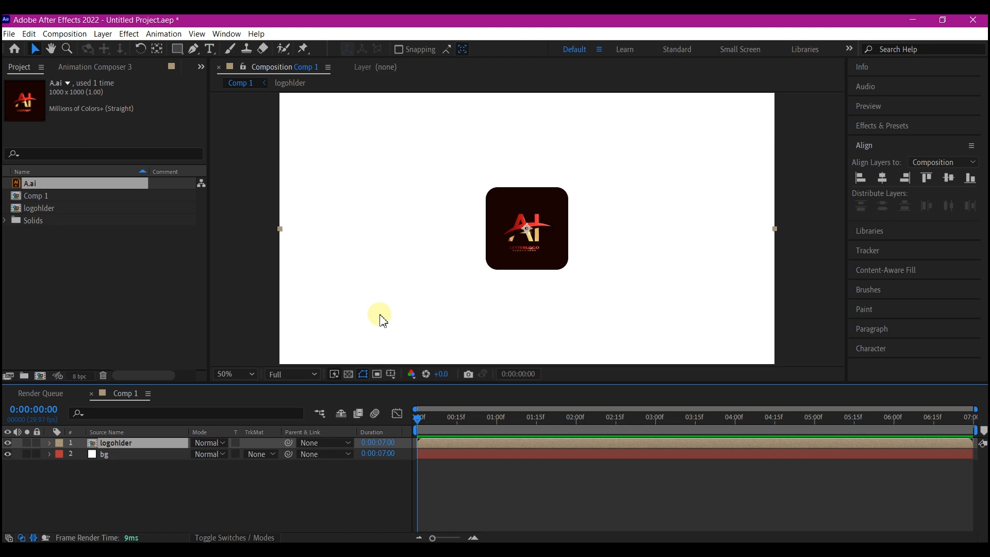
Draw a circle on a new shape layer with the Ellipse tool, centred on the logo and covering it completely.
click(359, 343)
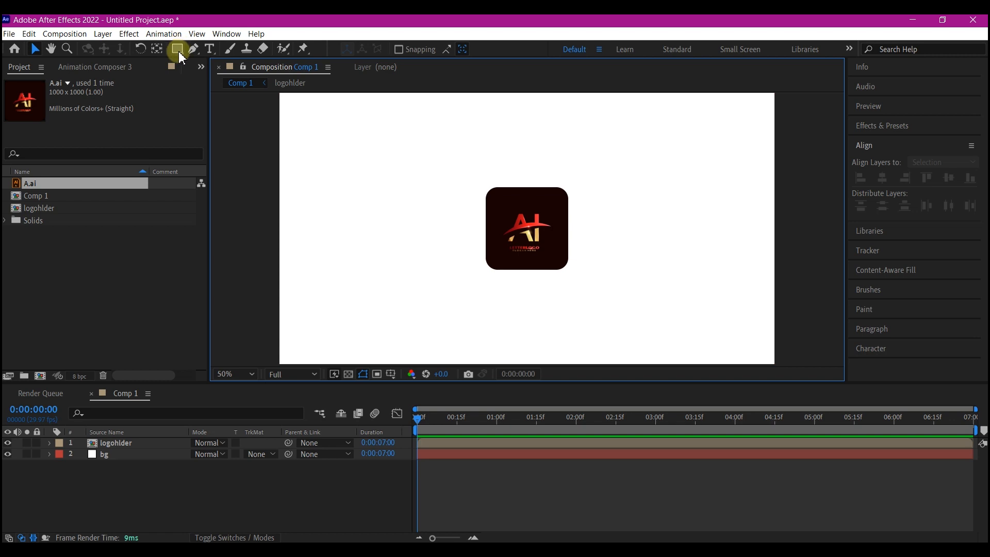
drag(179, 51, 230, 75)
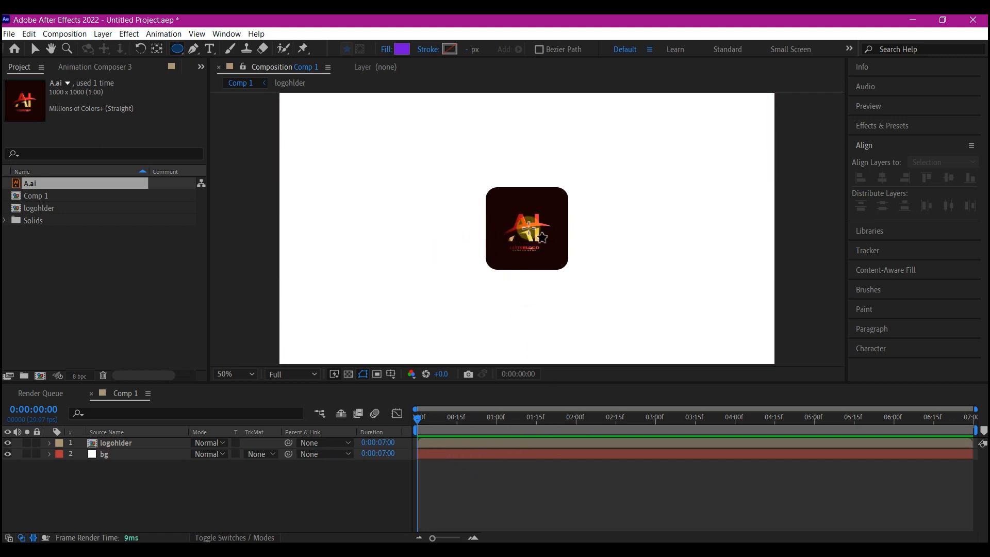
mouse_move(527, 227)
mouse_down()
mouse_move(570, 280)
mouse_move(606, 301)
mouse_move(596, 311)
mouse_move(611, 310)
mouse_up()
key(v)
Change the circle's fill colour to white.
click(505, 49)
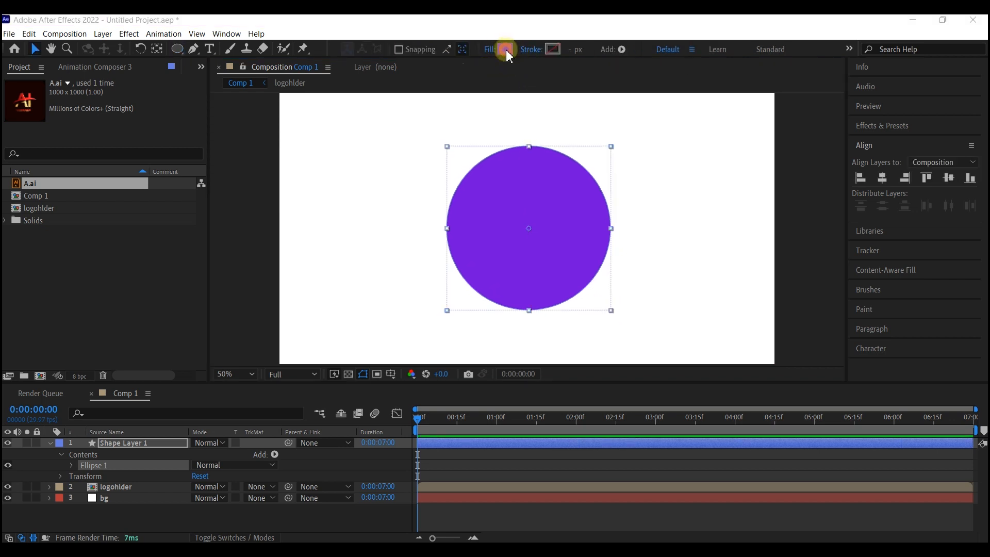
drag(500, 437, 361, 342)
click(643, 344)
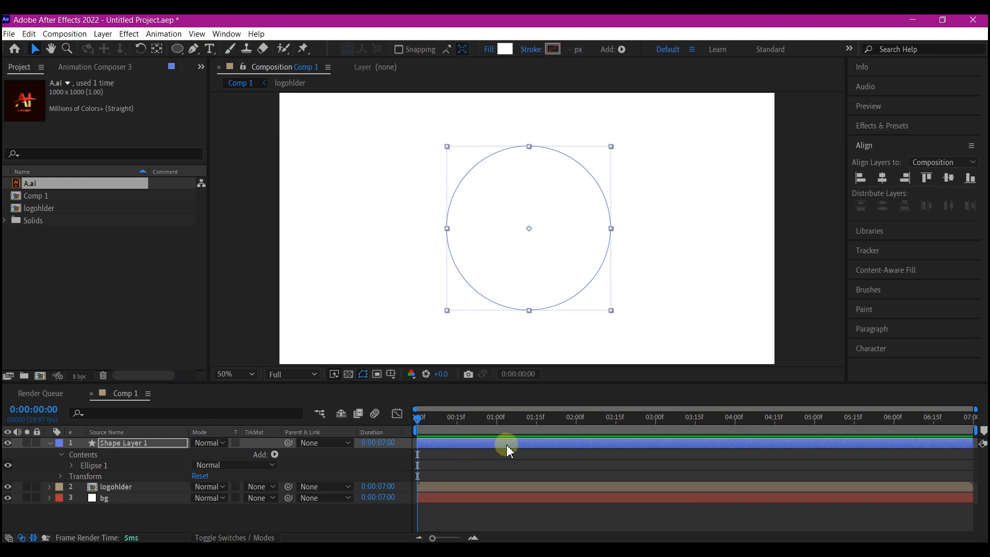
Apply the Drop Shadow effect to the circle's shape layer.
click(561, 443)
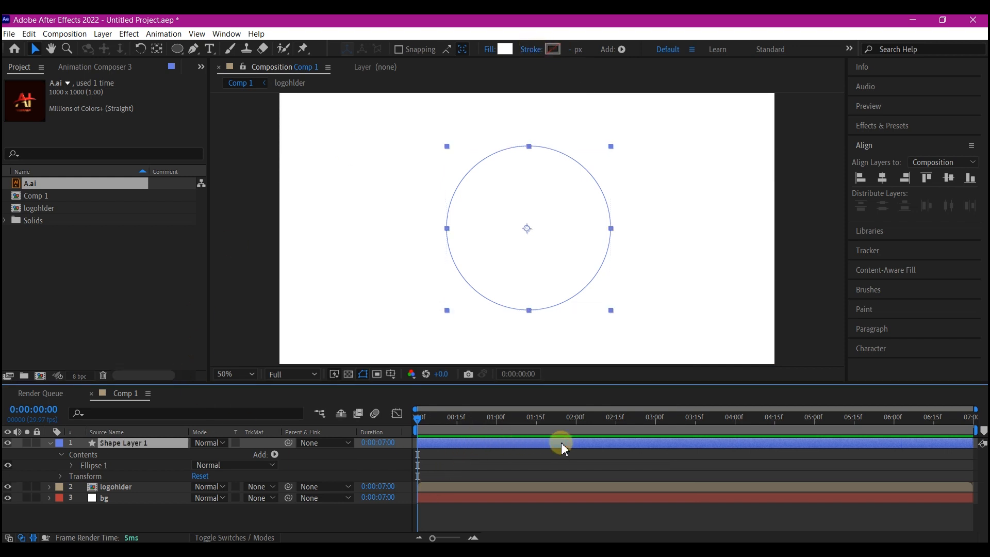
key(ctrl+space)
text(drop)
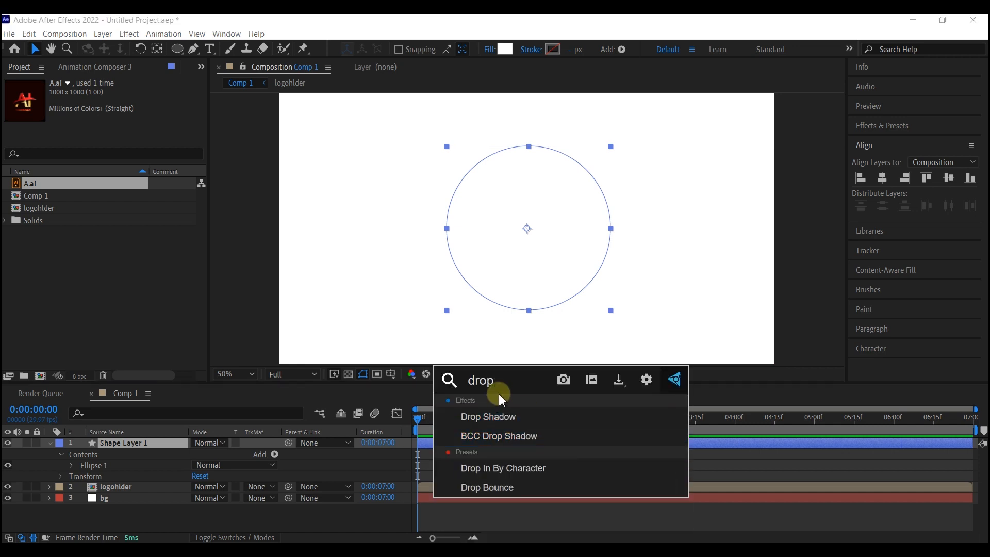
click(495, 424)
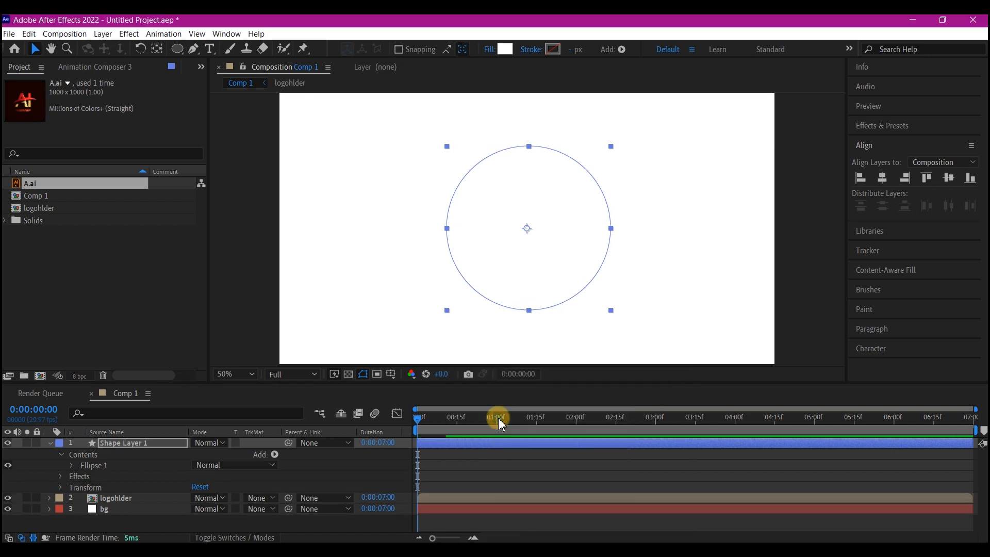
Set the circle's drop shadow to a distance of 18, a softness of 61 and an opacity of 25%.
click(201, 67)
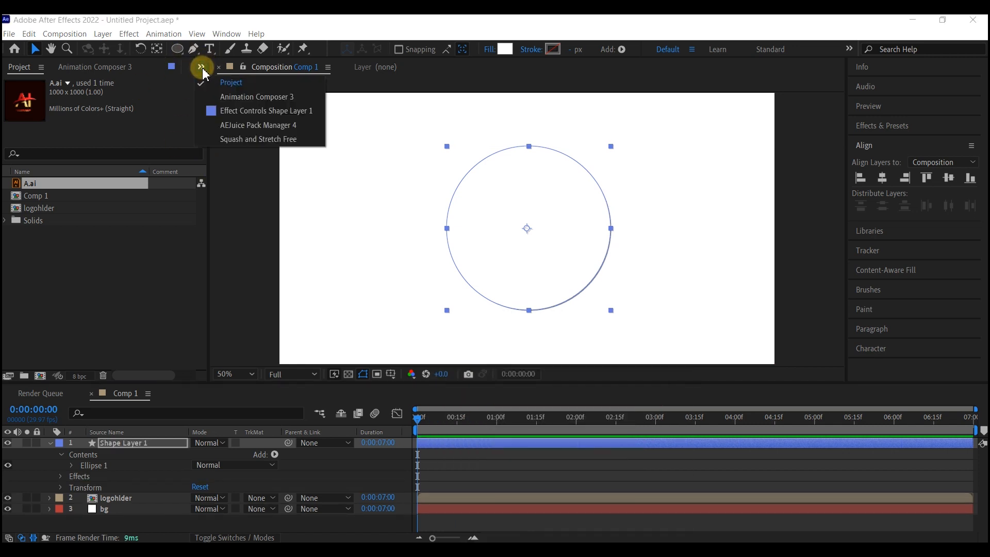
click(239, 108)
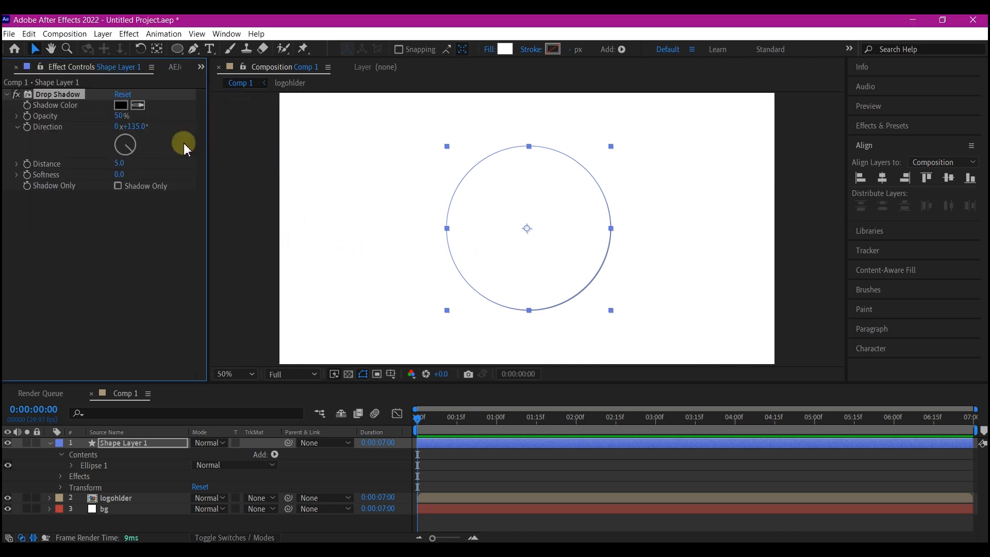
drag(207, 135, 250, 146)
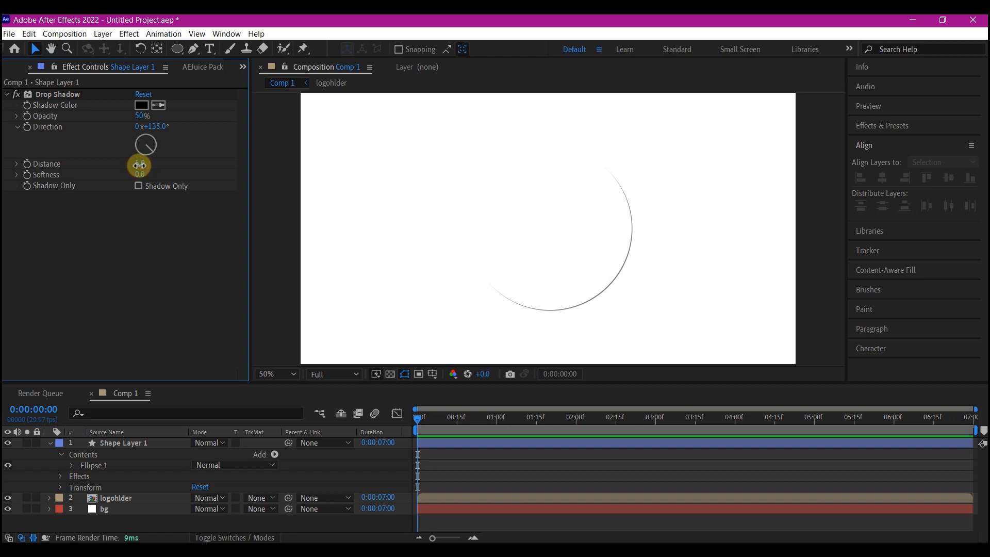
drag(139, 165, 146, 161)
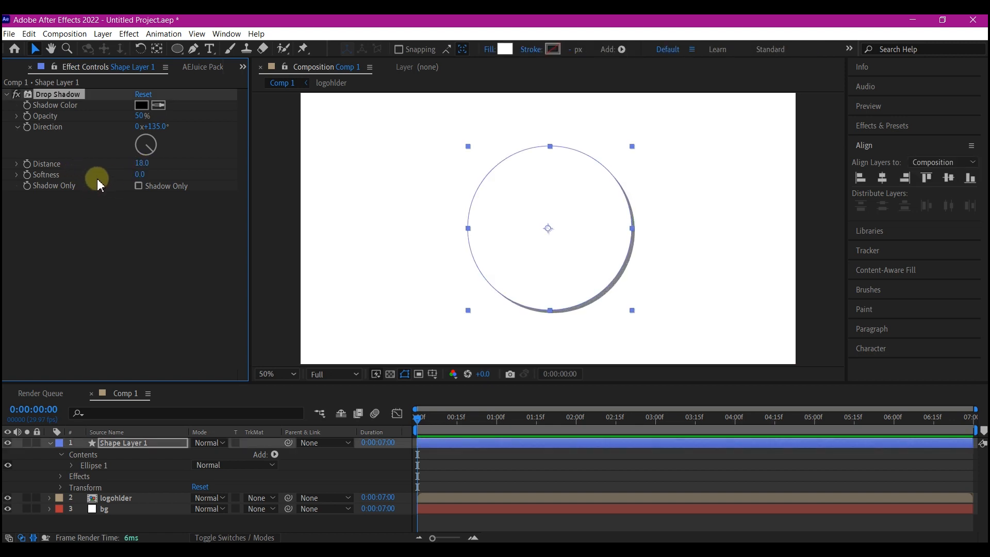
drag(142, 174, 172, 169)
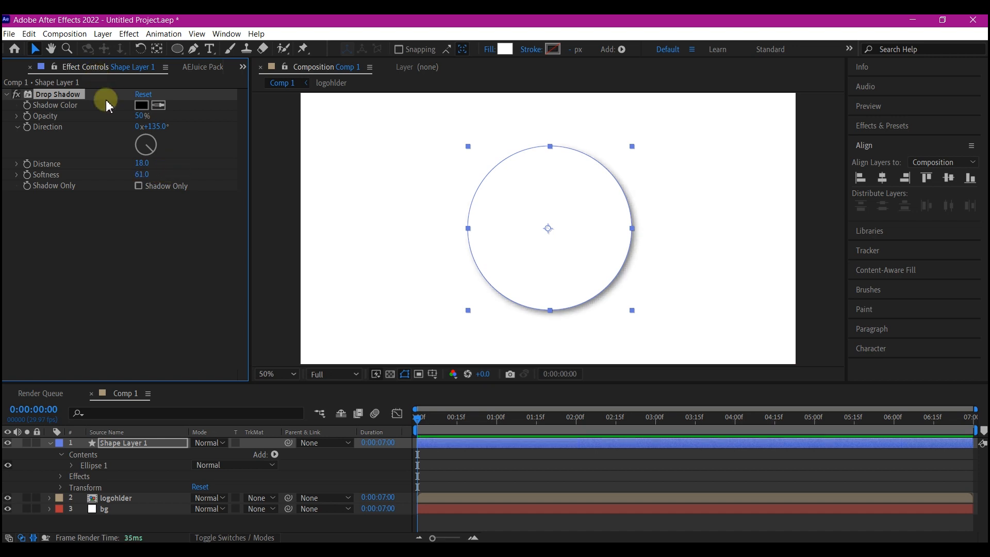
click(140, 115)
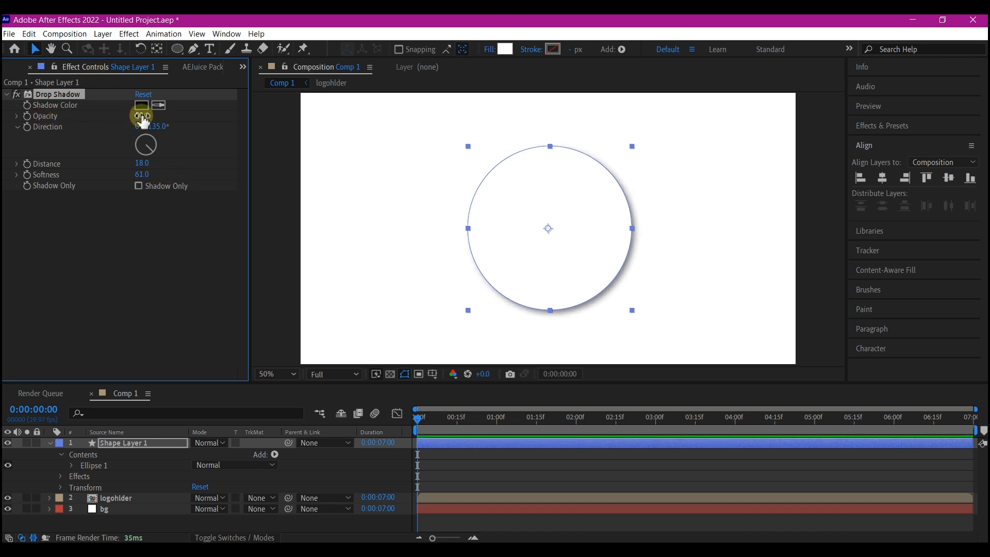
text(25)
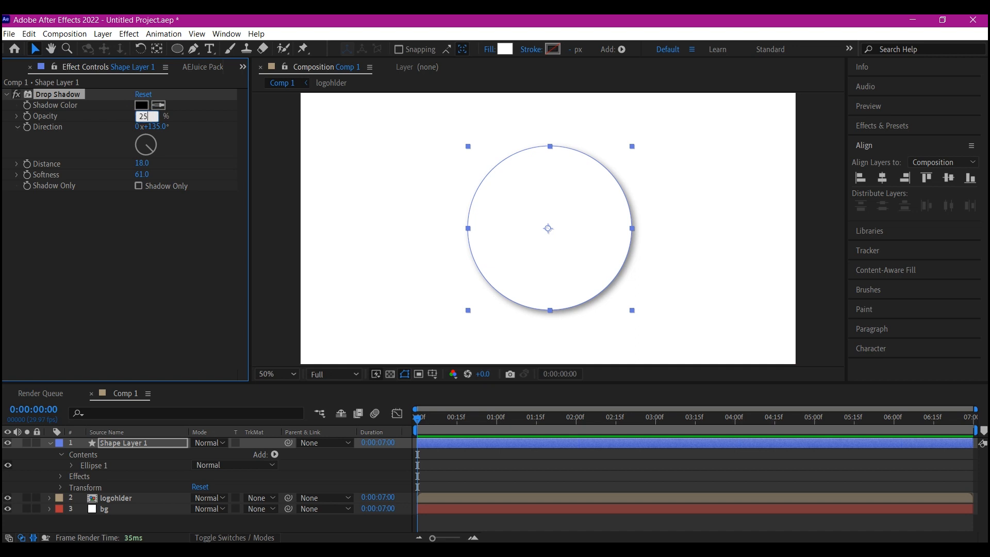
key(Return)
Collapse the circle's shape layer and move it below the logohlder layer in the layer order.
click(41, 473)
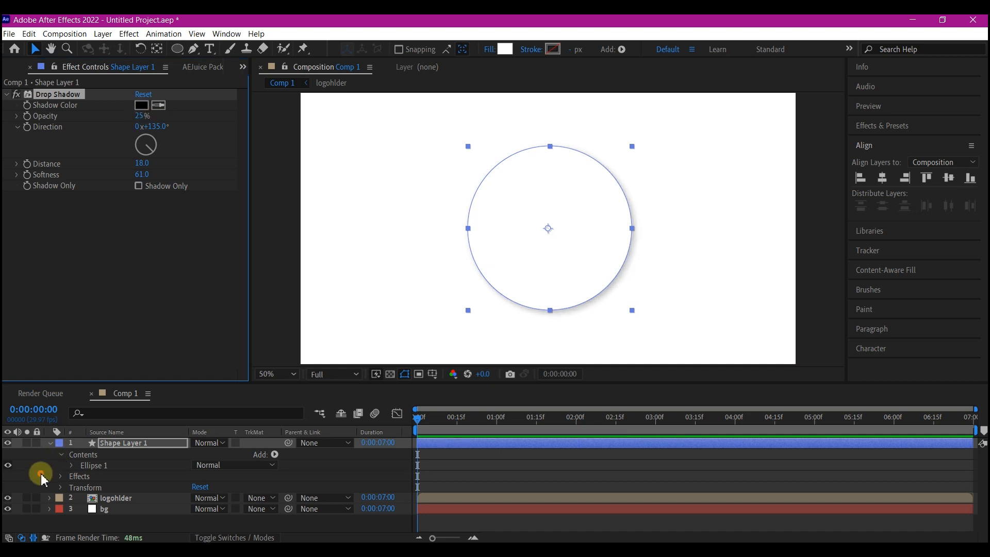
click(50, 443)
click(118, 441)
drag(118, 441, 112, 468)
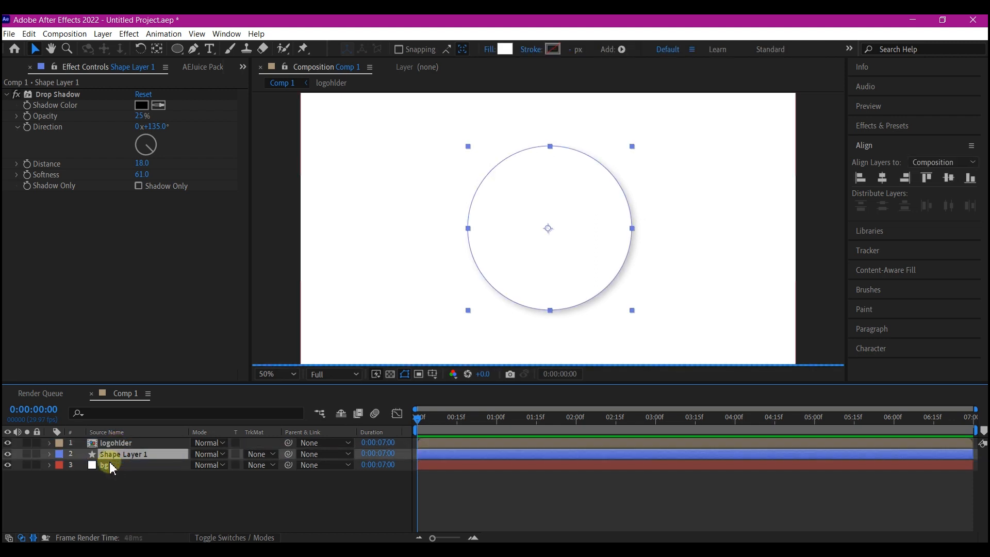
Keyframe the circle's scale to grow from 0% at the start of the composition to 100% at 1 second.
click(489, 431)
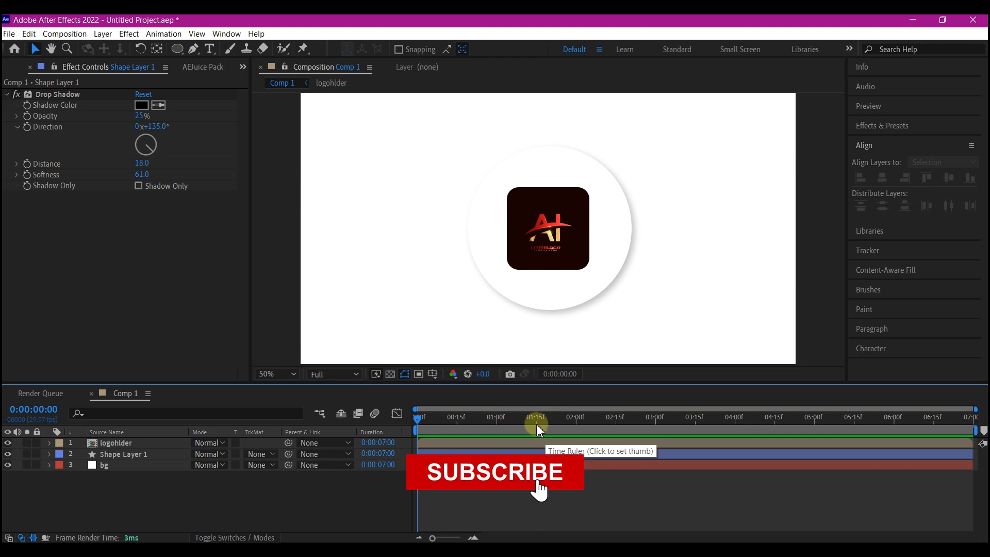
click(497, 421)
click(134, 455)
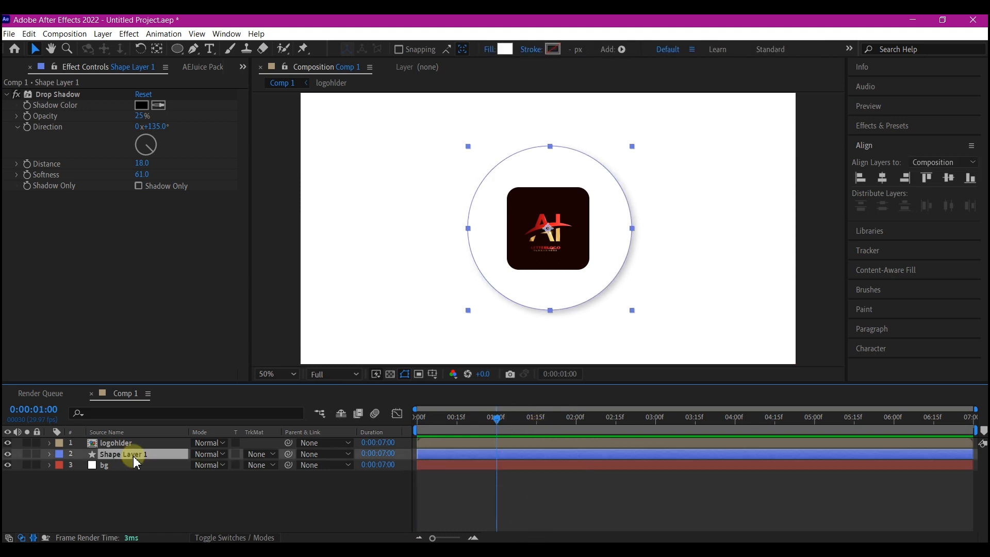
key(s)
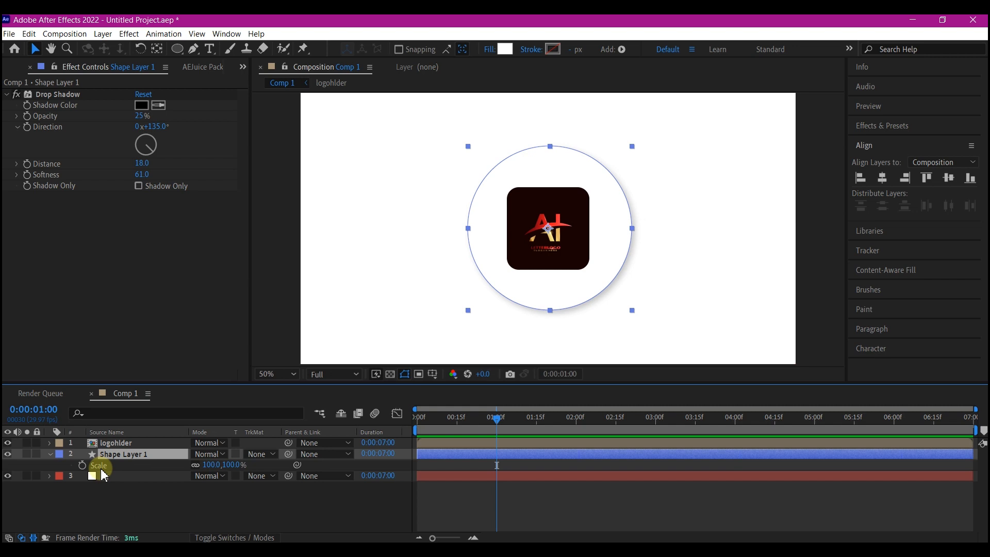
click(83, 465)
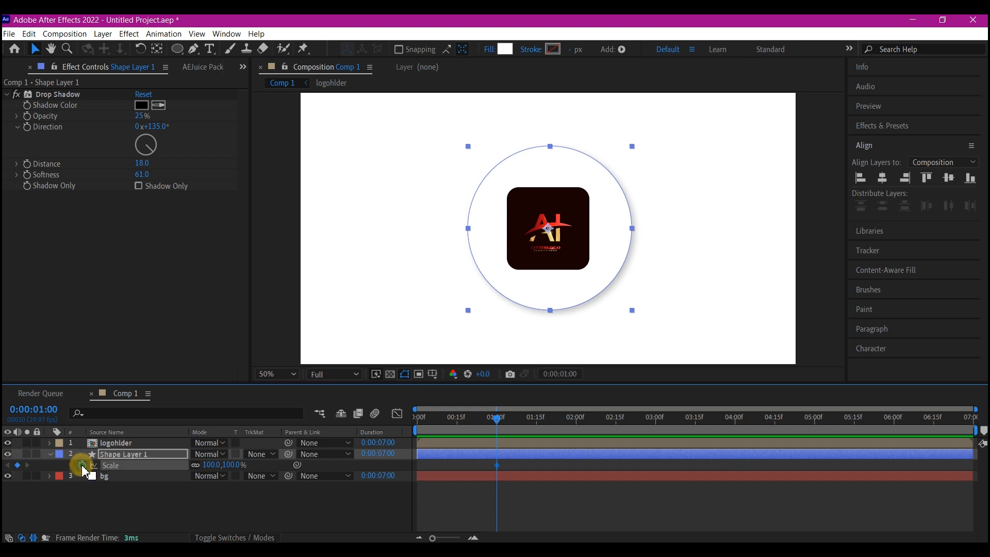
drag(449, 423, 400, 415)
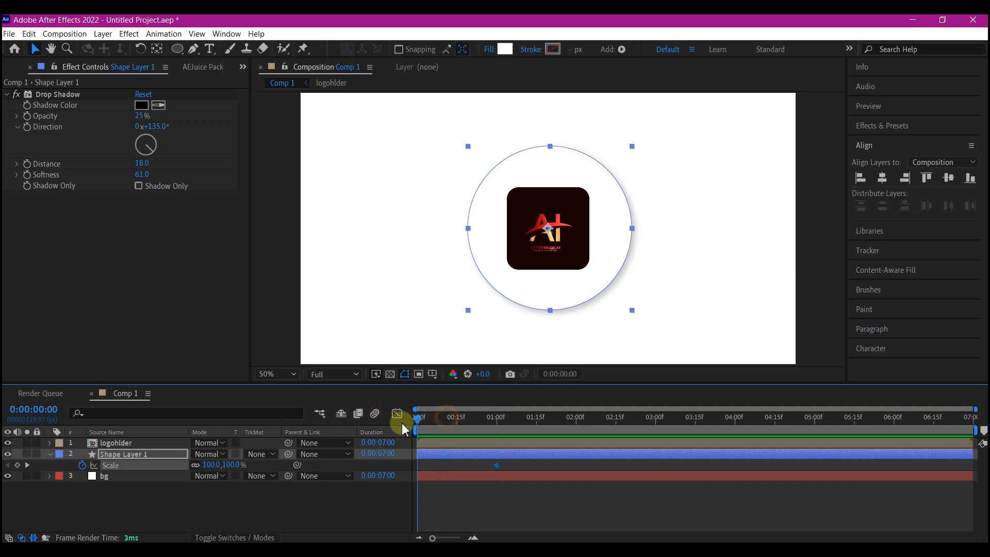
click(207, 464)
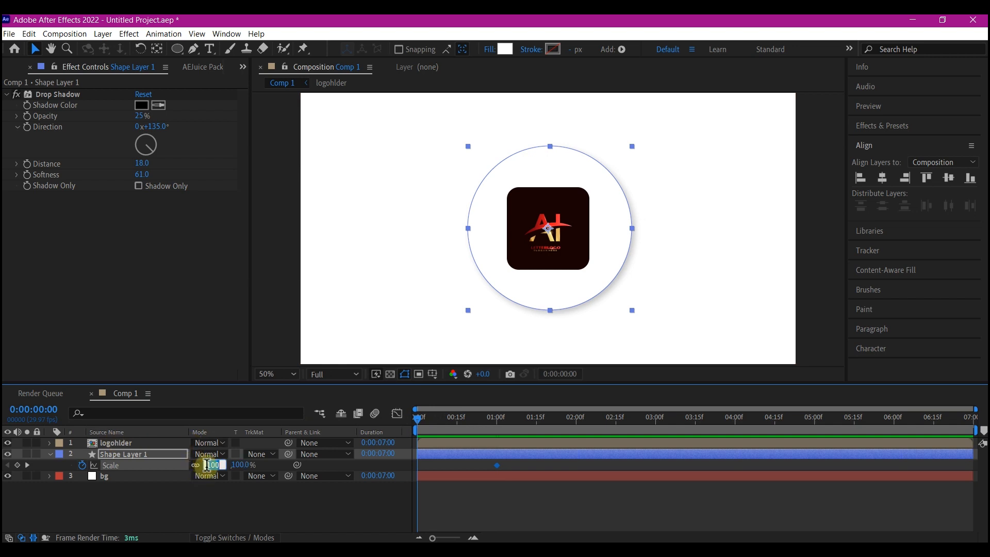
text(0)
key(Return)
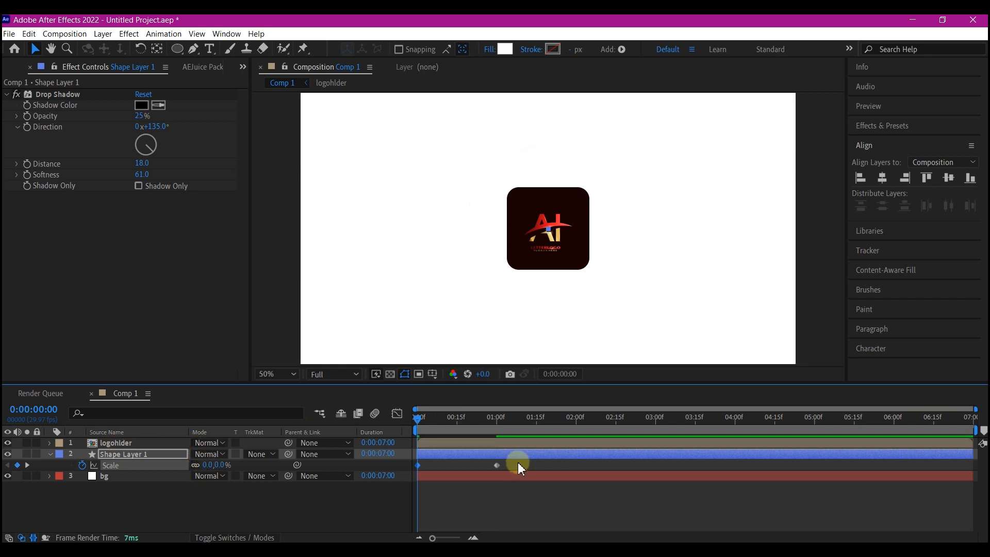
Apply Easy Ease to both scale keyframes of the circle.
drag(517, 462, 392, 475)
right_click(497, 465)
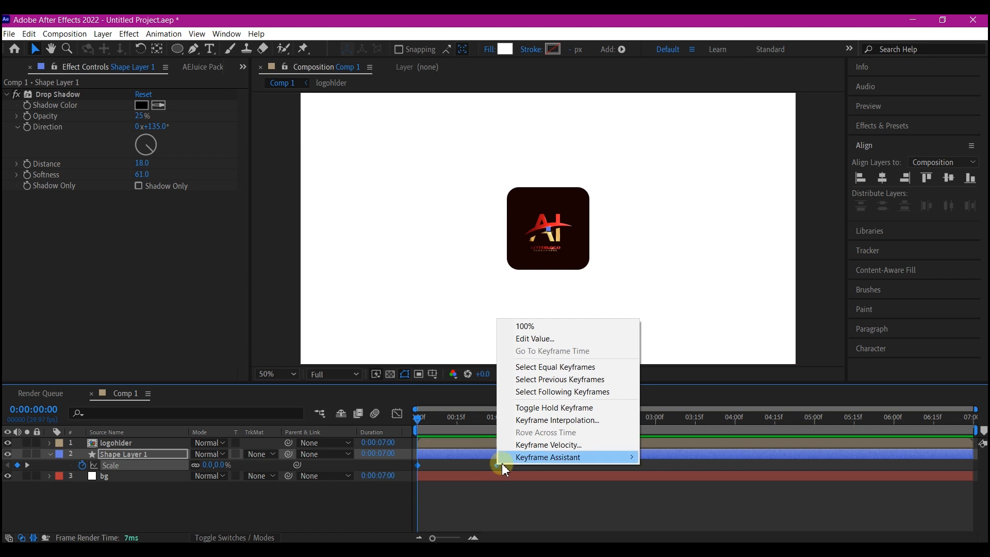
mouse_move(532, 460)
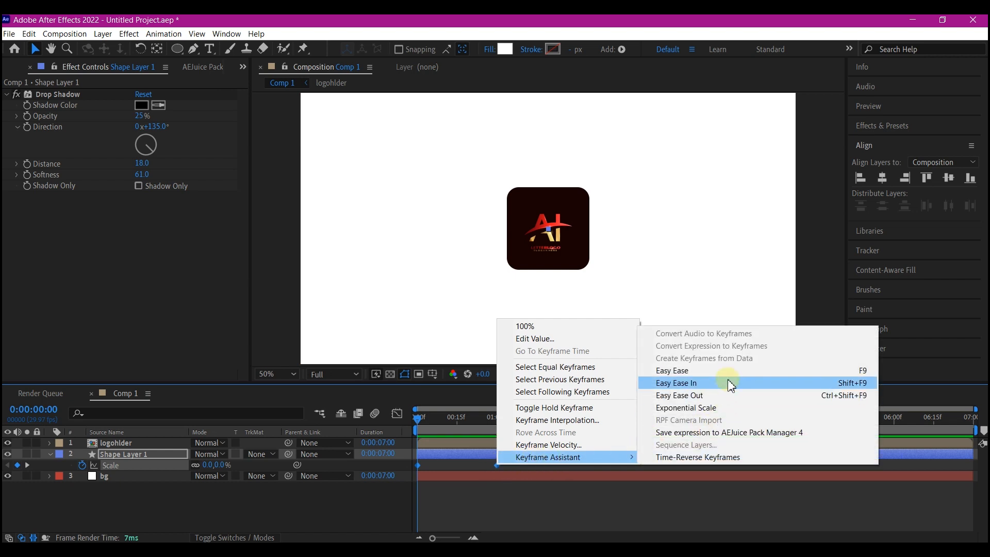
click(672, 374)
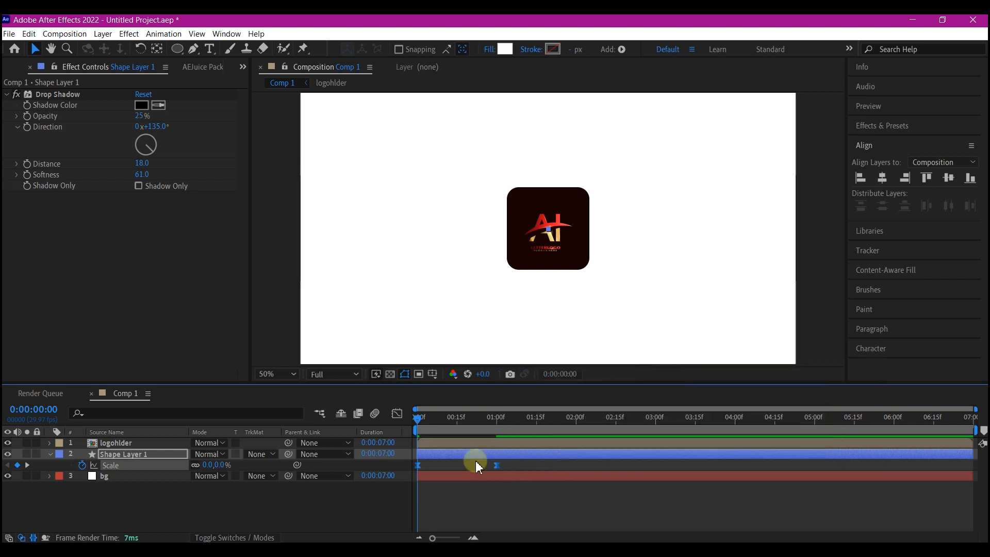
Lengthen the ease into the circle's 1-second scale keyframe in the speed graph so the speed peaks early, and play back the animation.
click(515, 466)
click(496, 465)
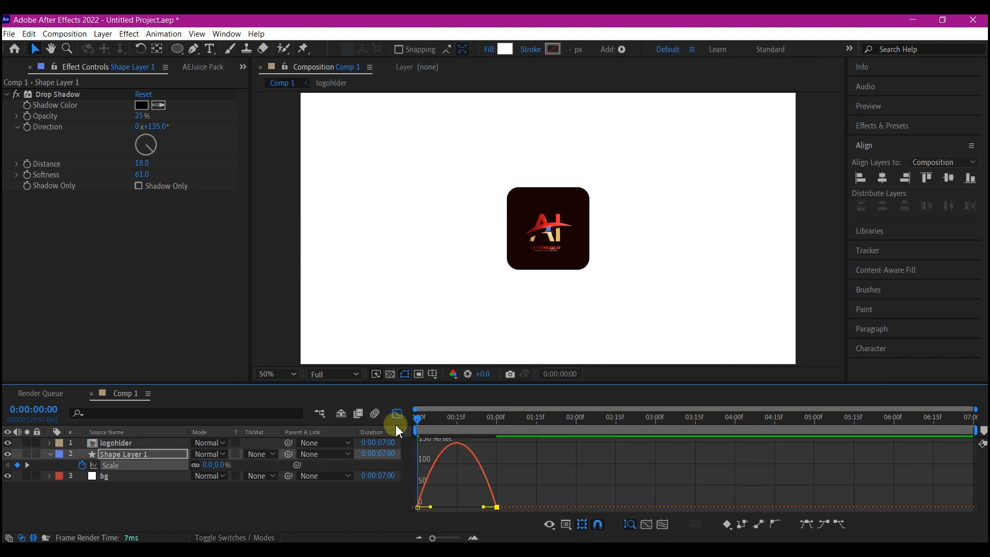
drag(484, 512, 454, 517)
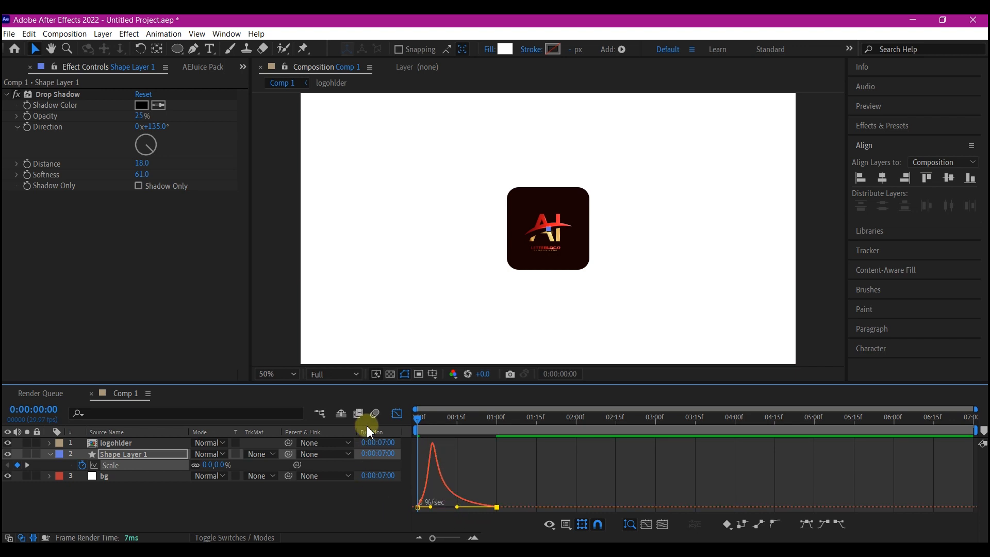
click(397, 413)
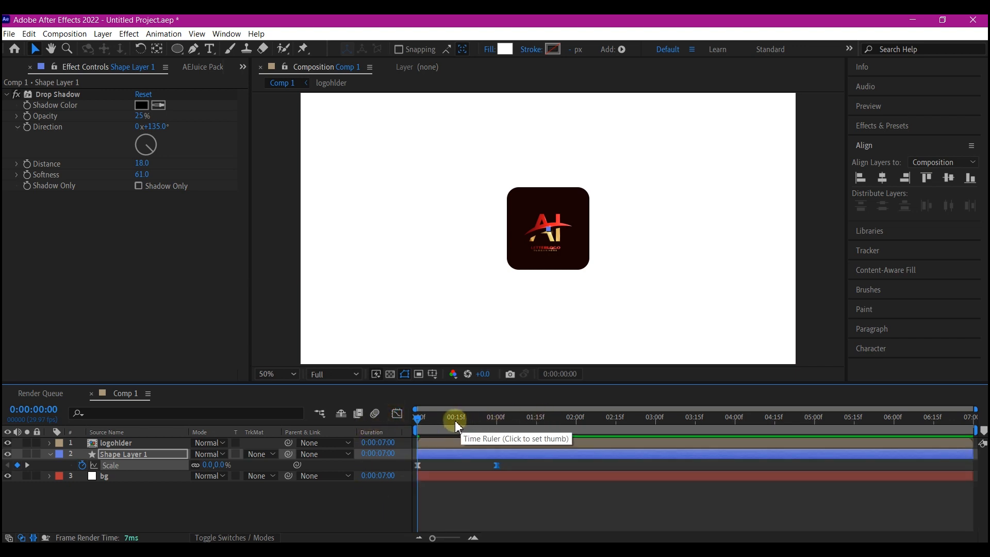
drag(455, 419, 385, 436)
key(space)
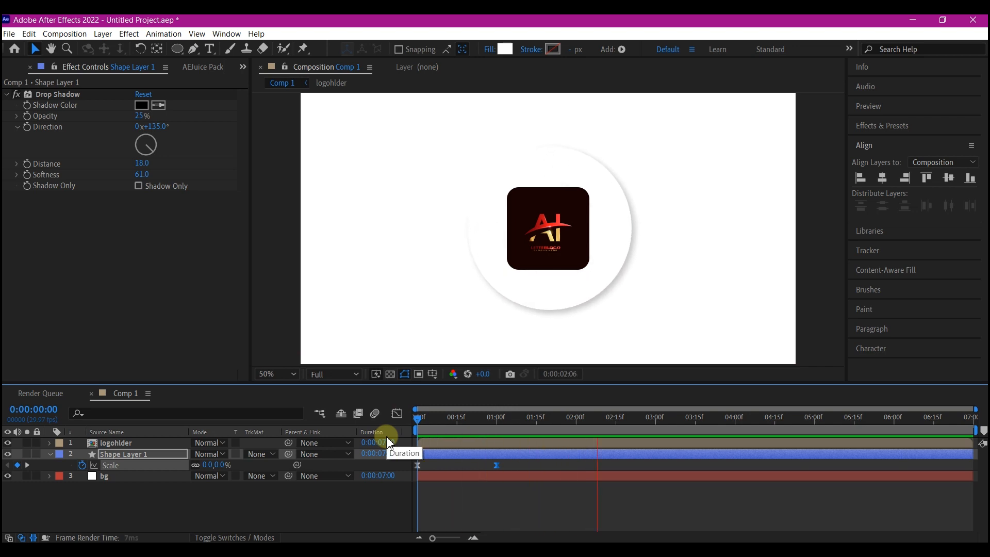
key(space)
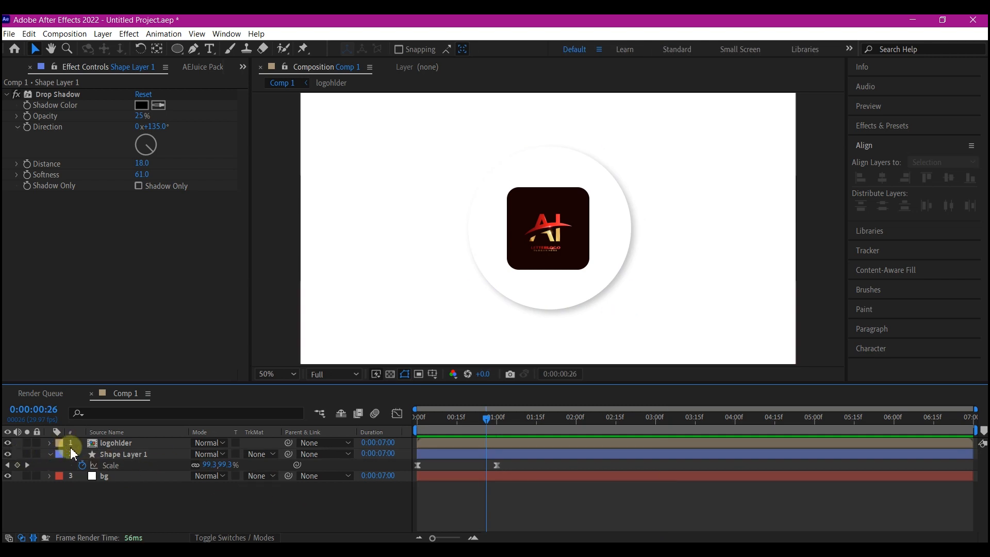
Add position and rotation keyframes to the logohlder layer at 0:00:01:22, keeping its centred, unrotated placement.
click(120, 444)
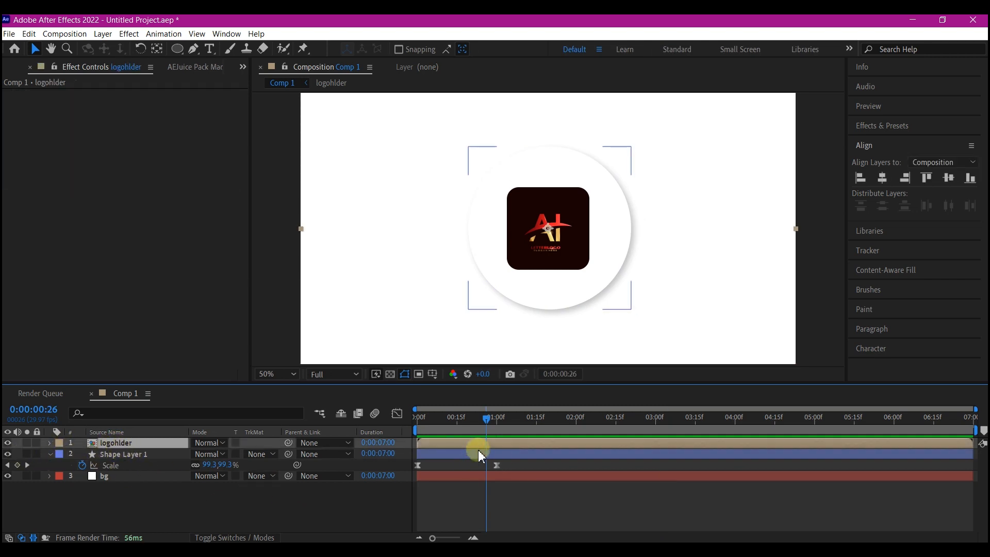
key(p)
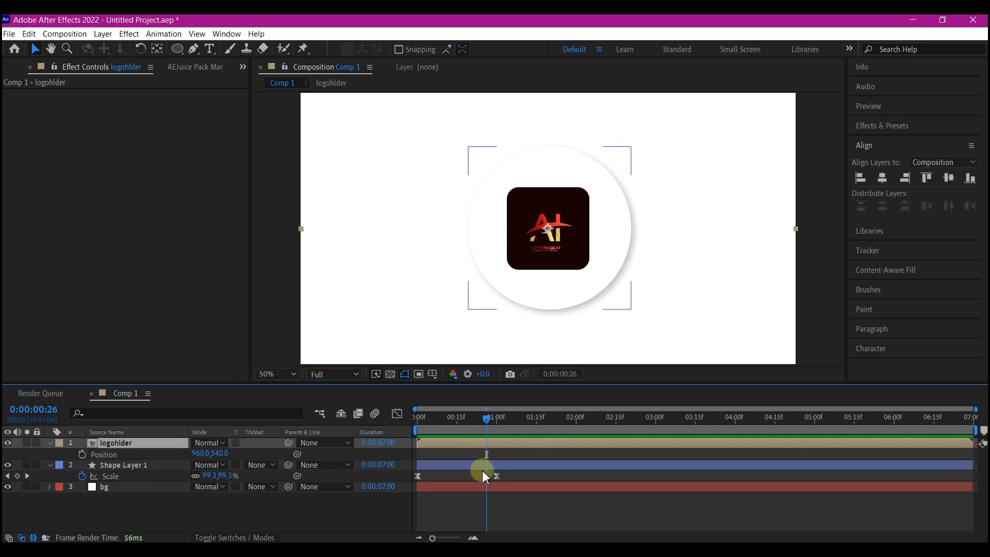
drag(489, 419, 555, 428)
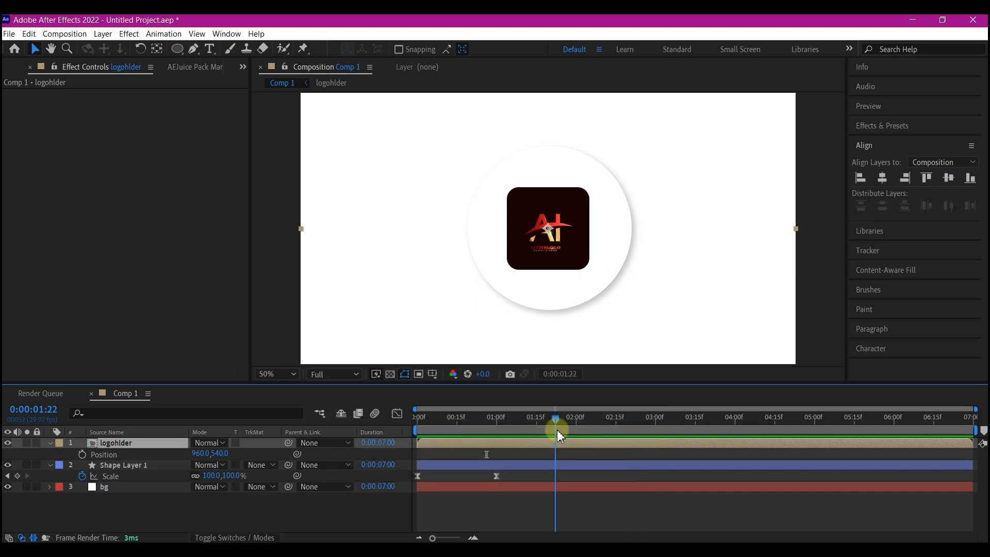
click(82, 454)
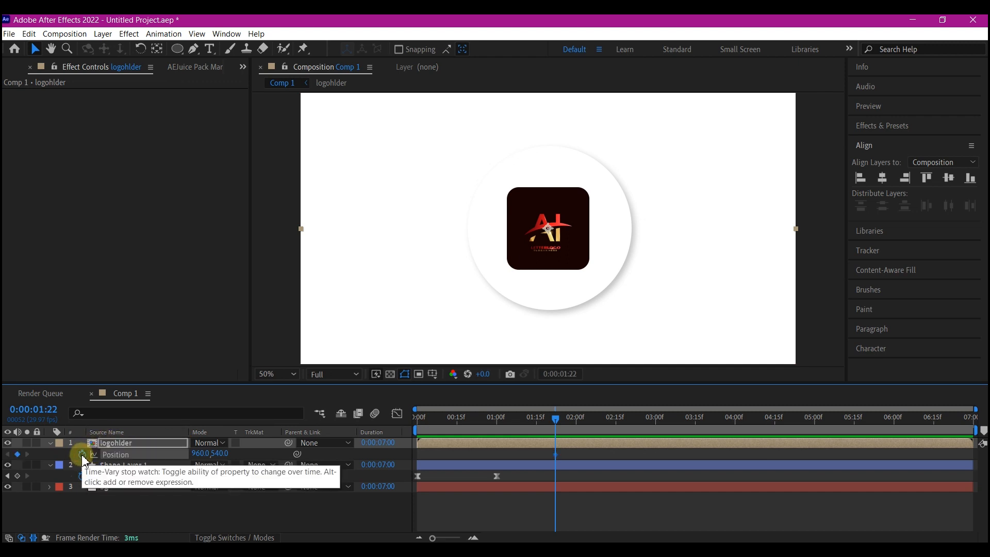
key(shift+r)
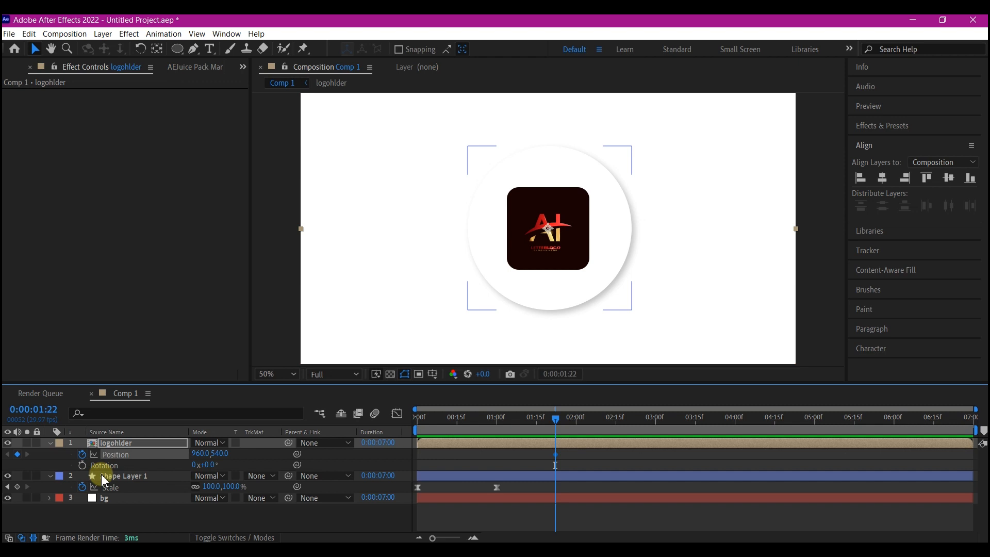
click(82, 465)
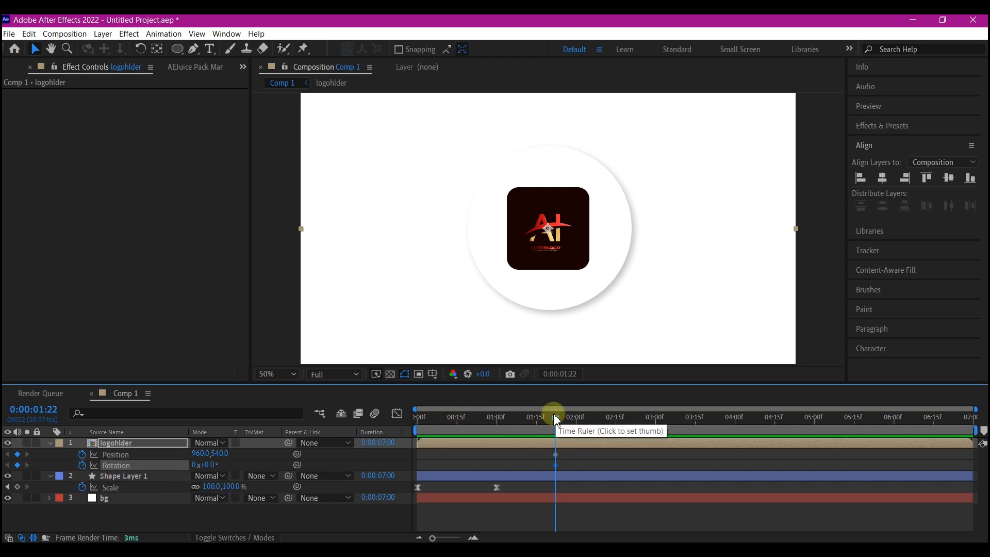
Keyframe logohlder's position at 960, 1096 at 0:00:00:20, and at 960, 488.9 with a rotation of 29° at 0:00:01:09.
drag(554, 421, 469, 424)
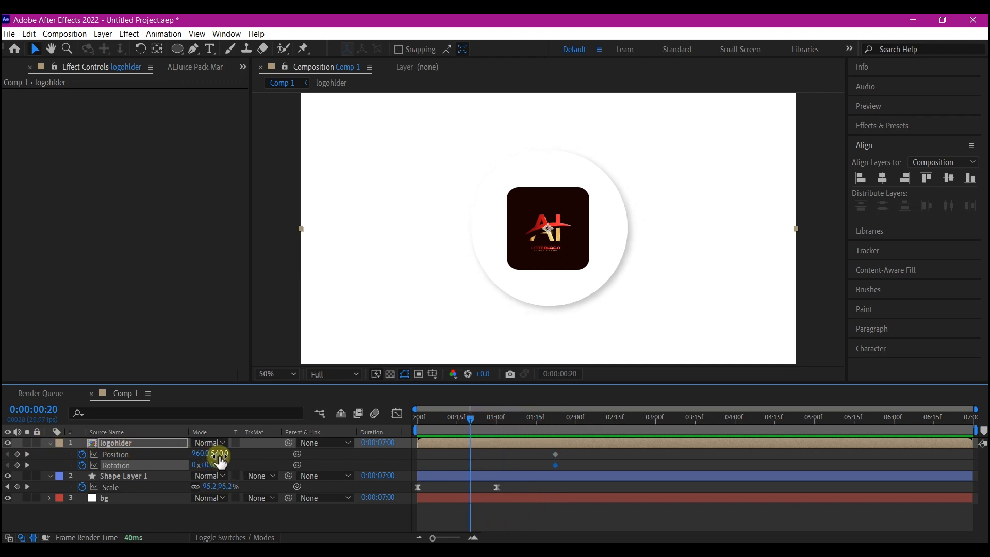
drag(220, 457, 654, 379)
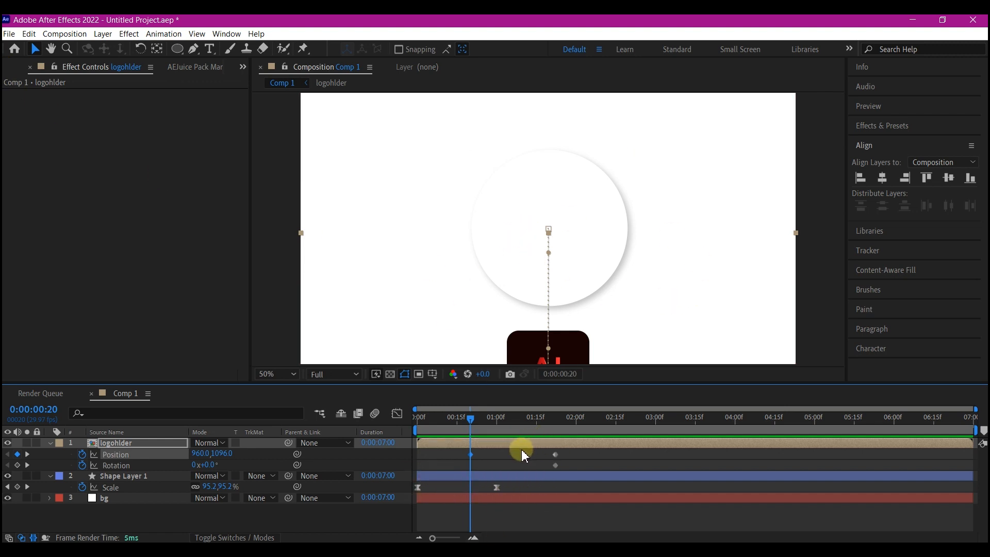
drag(469, 419, 519, 430)
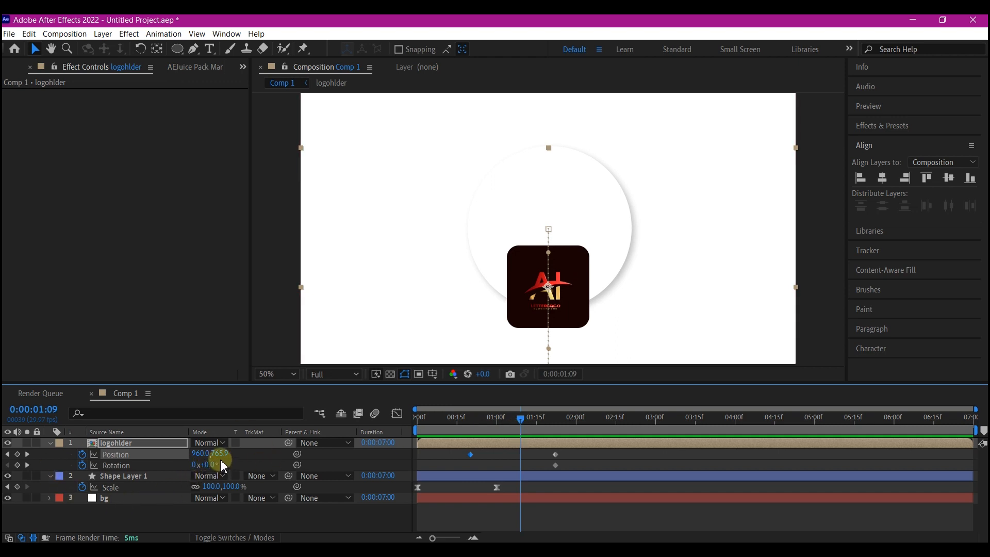
drag(219, 462, 30, 465)
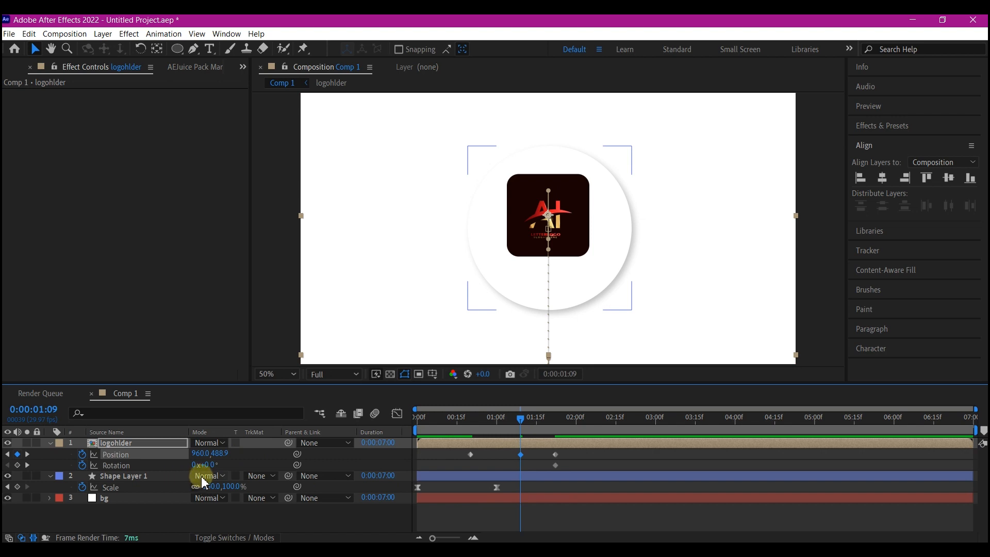
drag(212, 466, 235, 471)
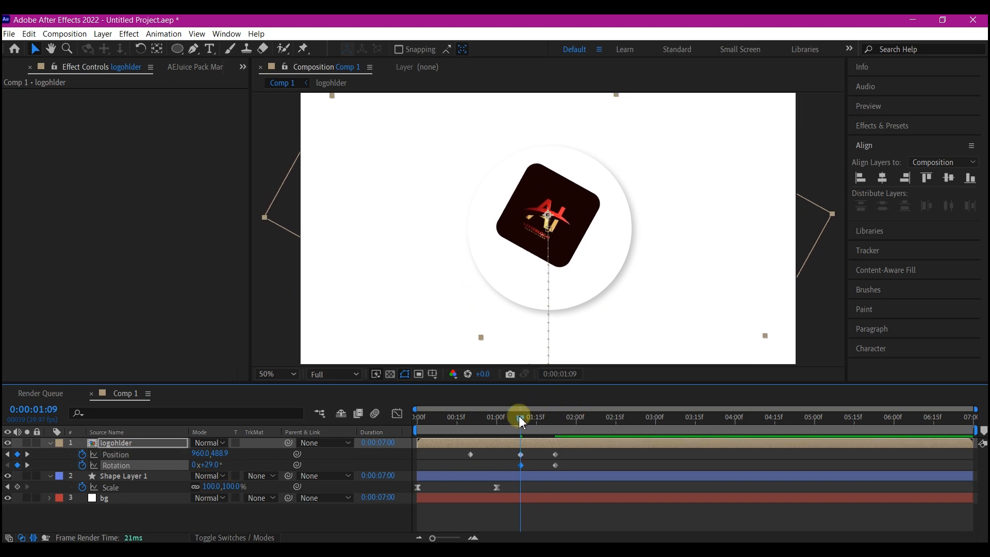
Keyframe logohlder's rotation at -34° at 0:00:01:00 and apply Easy Ease to all its position and rotation keyframes.
drag(522, 421, 497, 423)
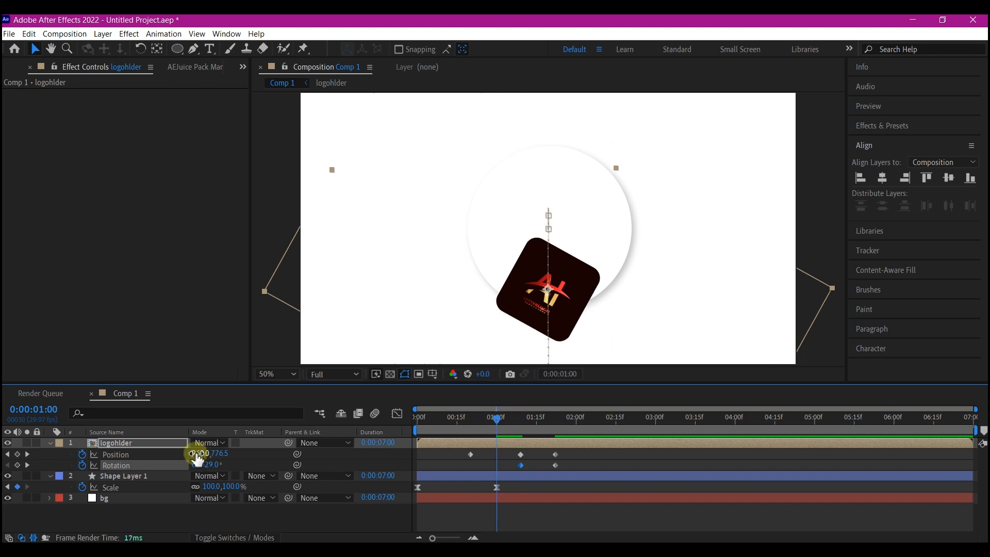
drag(216, 468, 176, 466)
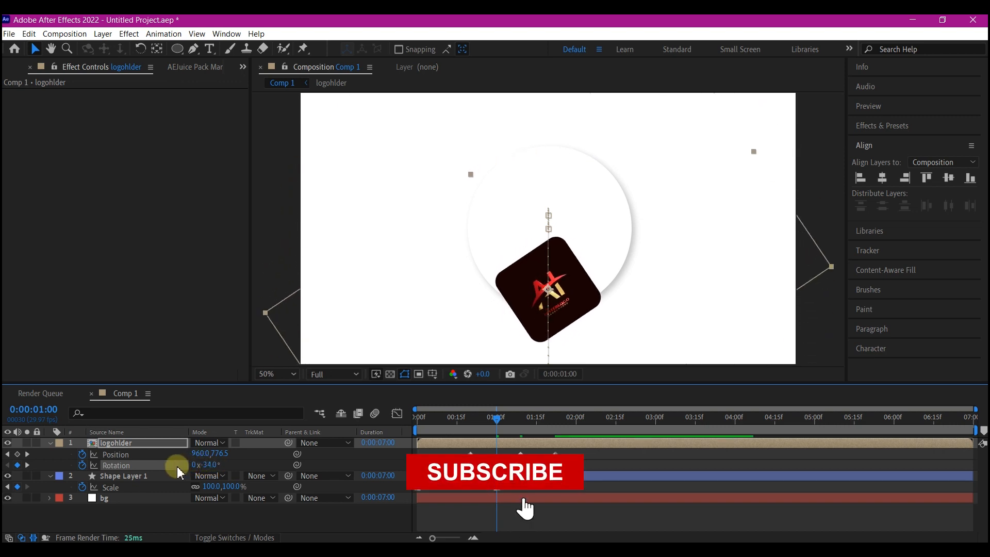
drag(582, 452, 400, 471)
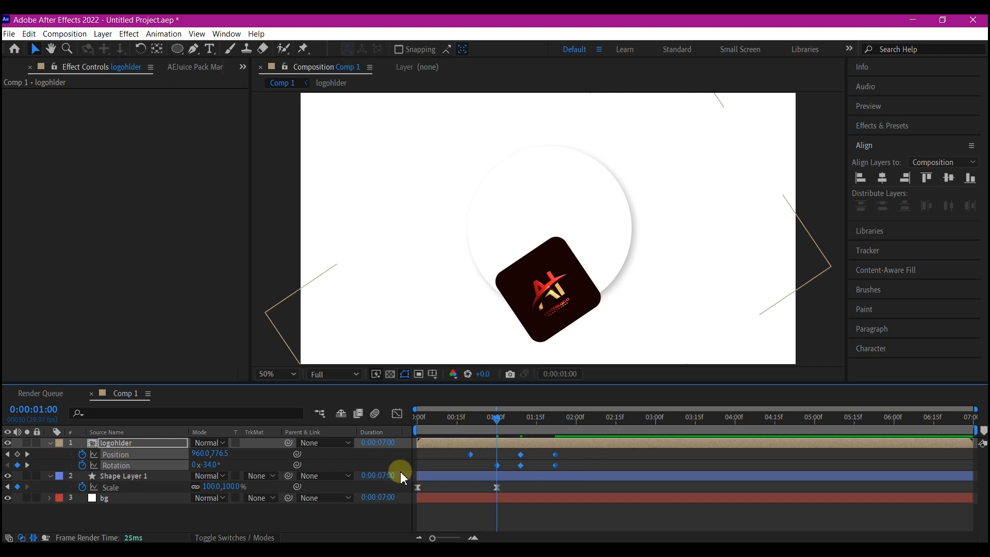
right_click(556, 466)
mouse_move(592, 466)
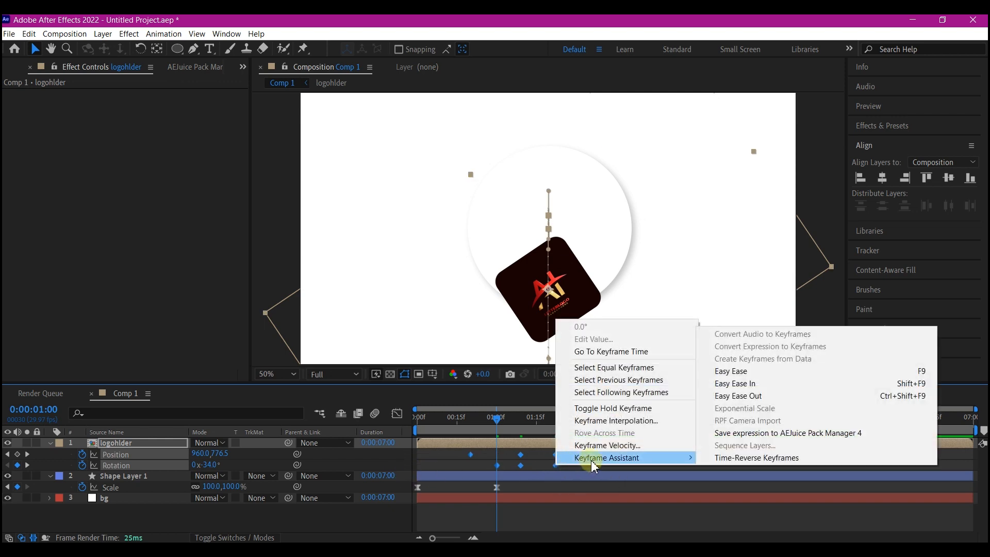
click(737, 374)
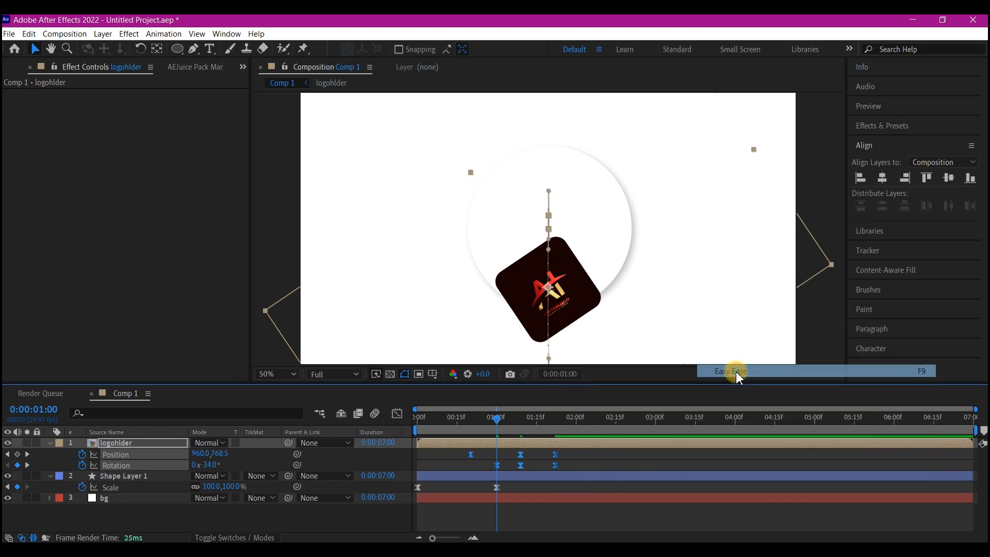
click(569, 458)
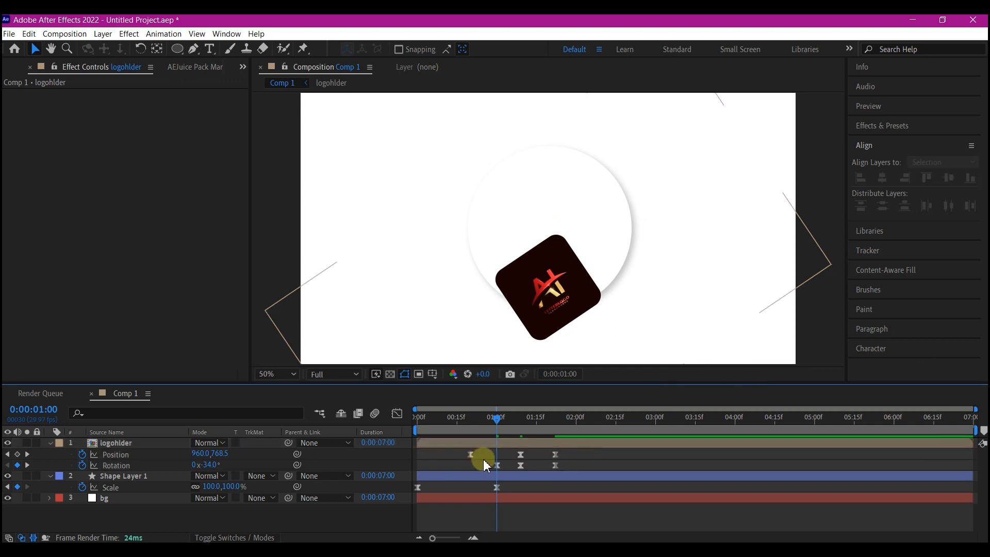
In the speed graph, set logohlder's position influence to 100% into the last keyframe and 100% out of the first.
click(555, 455)
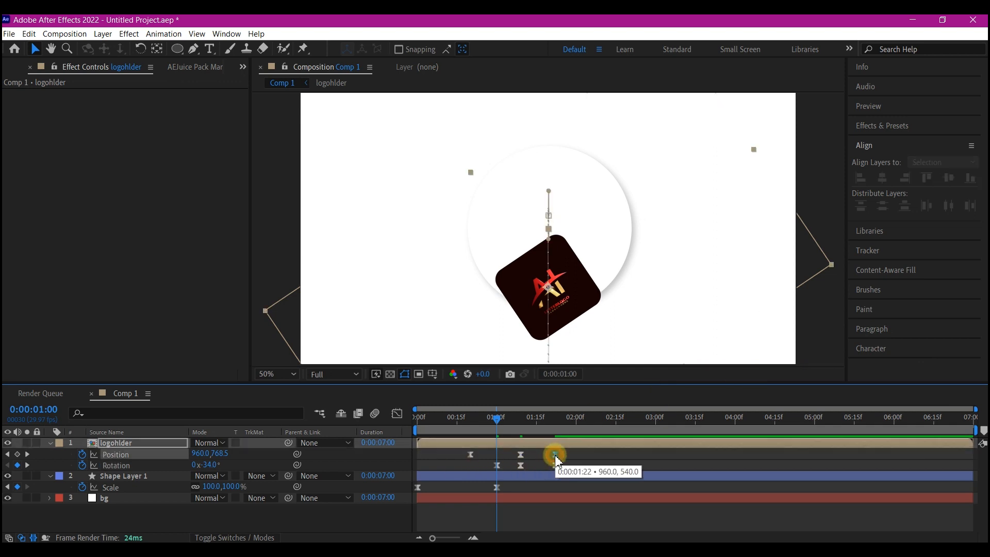
click(398, 417)
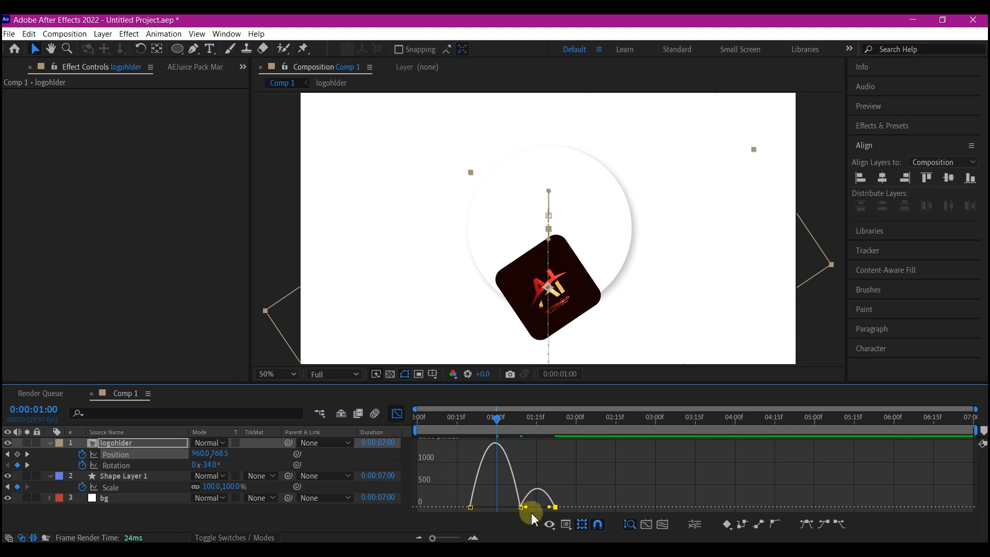
drag(550, 507, 538, 507)
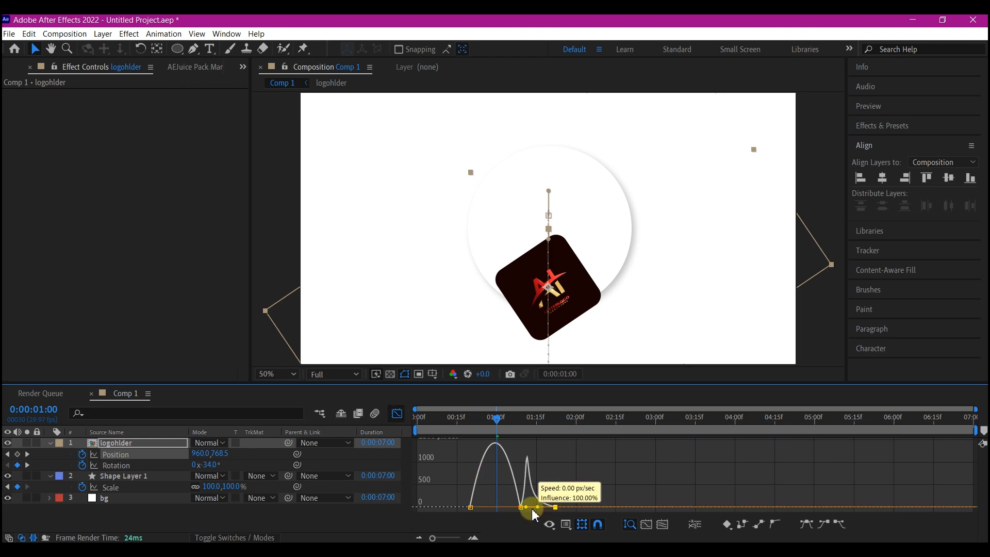
click(470, 507)
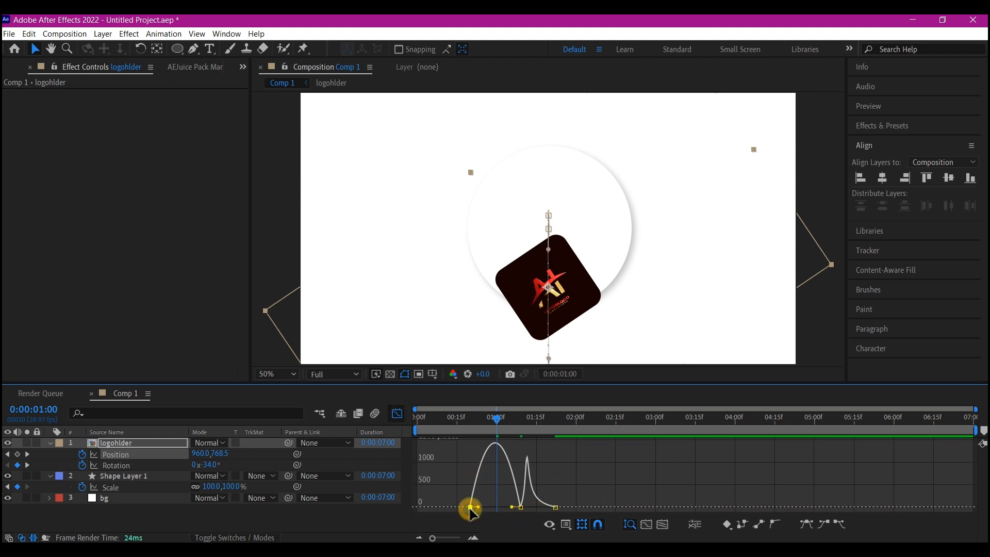
drag(478, 508, 495, 507)
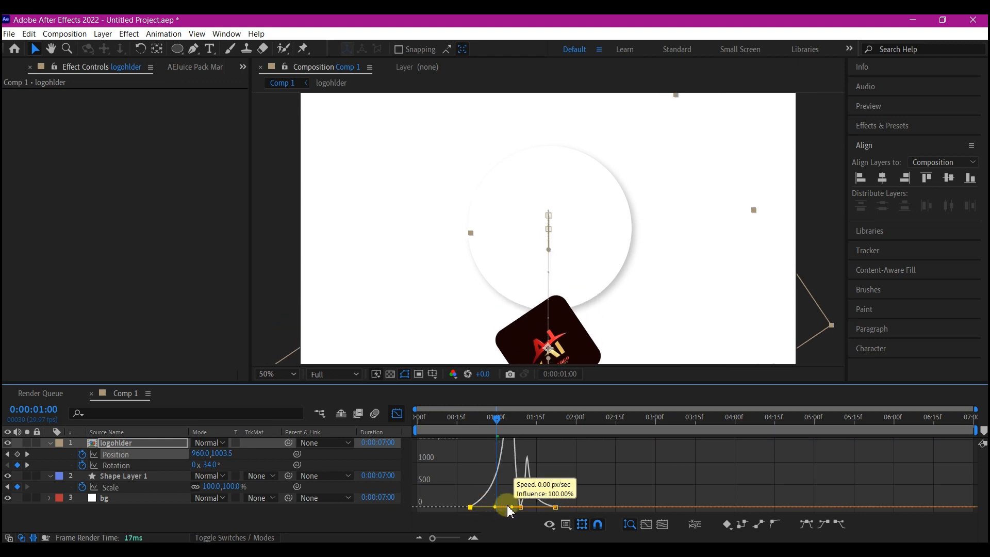
click(396, 414)
Lengthen the ease into logohlder's last rotation keyframe and out of its first in the speed graph, and play back the animation.
click(496, 475)
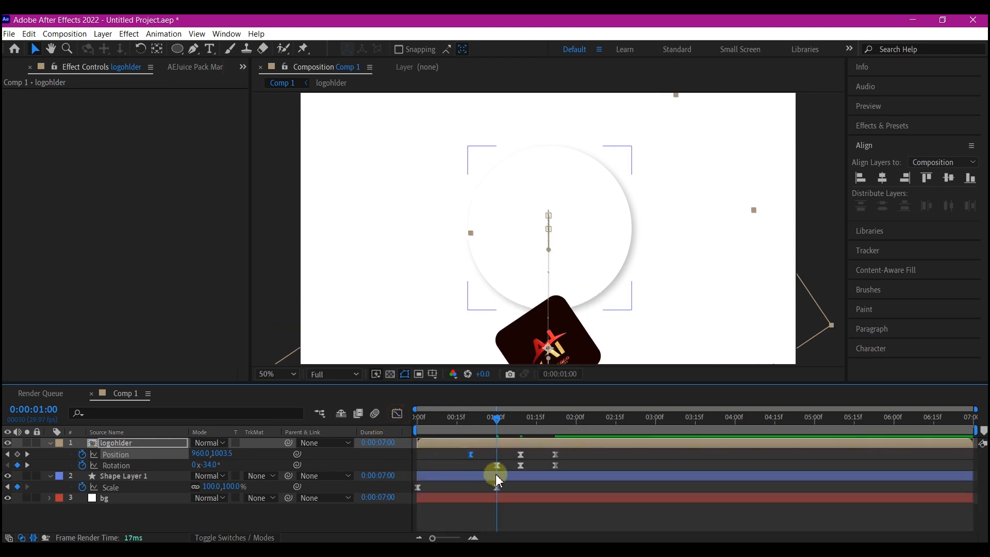
click(556, 465)
click(397, 415)
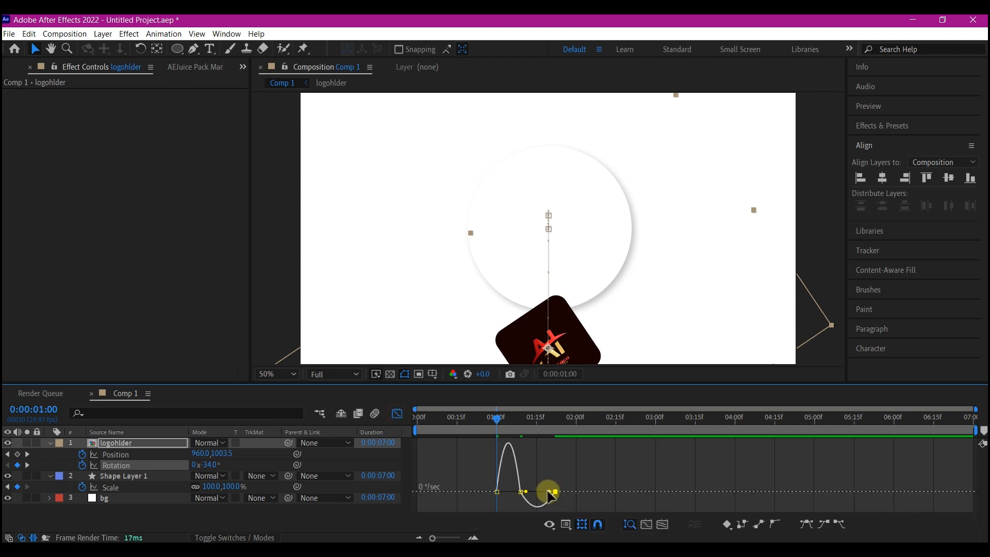
drag(551, 496, 504, 477)
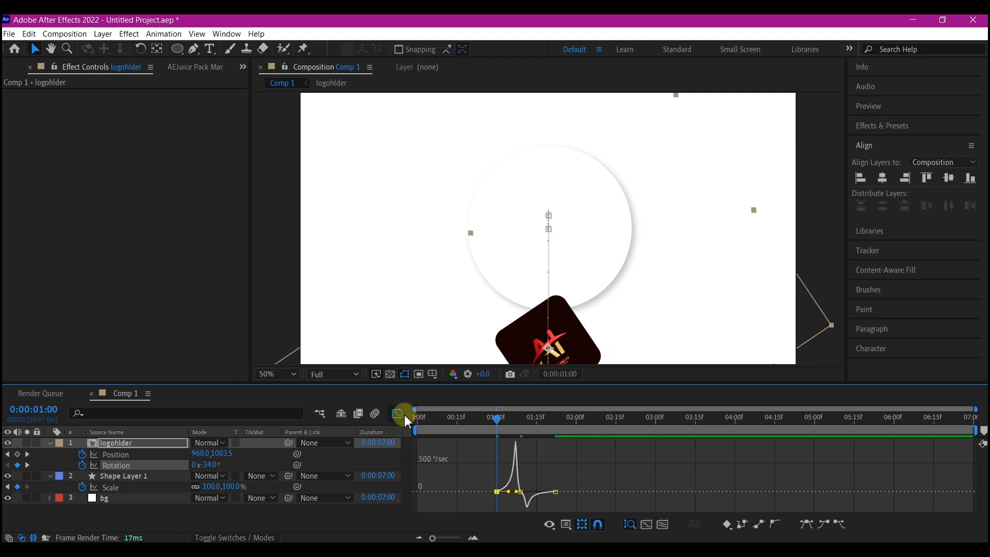
click(397, 413)
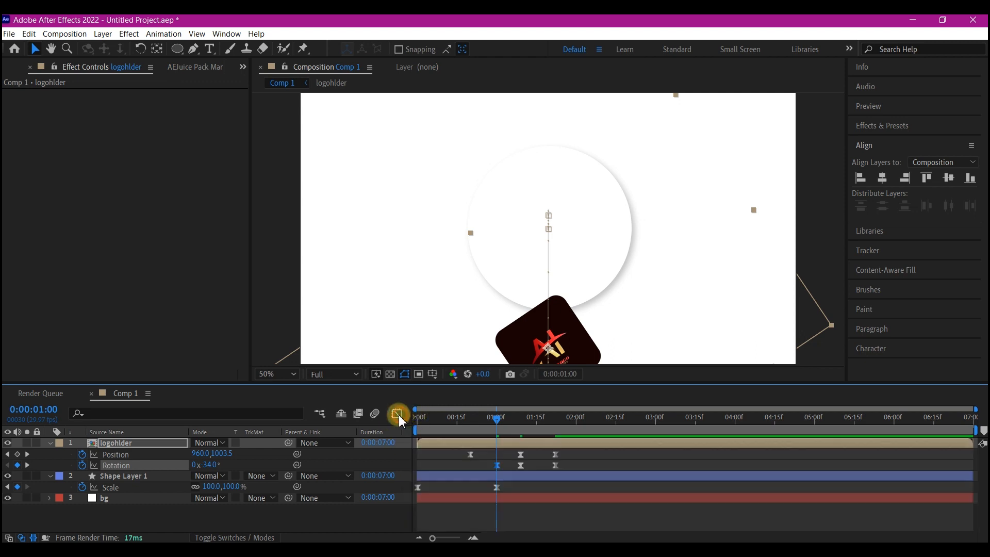
click(669, 419)
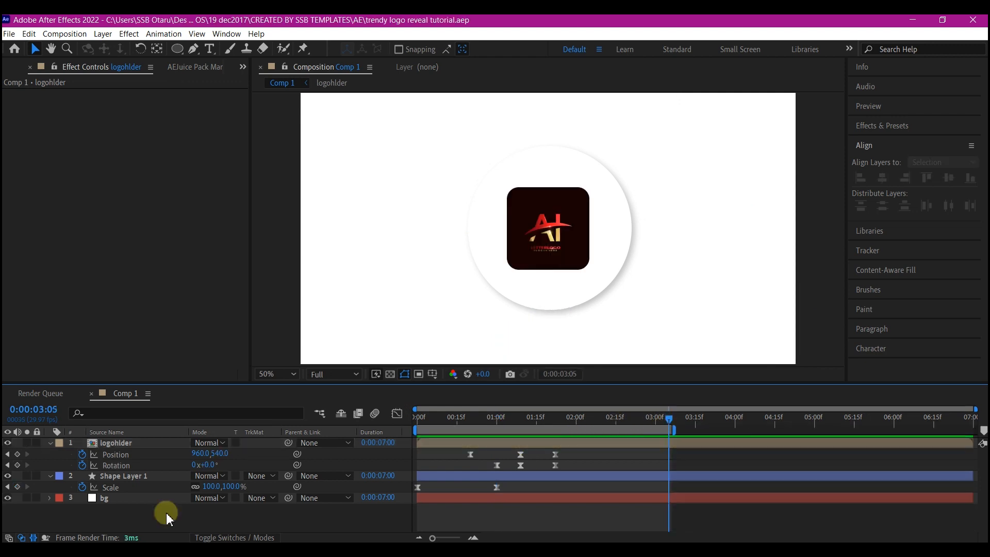
key(space)
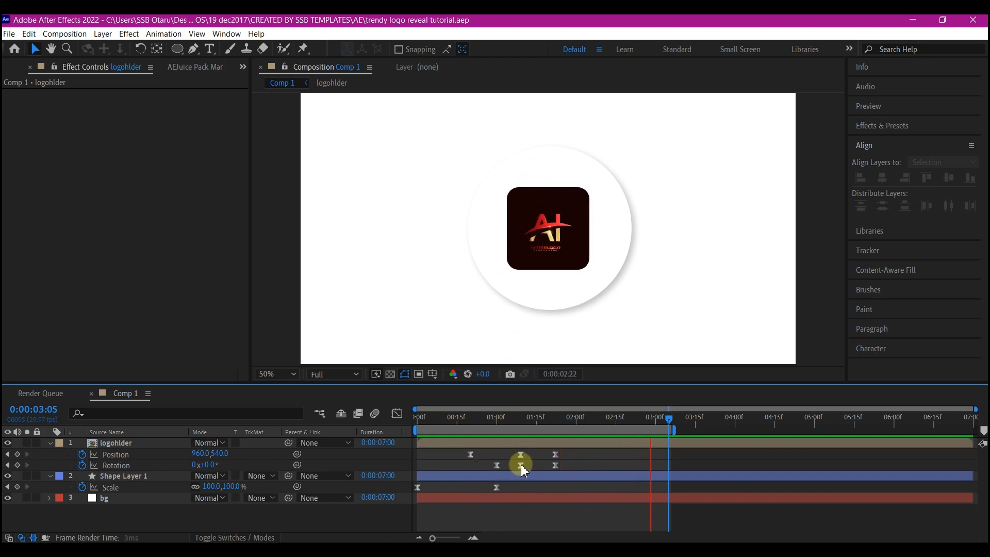
Shift logohlder's position and rotation keyframes earlier so the rise starts at about 0:00:00:11, and preview the timing.
drag(575, 452, 439, 473)
drag(521, 455, 447, 457)
click(564, 458)
click(419, 418)
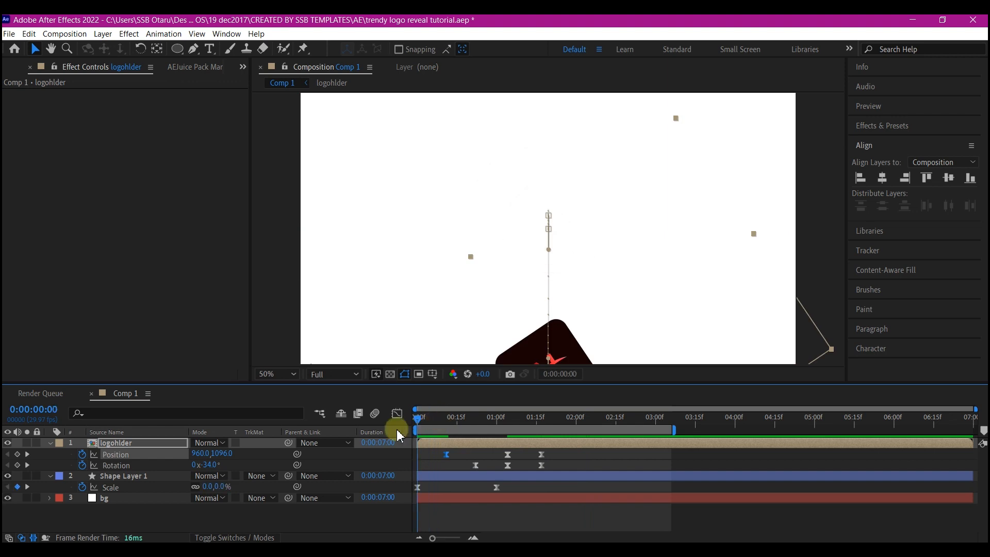
key(space)
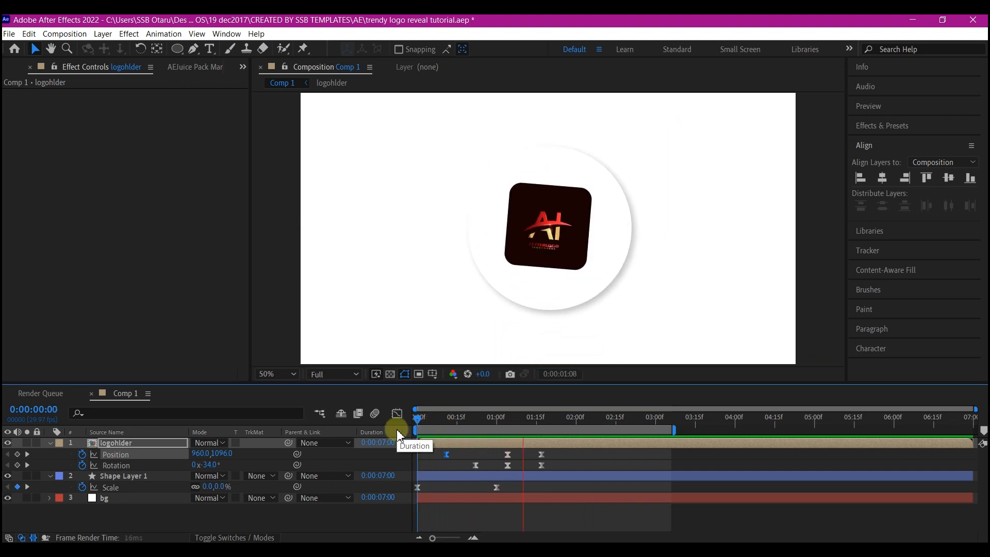
key(space)
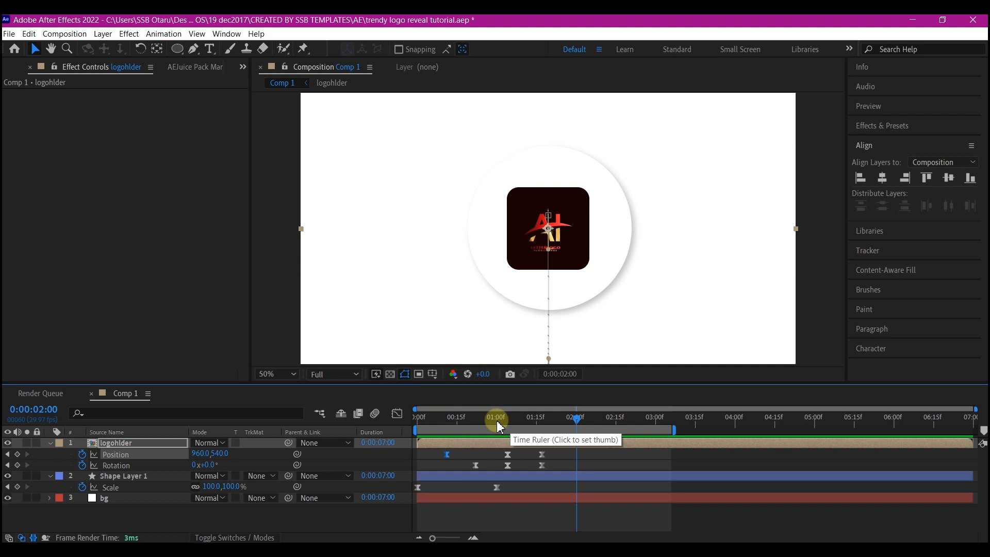
Place a duplicate of the Shape Layer 1 circle above logohlder, with the duplicate's Drop Shadow turned off.
click(123, 441)
click(116, 481)
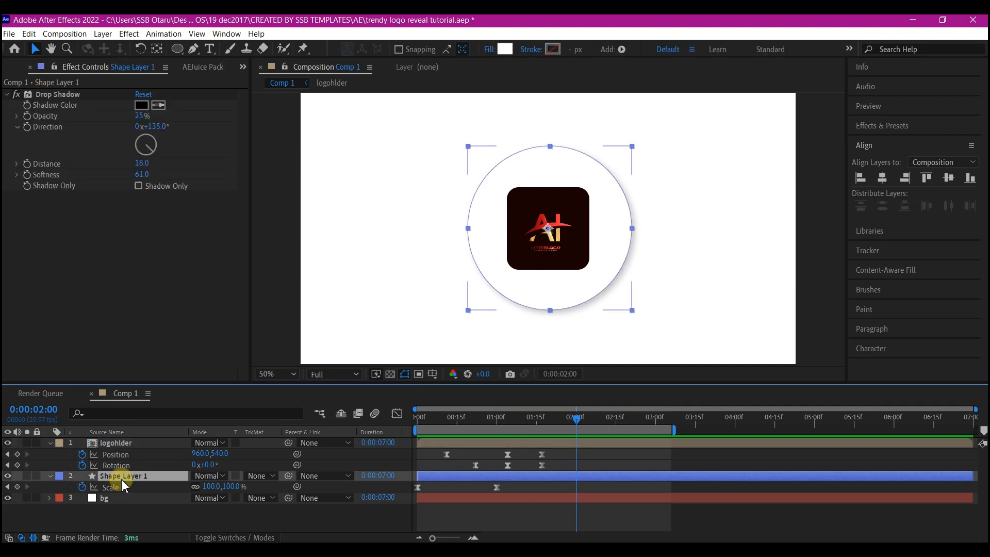
key(ctrl+d)
drag(117, 481, 117, 443)
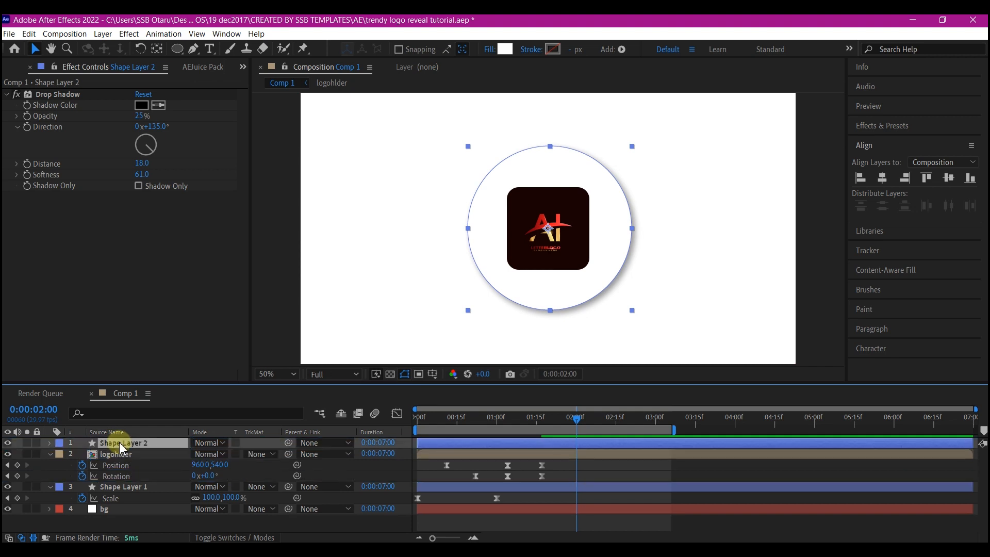
click(18, 98)
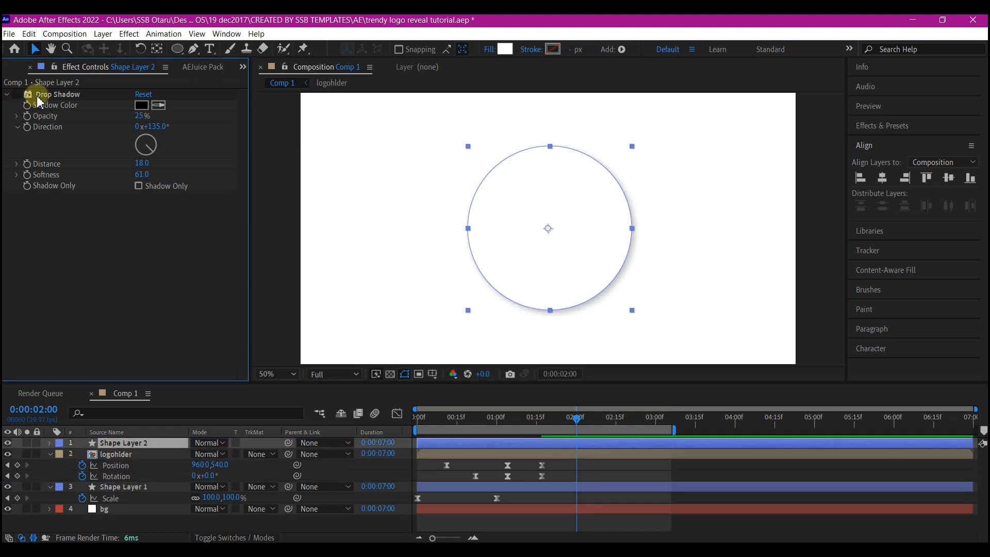
Set logohlder's track matte to Alpha Matte "Shape Layer 2" and play back the masked reveal from the start.
click(115, 457)
click(260, 454)
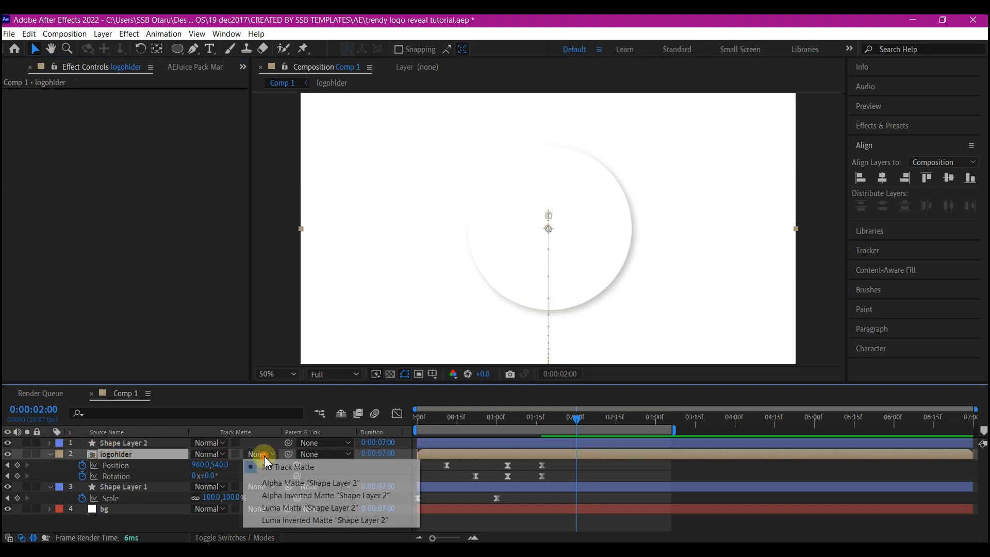
click(289, 481)
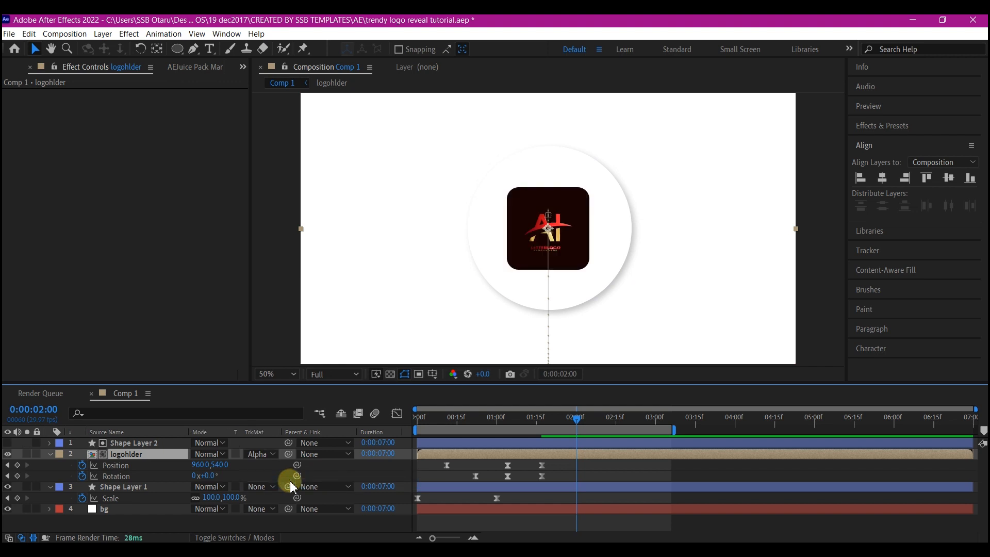
drag(450, 423, 384, 431)
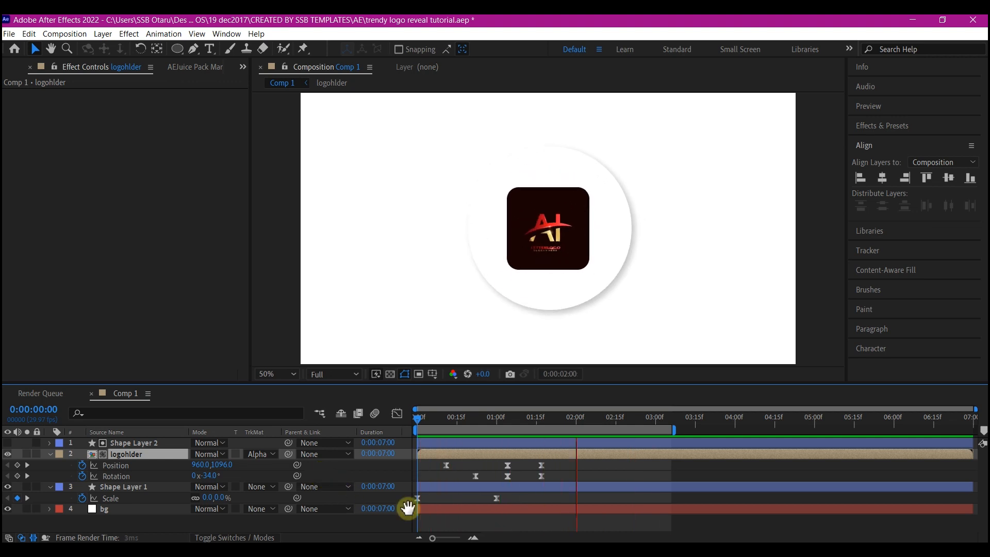
key(space)
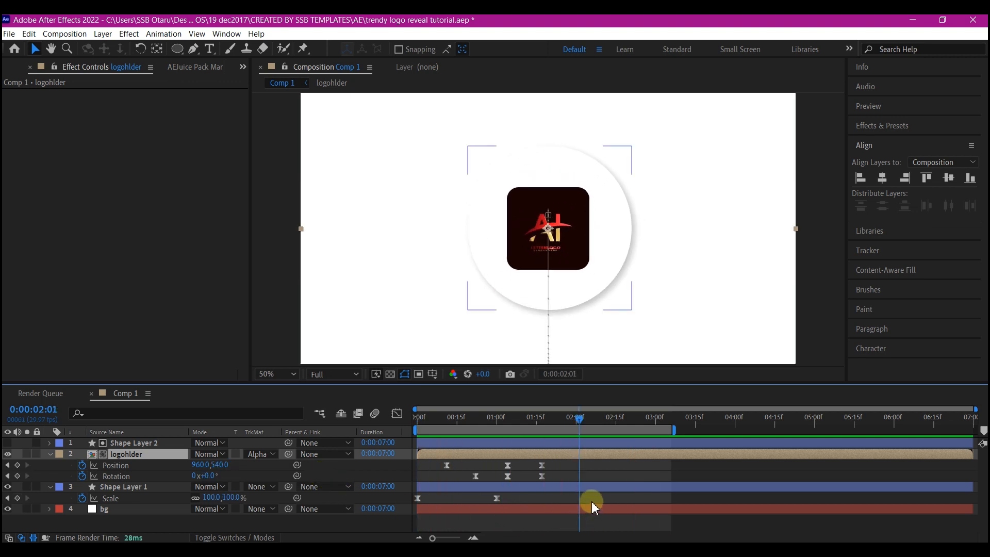
Create a 1920 x 1080, 29.97 fps composition named ribbon with a duration of 0:00:07:00.
key(ctrl+n)
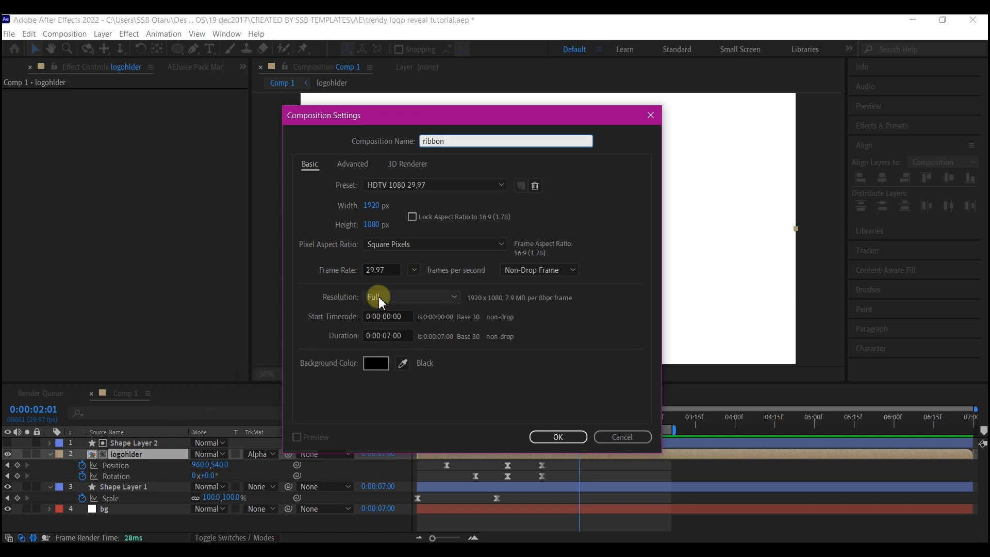
click(567, 439)
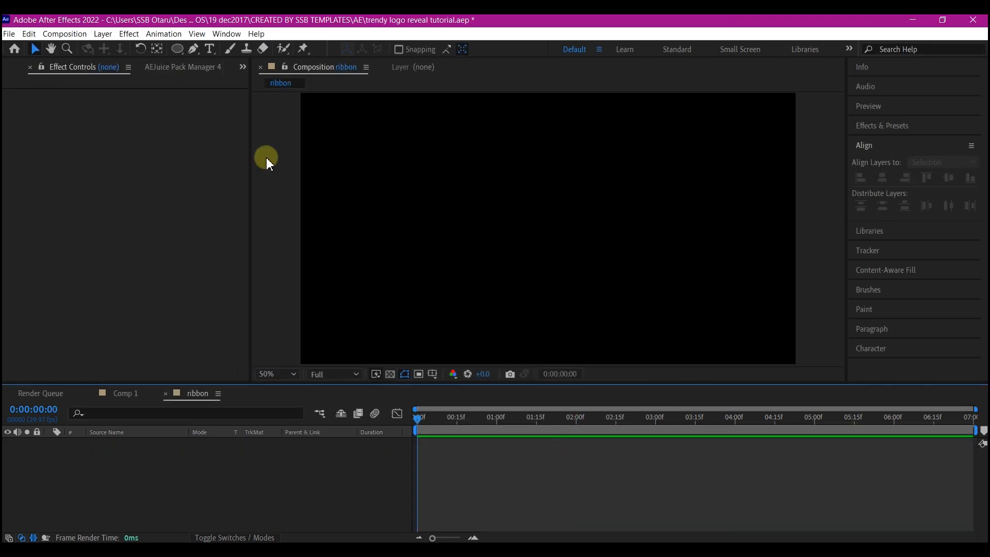
Draw a white rectangle across the full width of the ribbon composition, about a third of its height, around the middle.
click(180, 52)
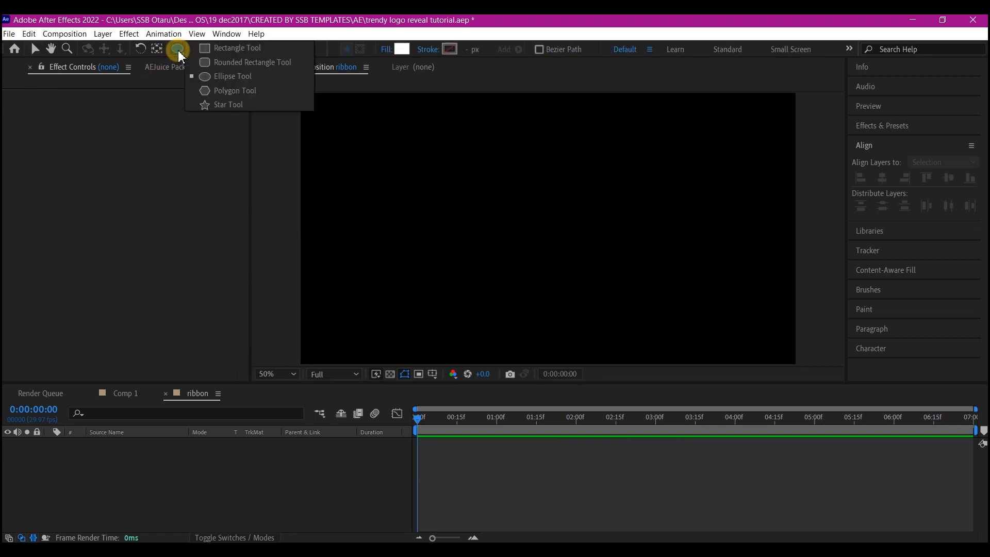
click(237, 54)
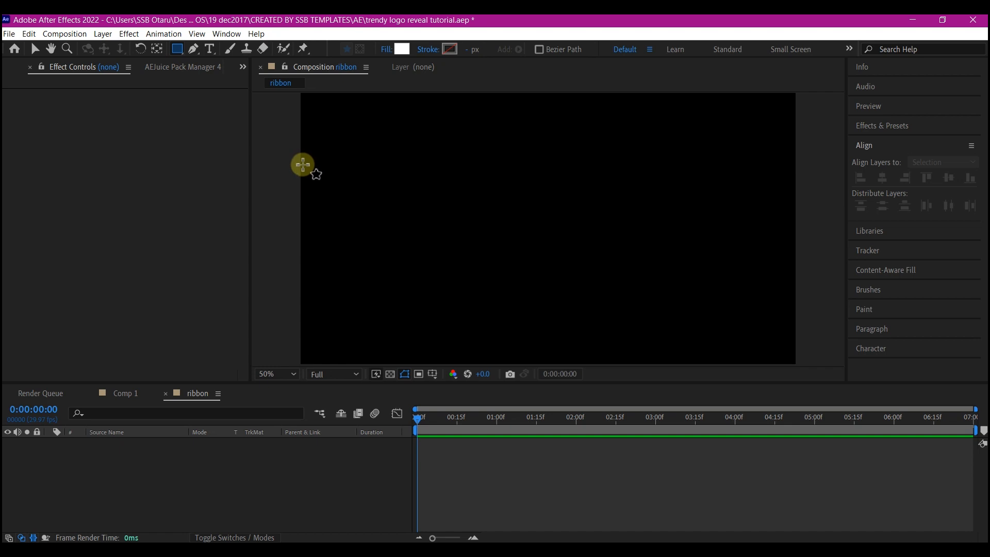
mouse_move(299, 168)
mouse_down()
mouse_move(430, 243)
mouse_move(528, 258)
mouse_move(612, 247)
mouse_move(798, 254)
mouse_up()
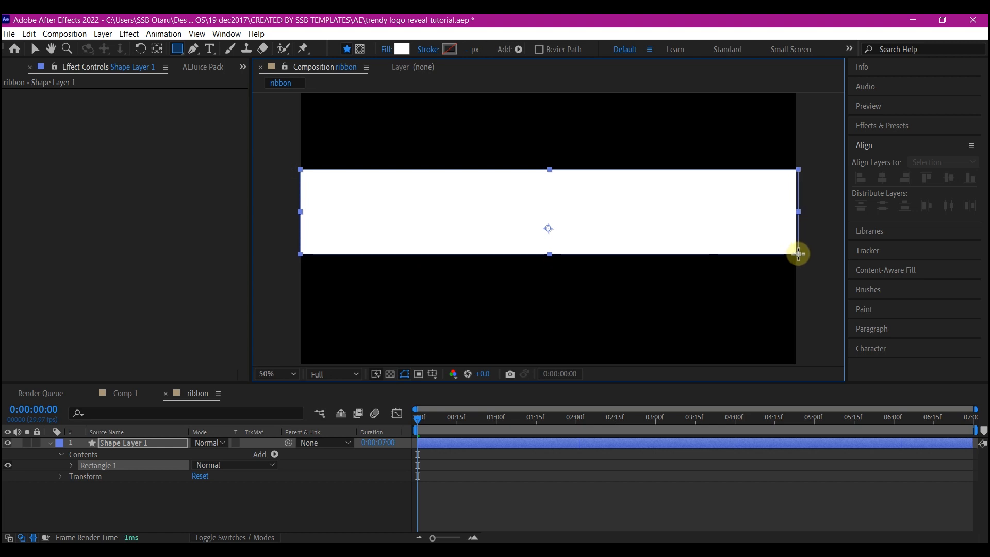
drag(798, 254, 797, 254)
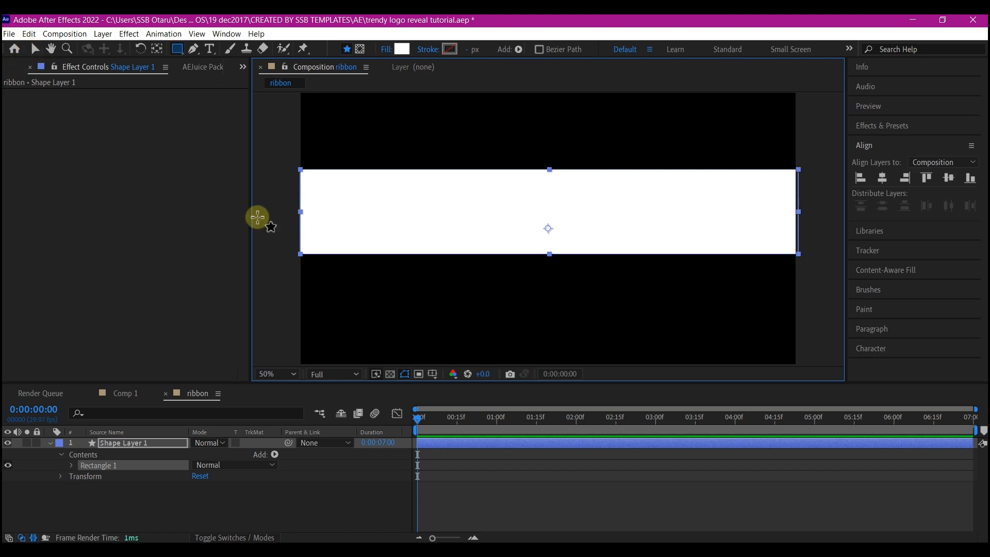
Center the white rectangle horizontally and vertically in the ribbon composition.
key(v)
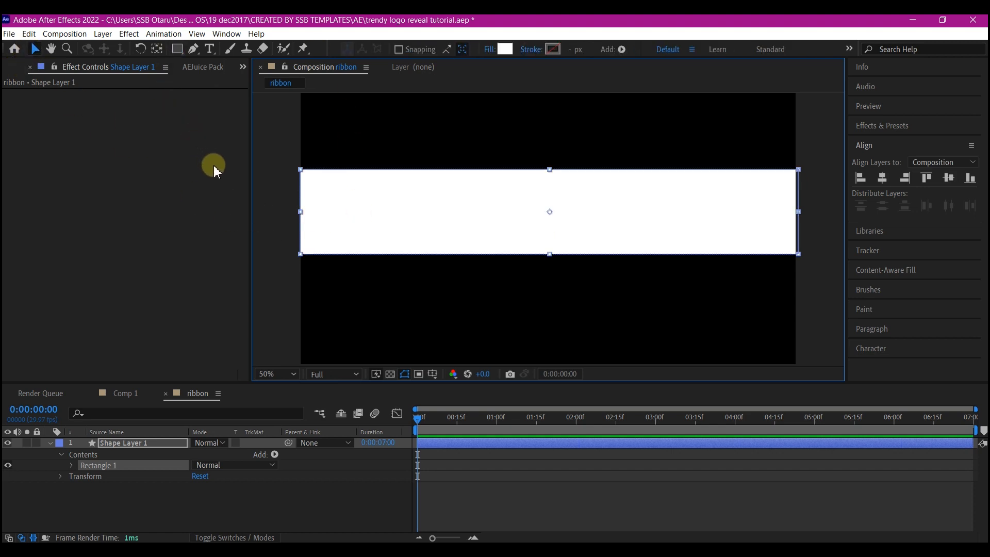
click(157, 51)
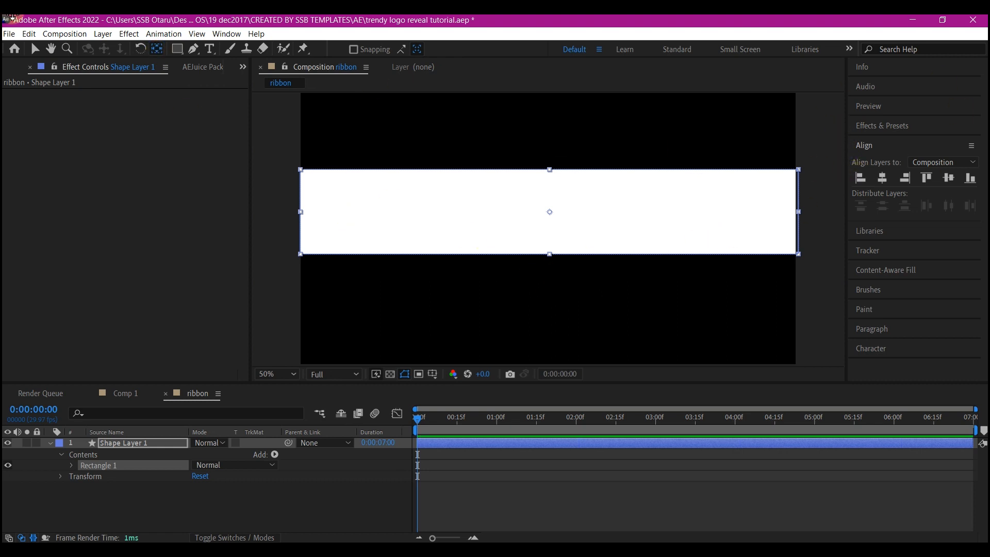
click(35, 48)
click(882, 179)
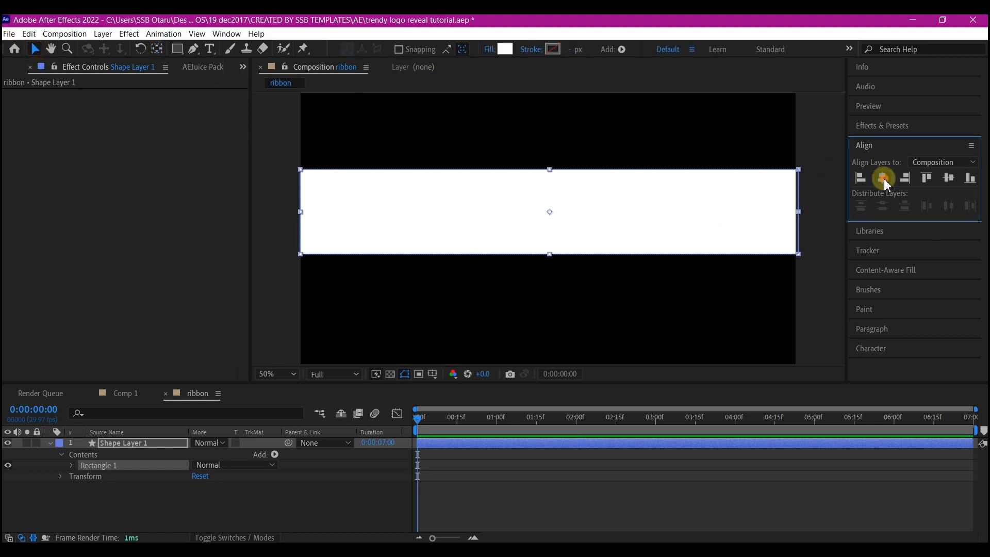
click(949, 180)
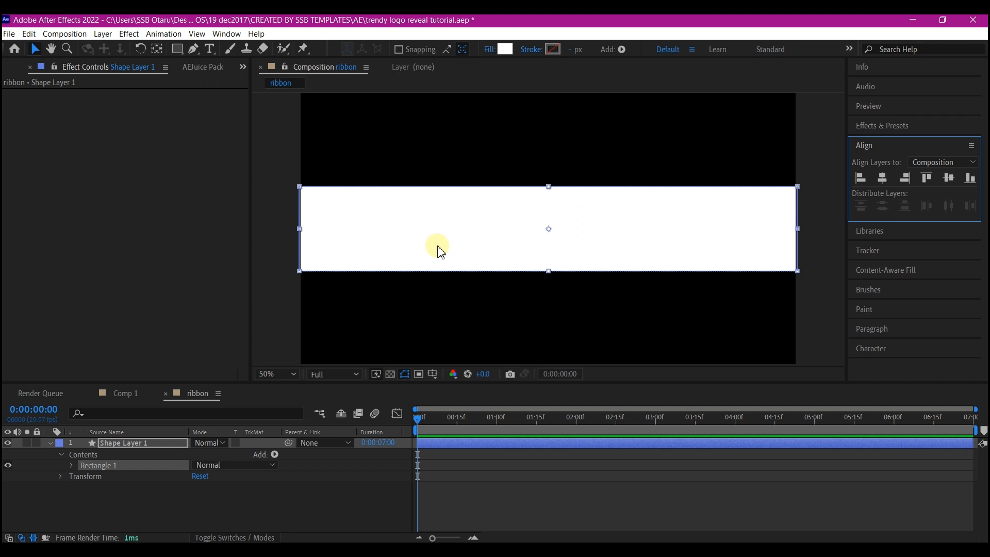
Collapse the properties of Shape Layer 1 and duplicate the layer.
click(48, 445)
click(115, 450)
click(122, 443)
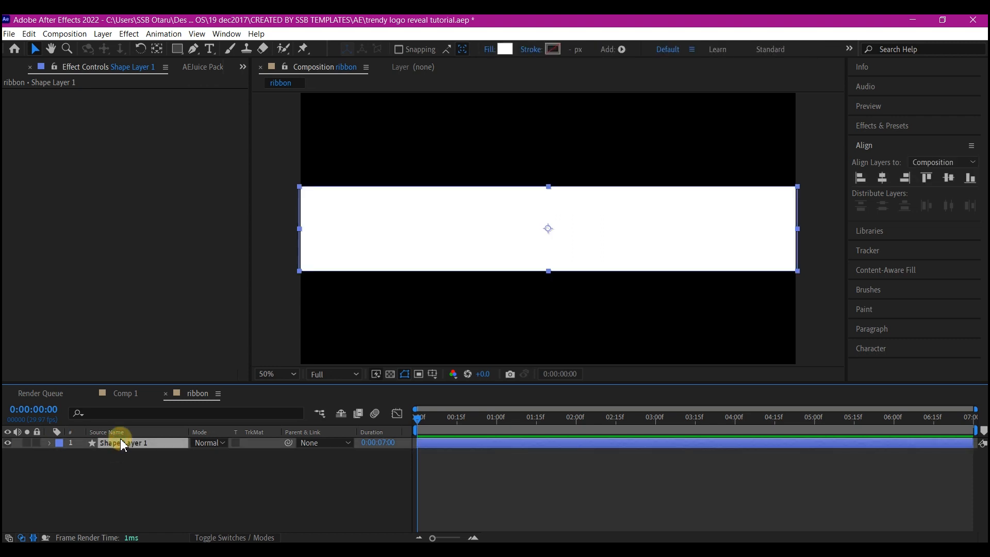
key(ctrl+d)
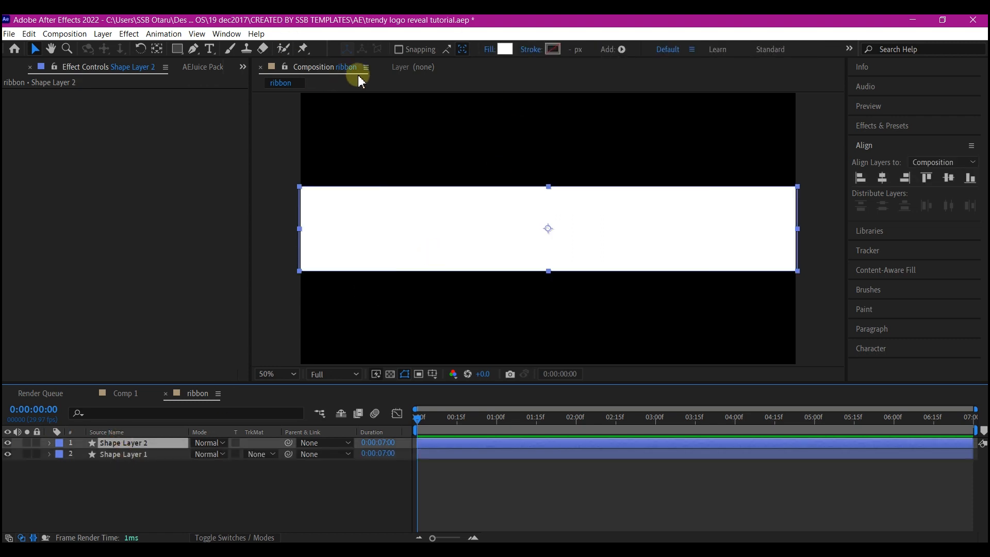
Fill the duplicate rectangle with gray #AEAEAE and shrink it to a thin strip along the white band's lower edge.
click(504, 49)
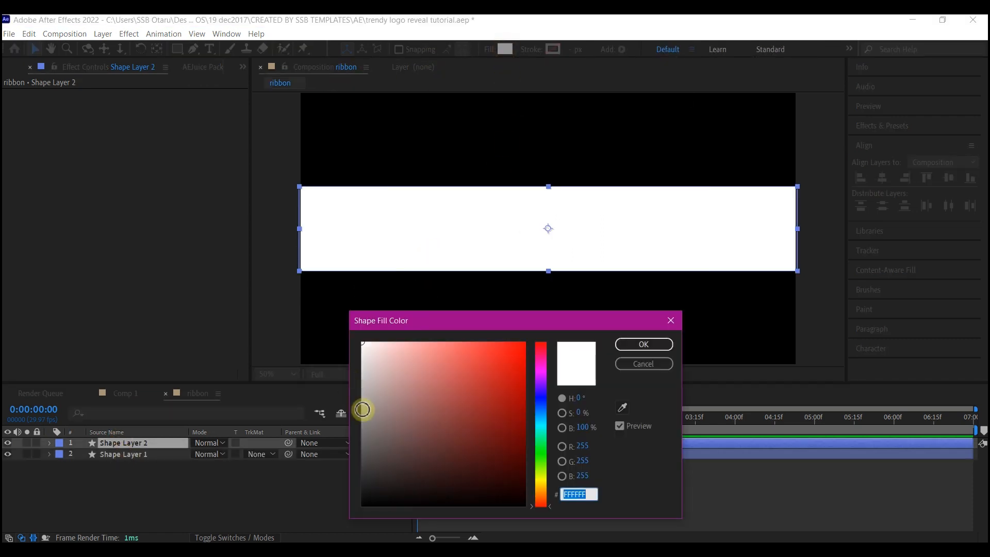
drag(370, 453, 345, 394)
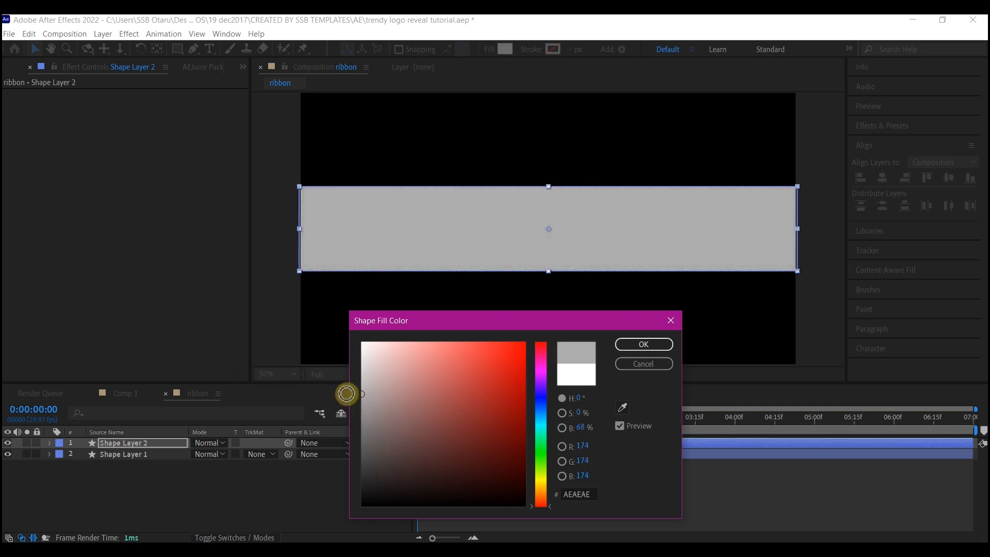
click(645, 344)
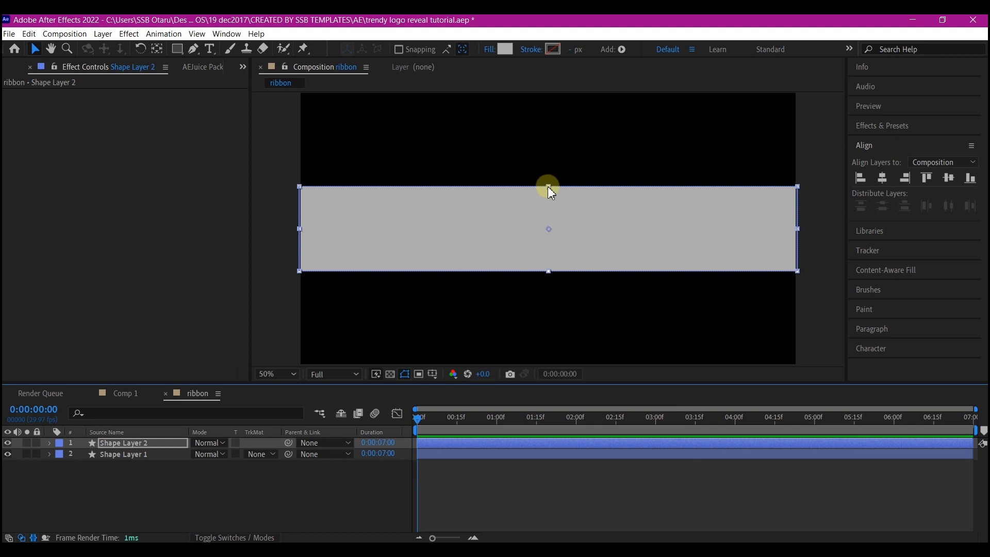
click(547, 187)
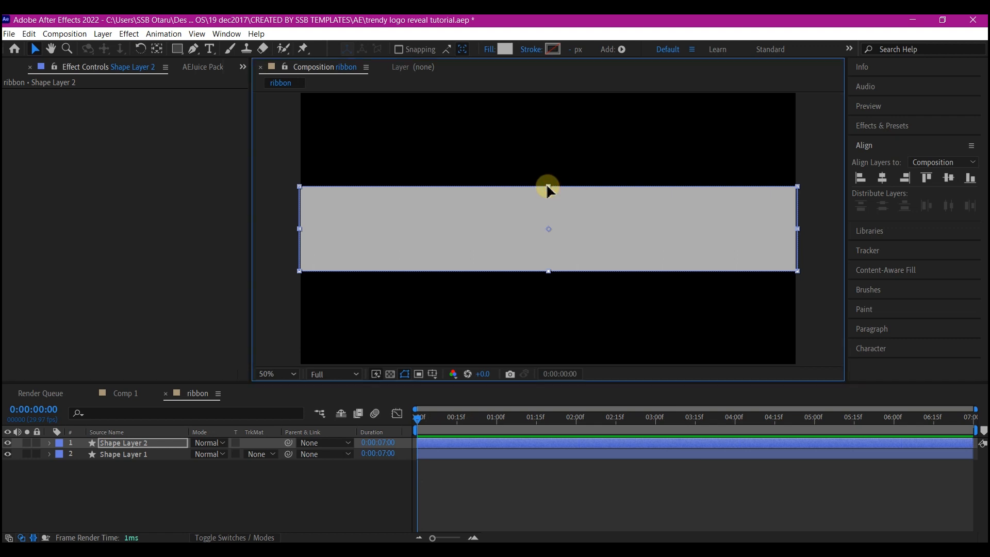
drag(547, 188, 575, 271)
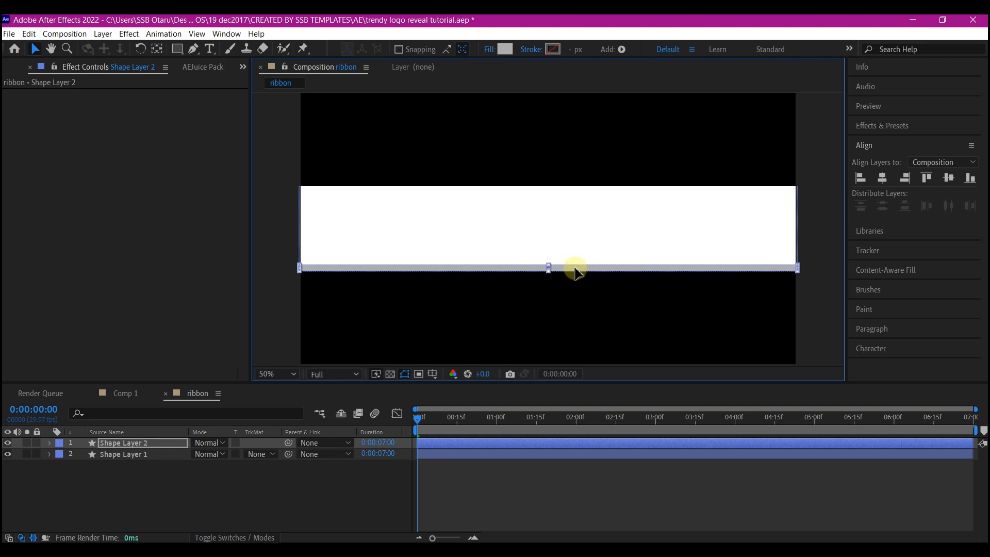
Duplicate the thin gray strip layer and nudge the copy straight up to just below the middle of the white band.
click(128, 444)
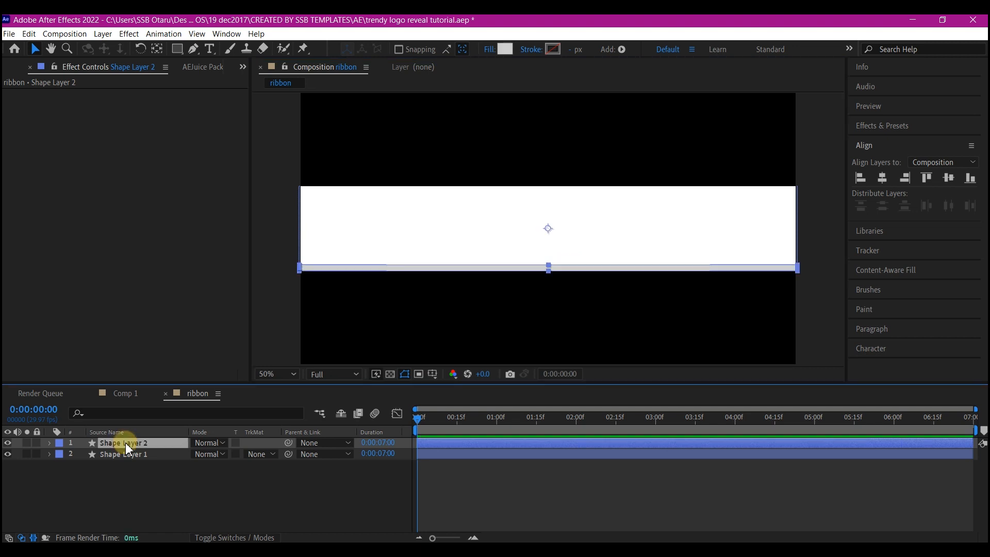
key(ctrl+d)
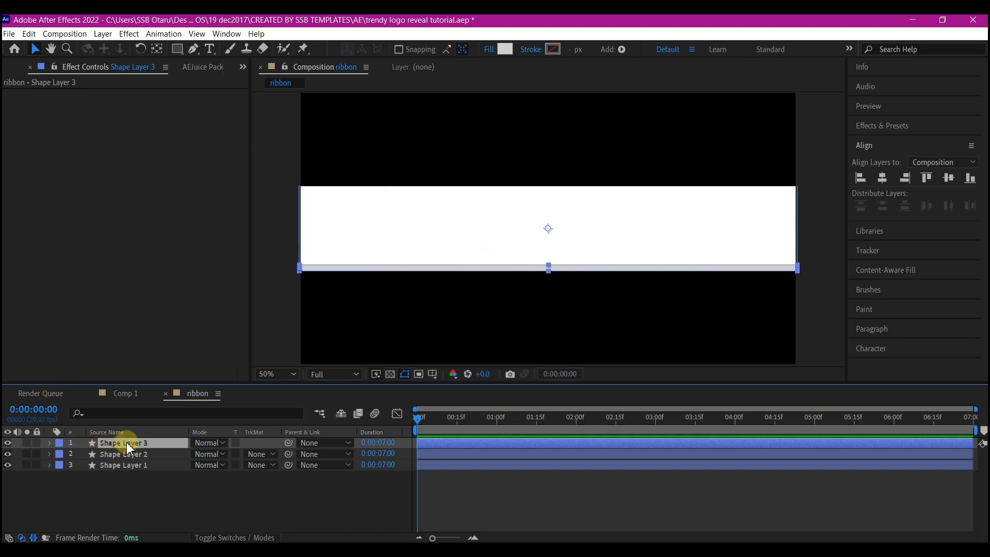
key(shift+Up)
key(shift+Up)
key(shift+Up)
key(shift+Up)
key(shift+Up)
key(shift+Up)
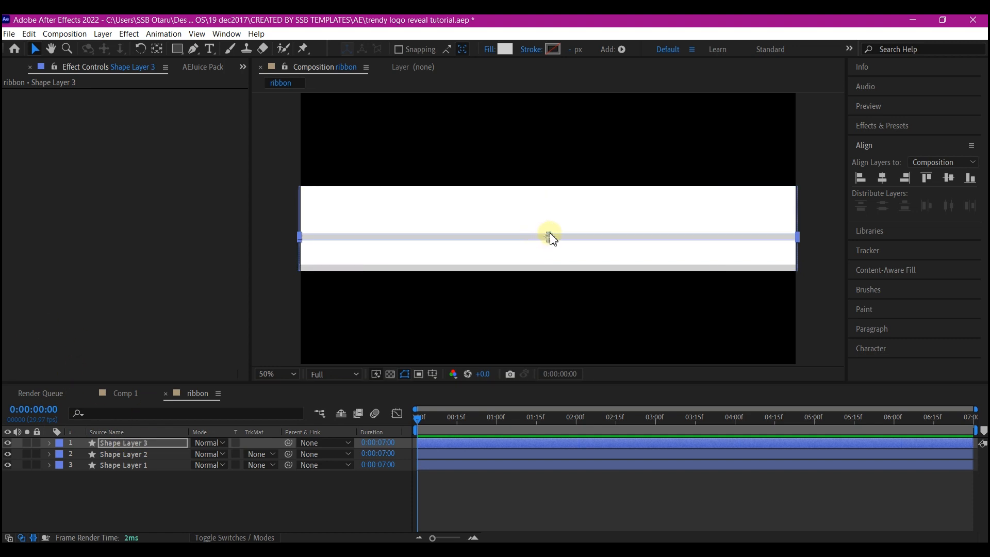
Make the copied middle strip slightly thinner and change its fill to near-white #F3F1F1.
click(552, 239)
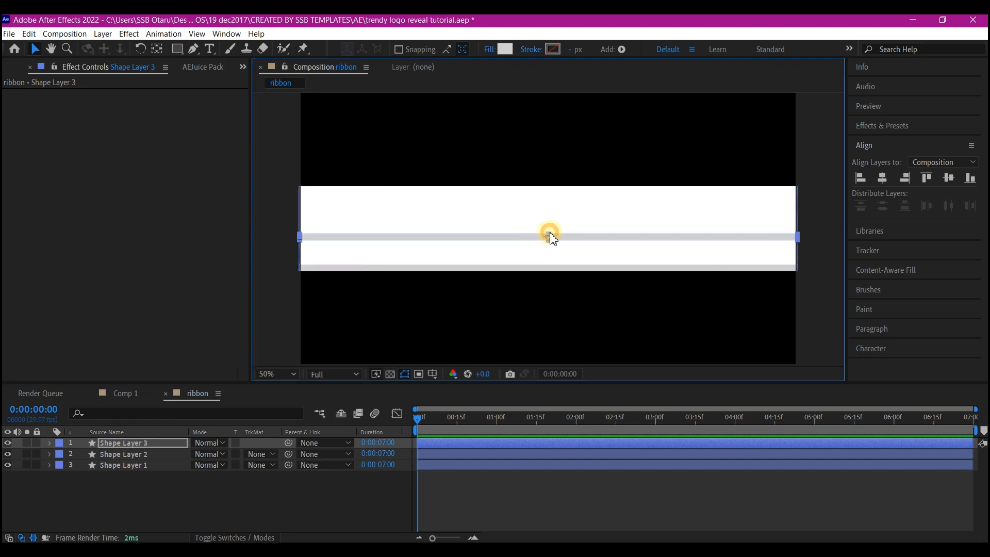
drag(548, 236, 549, 234)
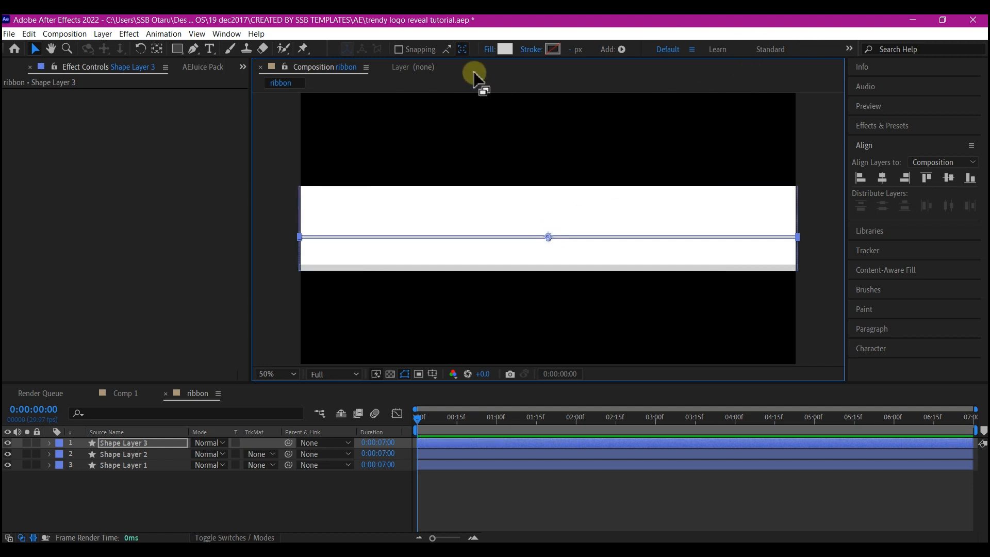
click(506, 47)
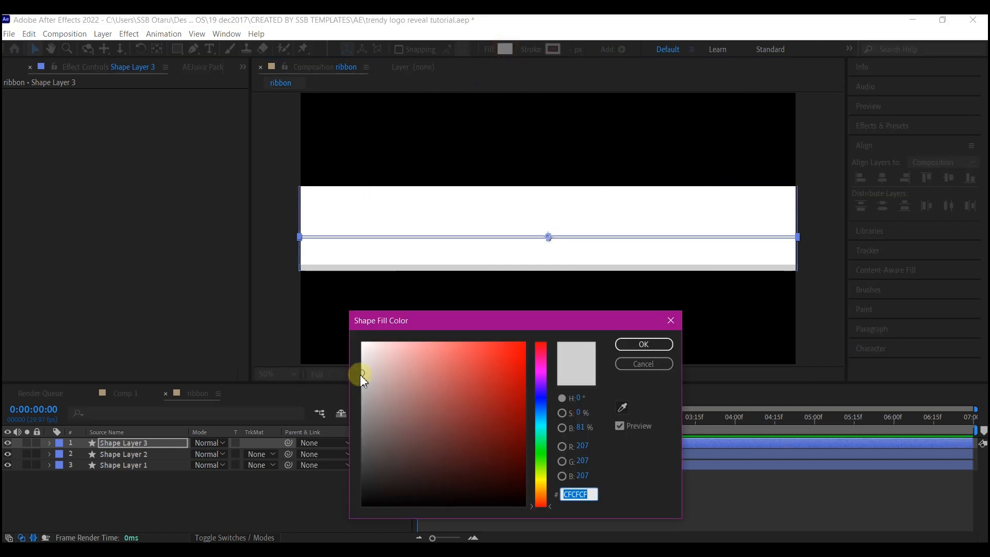
drag(363, 357, 364, 353)
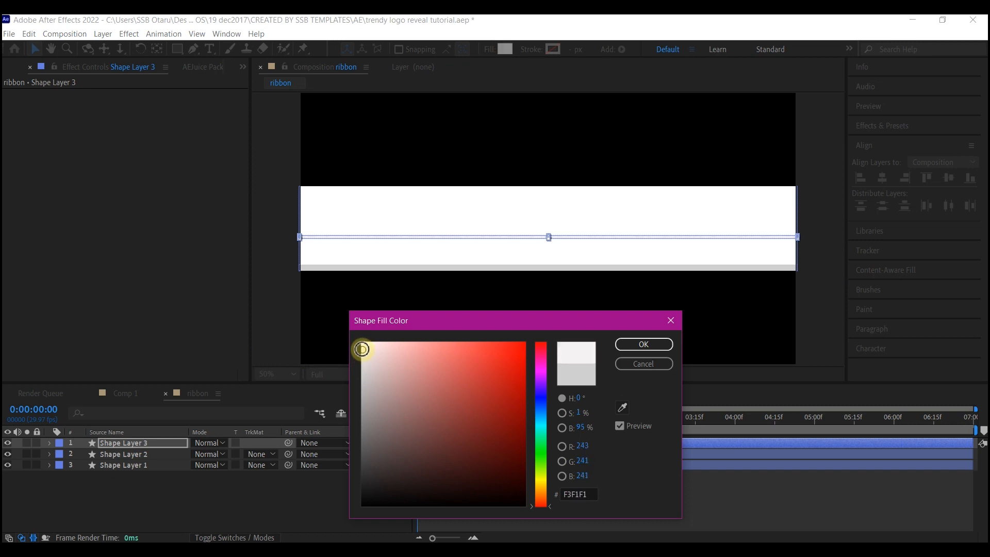
click(643, 344)
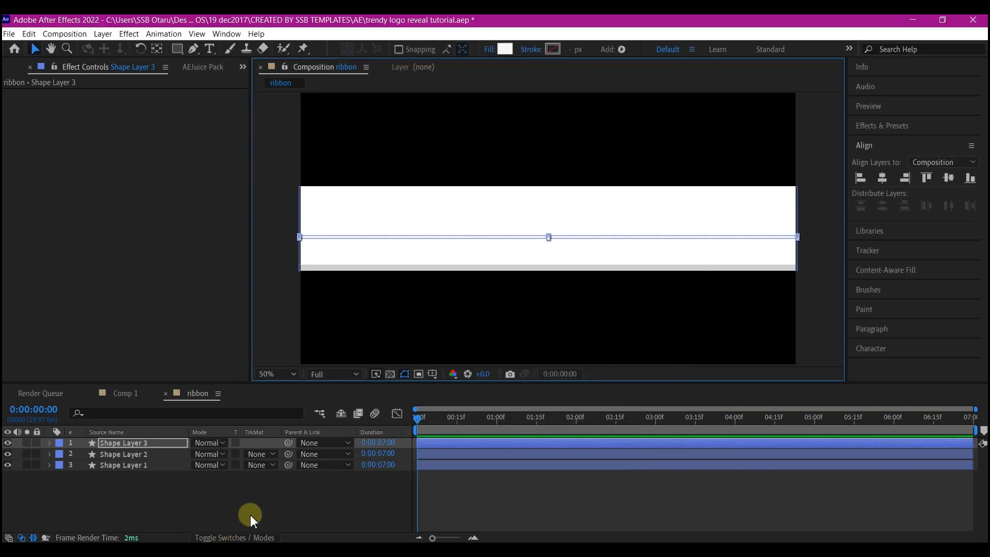
click(262, 504)
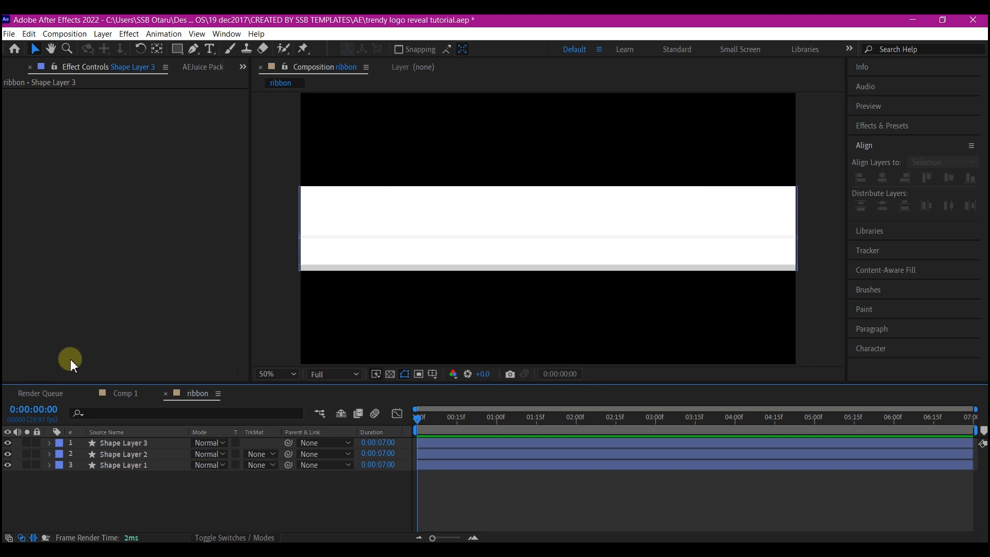
Add the ribbon composition to Comp 1 as the topmost layer.
click(124, 394)
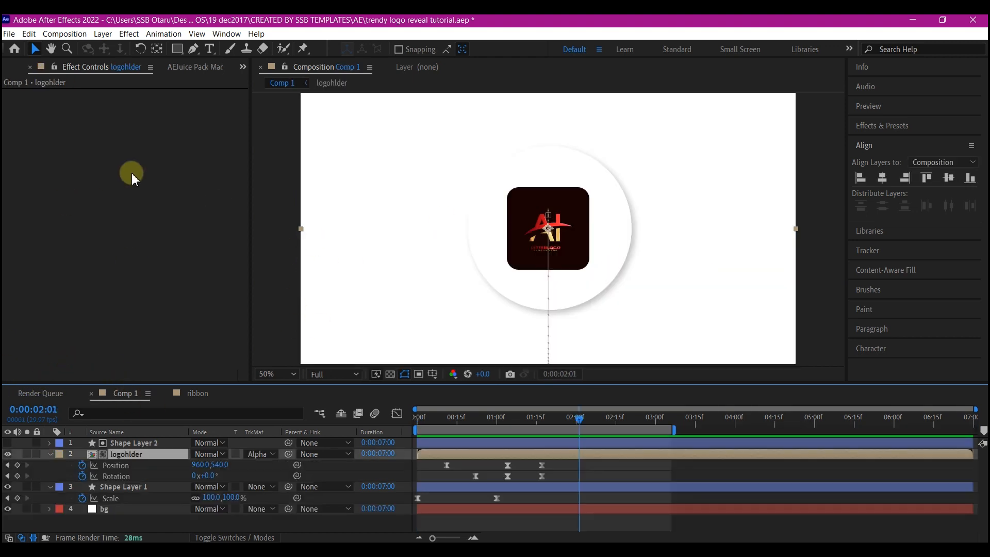
click(242, 67)
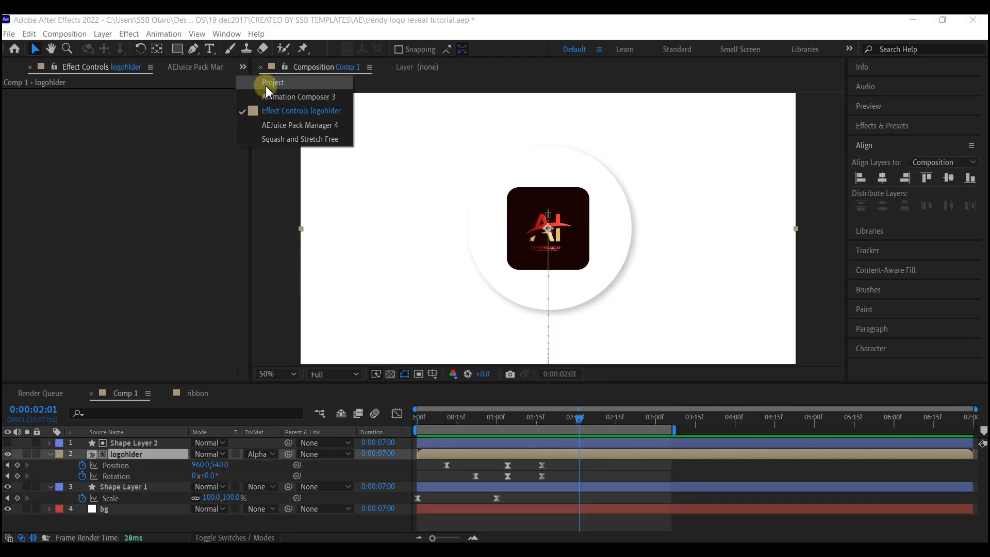
click(268, 84)
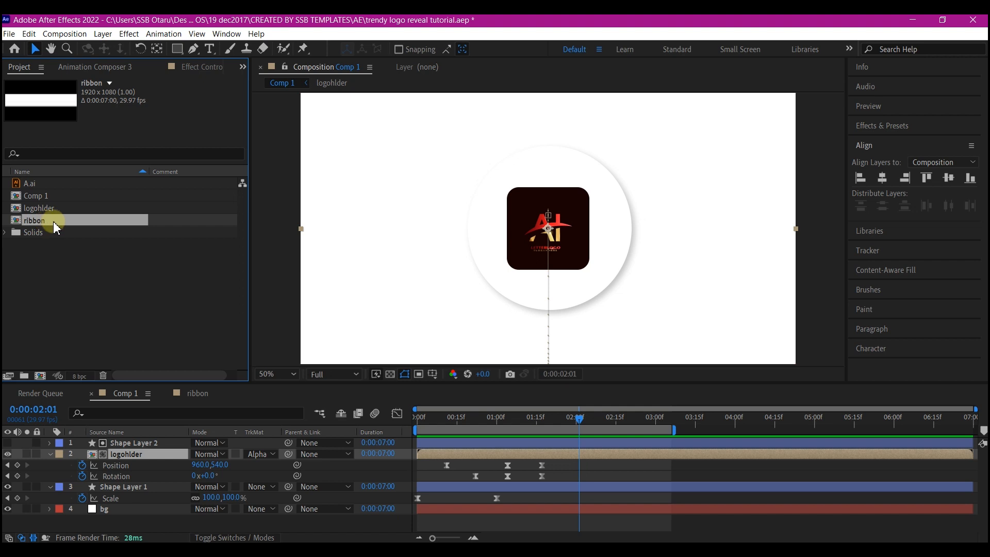
drag(46, 222, 138, 445)
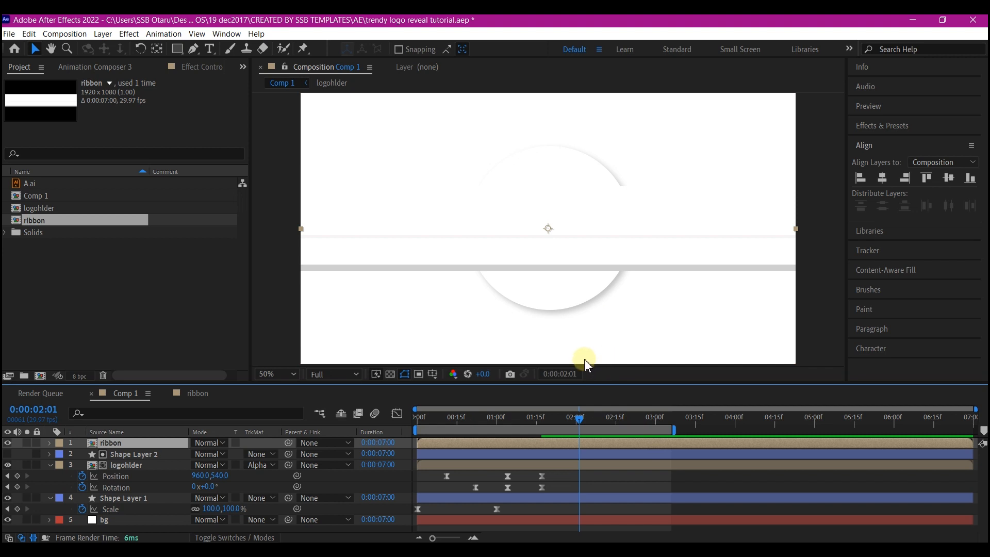
Apply the CC Sphere effect to the ribbon layer in Comp 1.
key(ctrl+space)
text(cc)
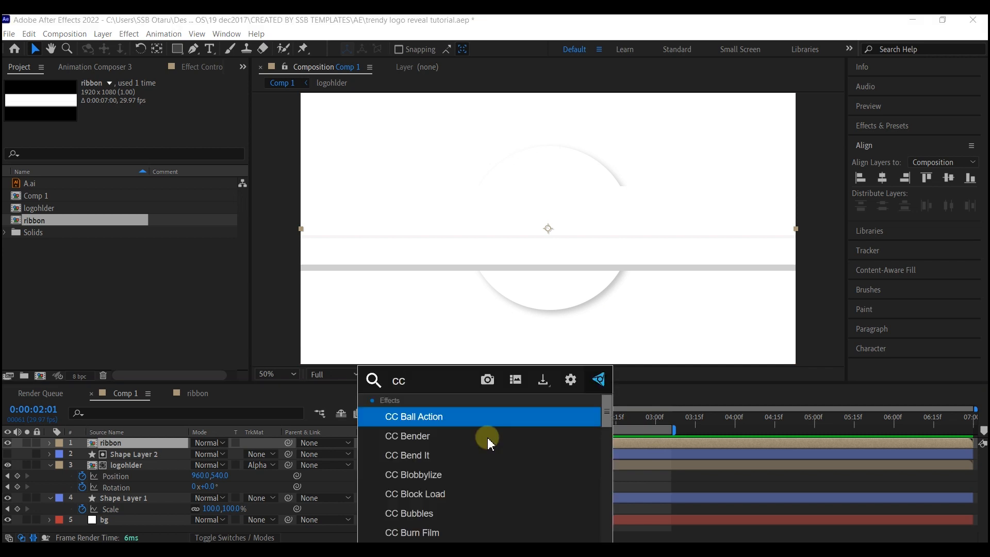
text( spl)
key(BackSpace)
click(422, 413)
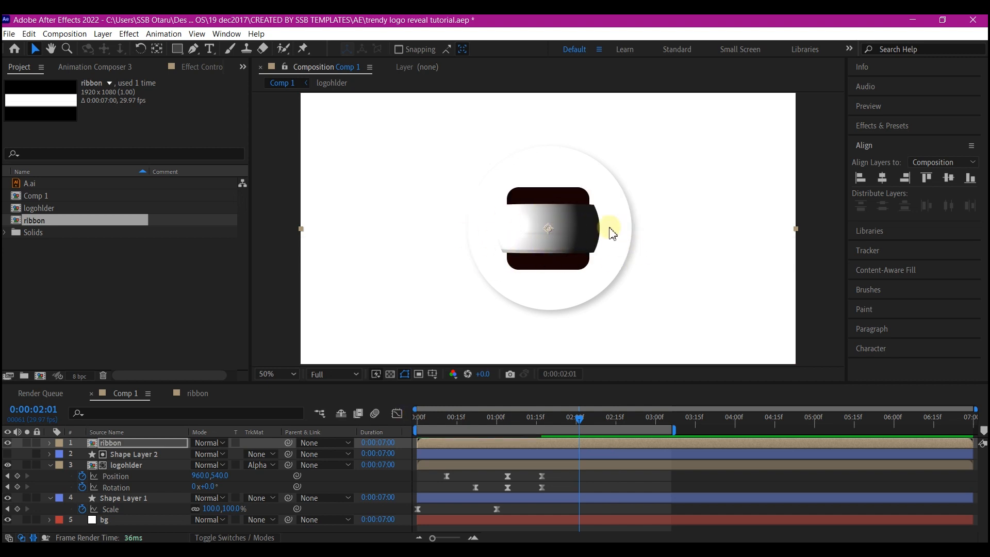
Set the ribbon layer's CC Sphere Radius to 327 so that the band spans the white circle.
click(243, 67)
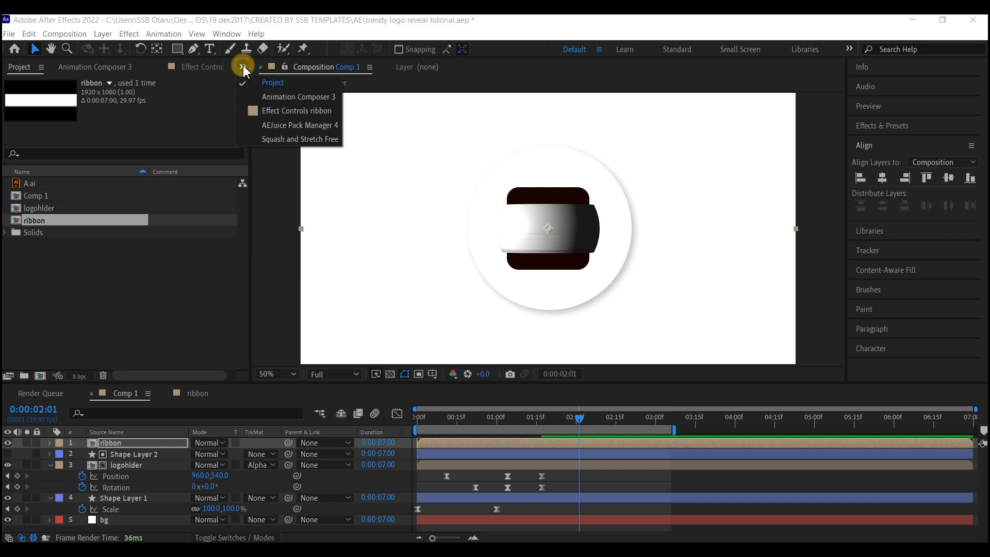
click(281, 109)
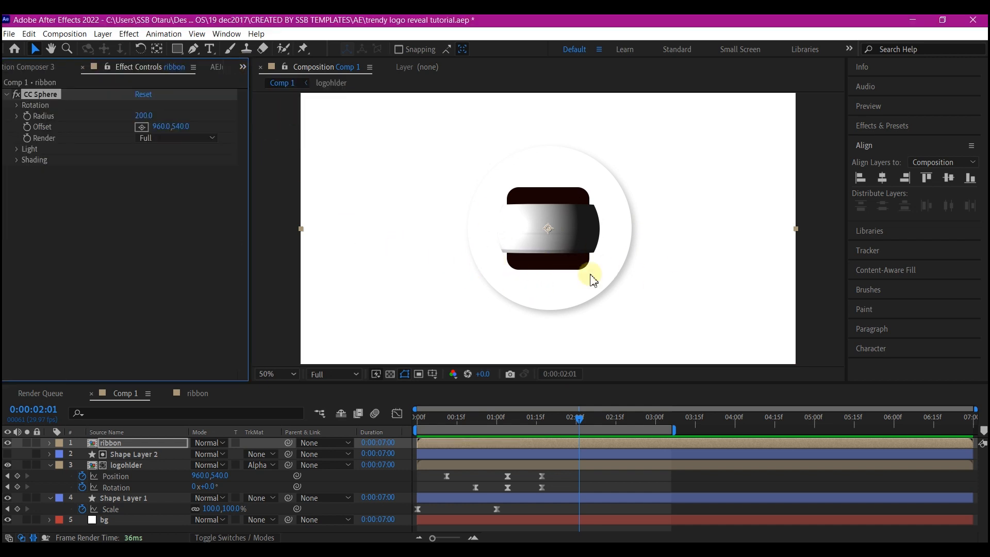
click(144, 116)
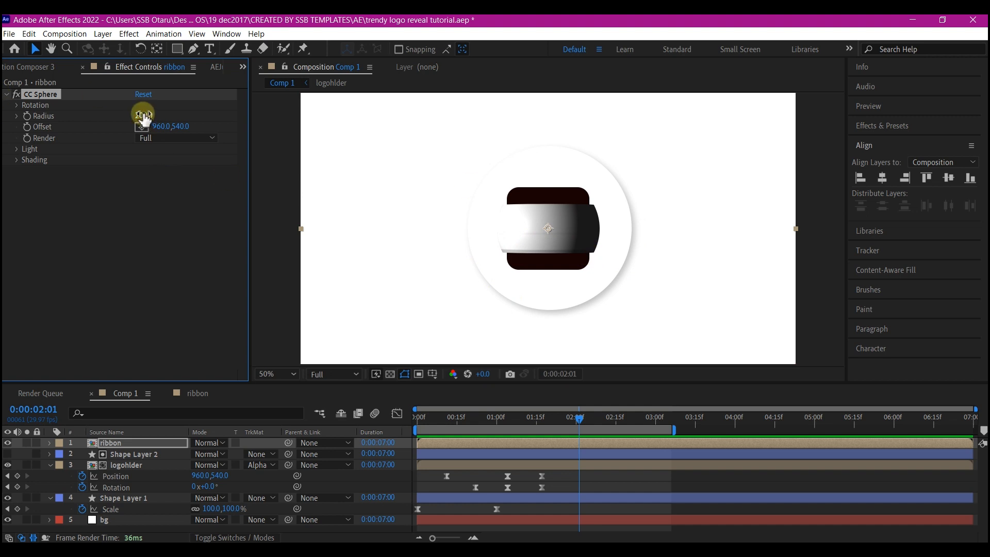
drag(143, 113, 213, 104)
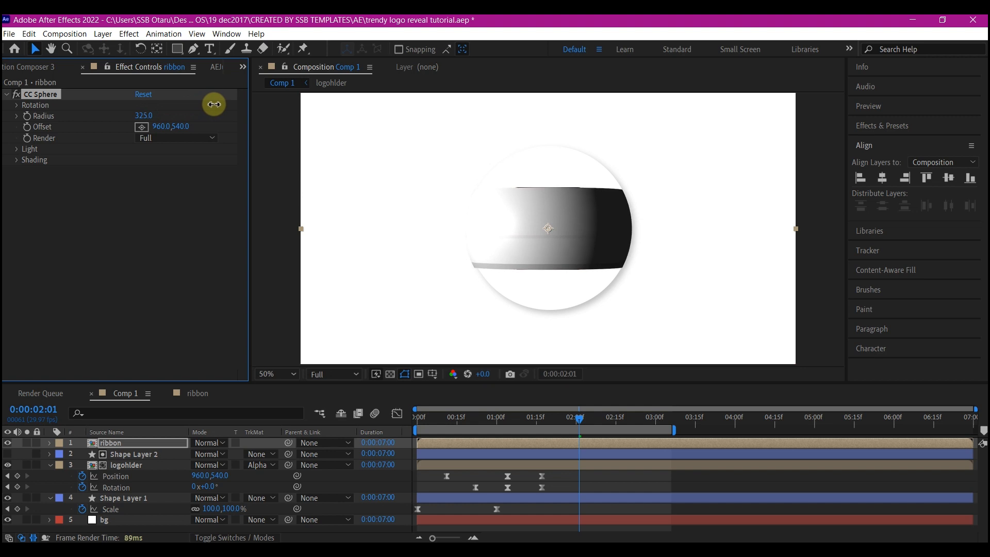
drag(214, 104, 234, 122)
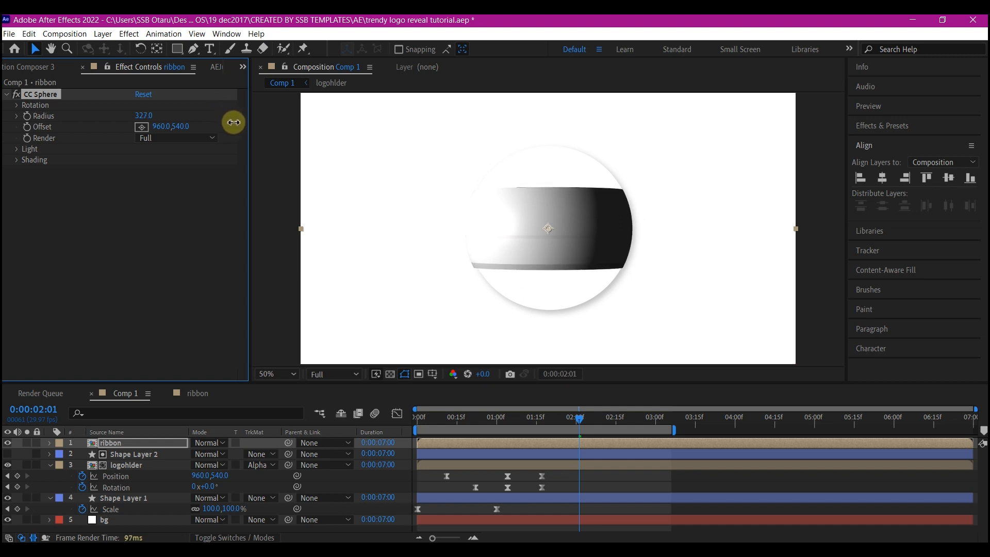
click(119, 181)
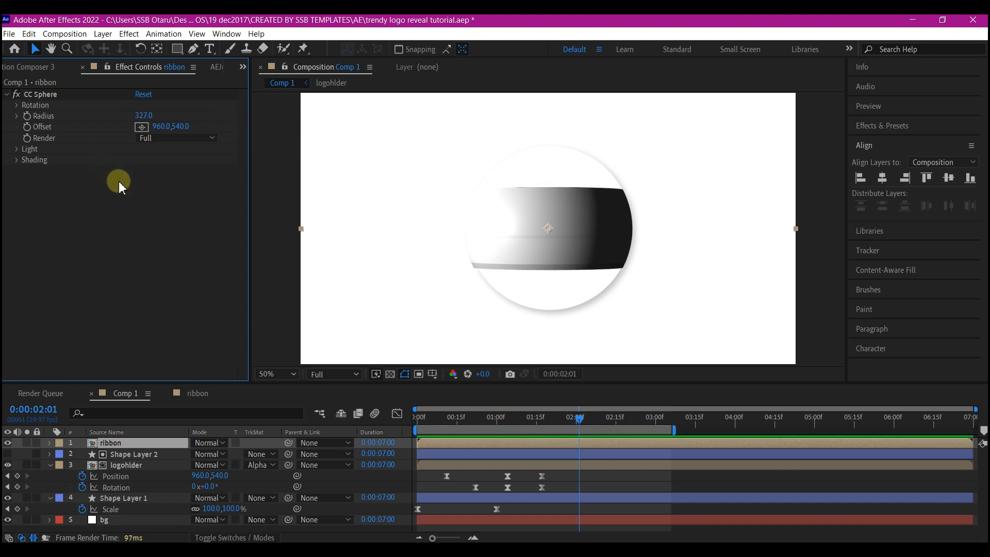
Set the Ambient shading of the ribbon's CC Sphere effect to 80.
click(17, 161)
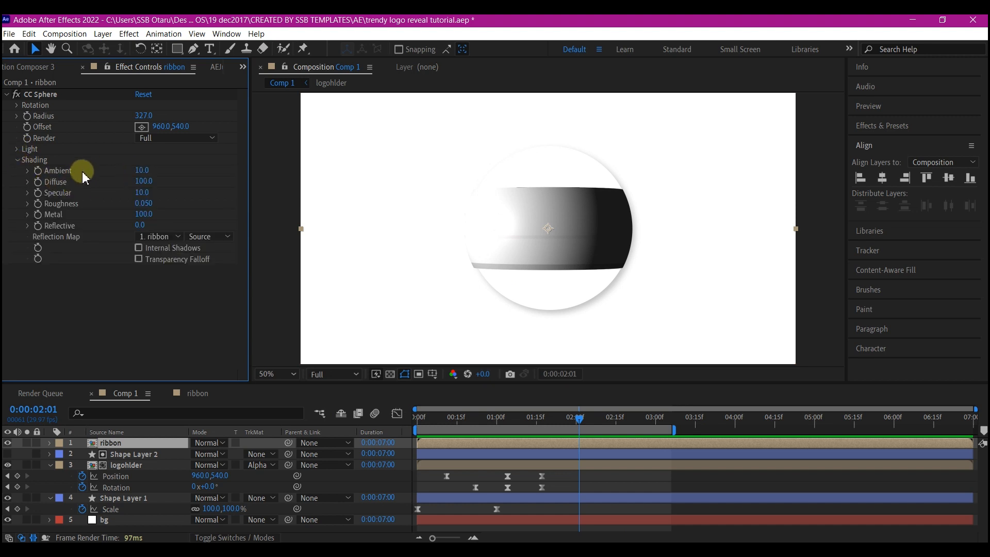
click(141, 172)
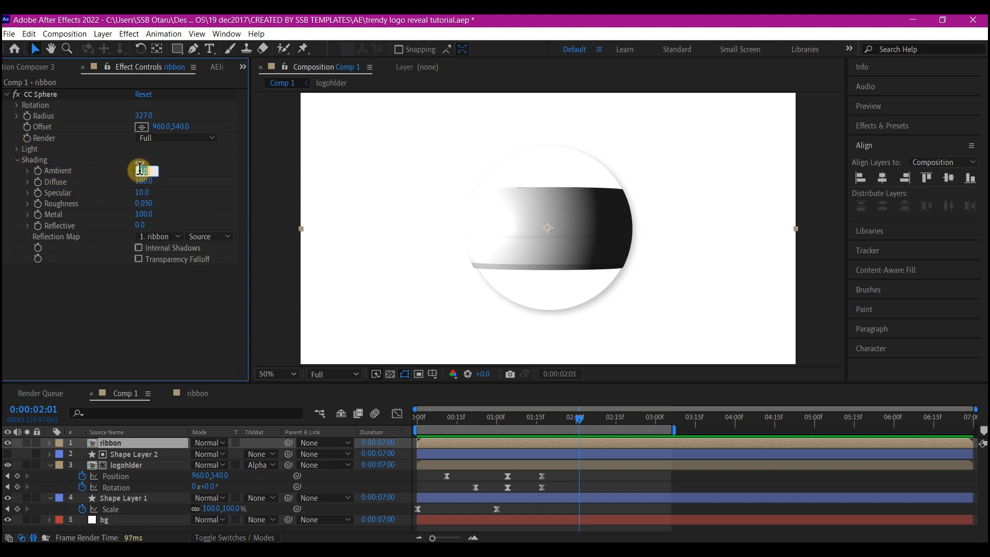
key(Return)
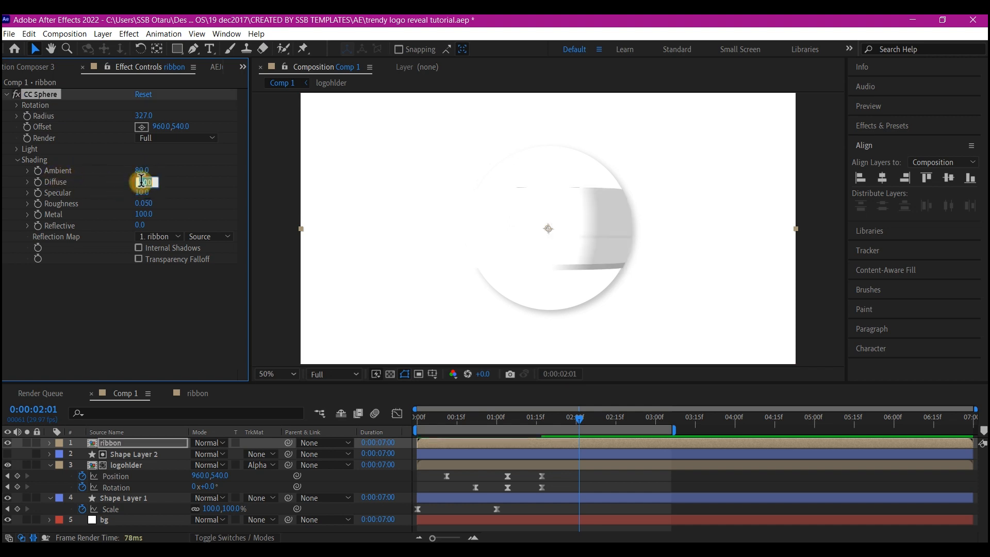
Set the ribbon's CC Sphere Diffuse shading to 19 and Specular to 1.
text(19)
key(Return)
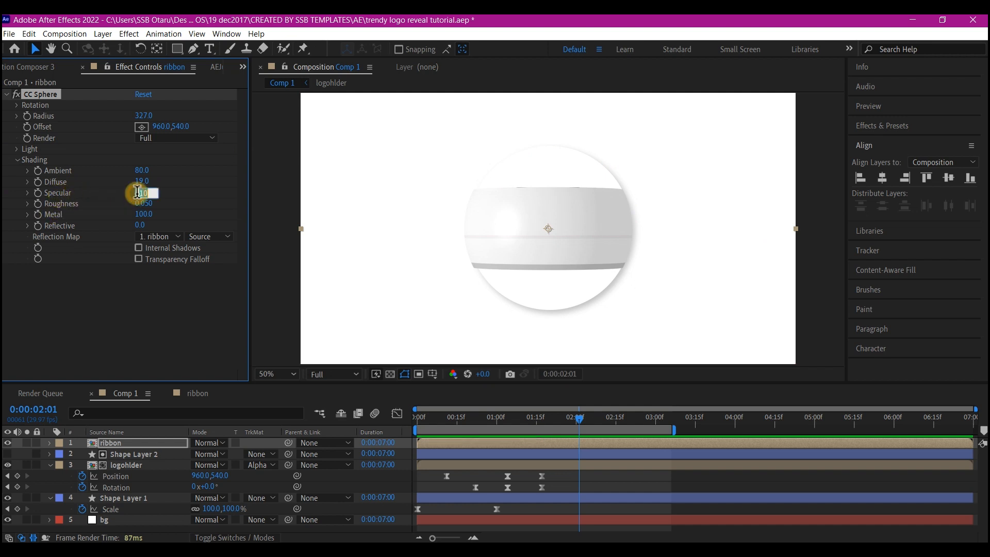
drag(137, 193, 136, 193)
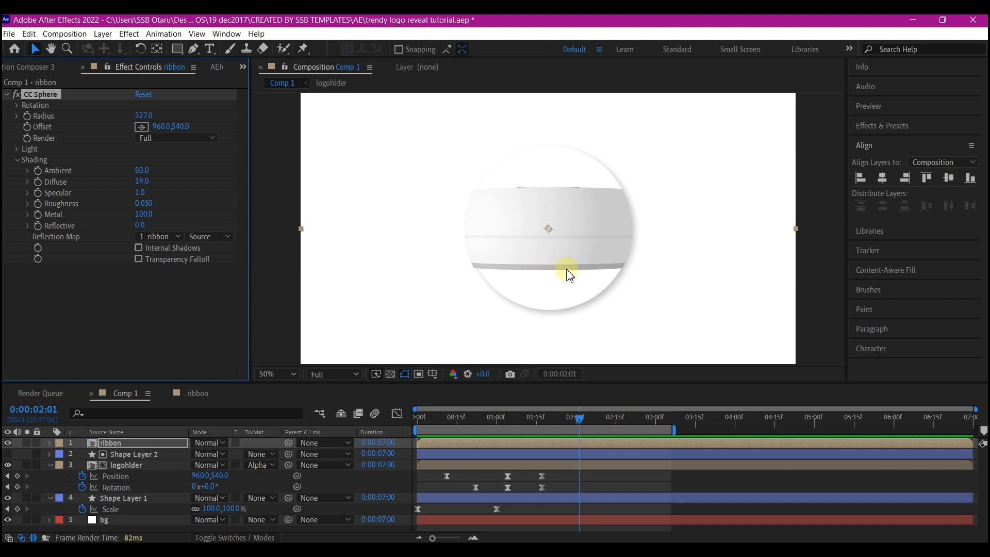
In the ribbon composition, lower the opacity of the grey strip along the band's lower edge until it is invisible, and return to Comp 1.
double_click(526, 441)
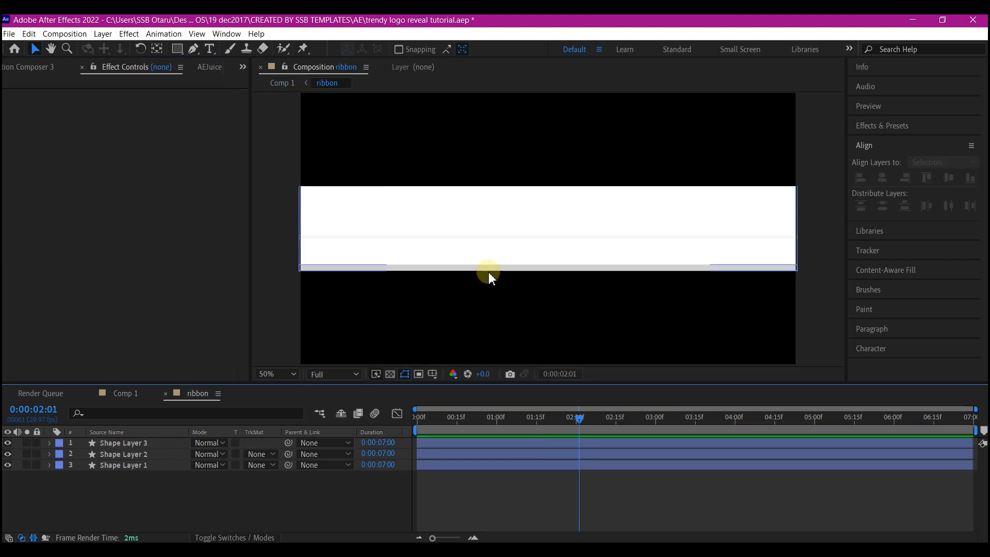
click(493, 269)
key(t)
drag(198, 465, 6, 258)
click(122, 393)
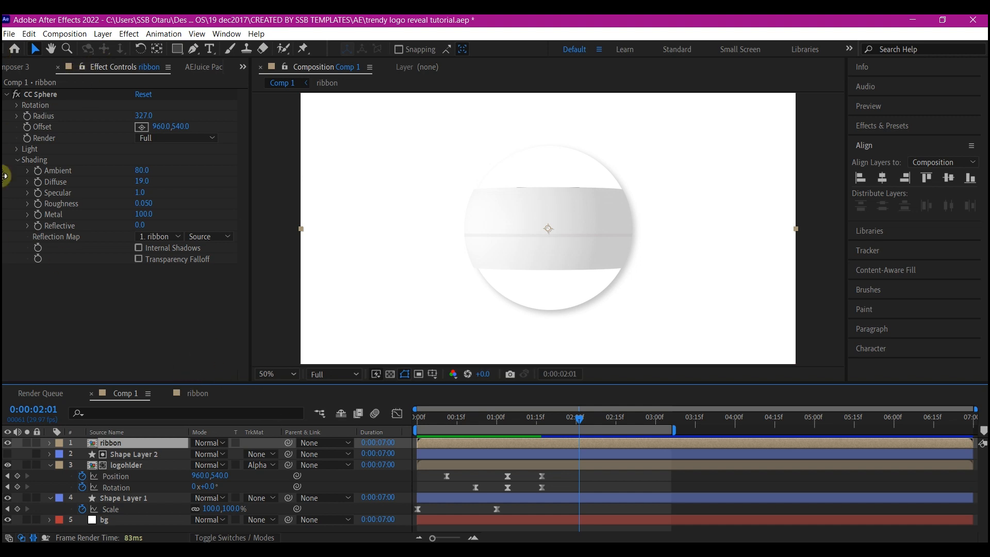
Keyframe the ribbon's CC Sphere Rotation X at 90° at 0:00:01:24 and at -90° at 0:00:00:24.
click(17, 106)
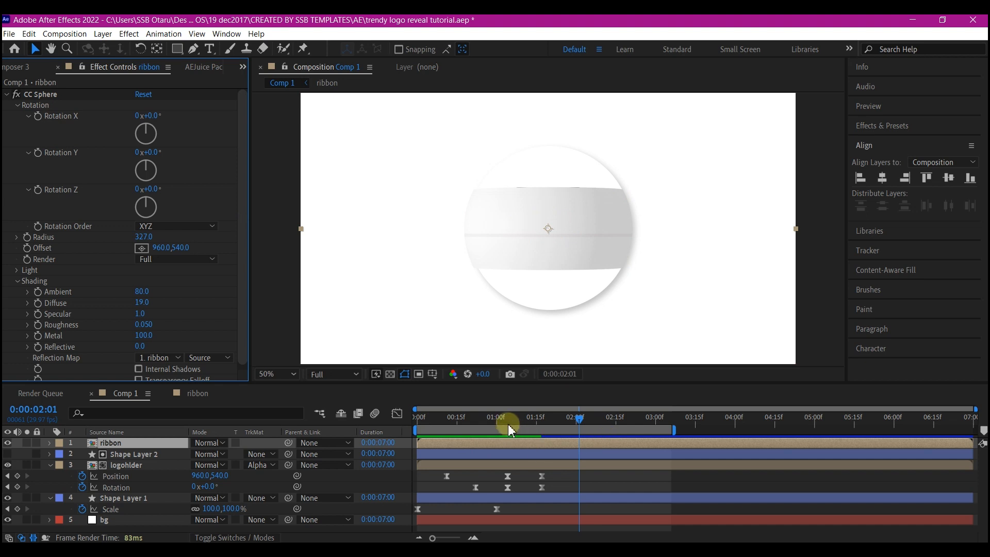
drag(436, 417, 558, 449)
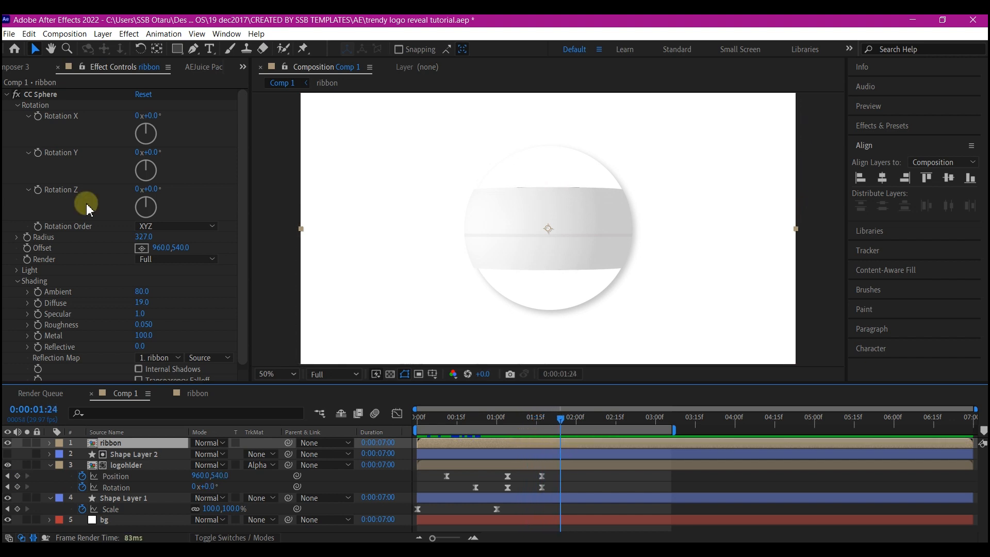
click(37, 117)
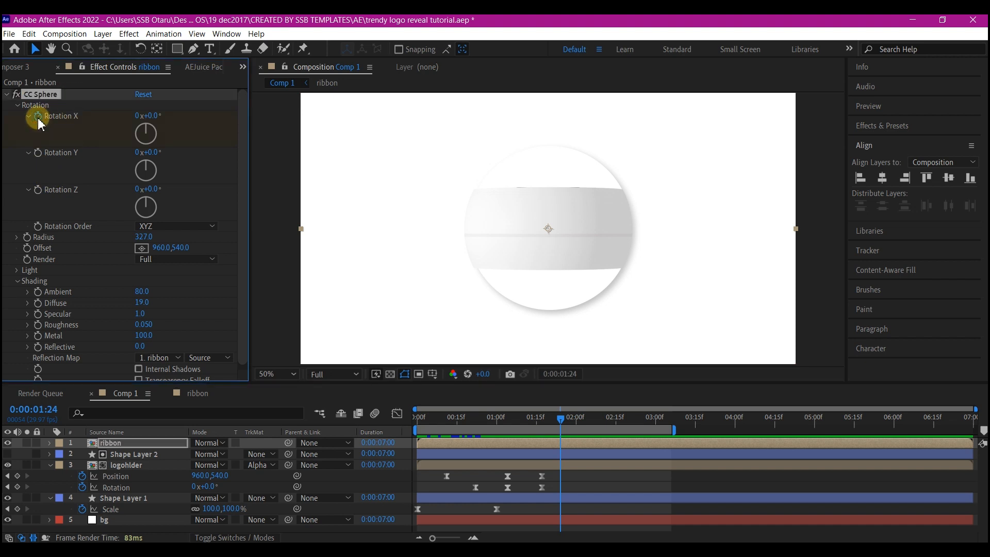
drag(153, 116, 123, 150)
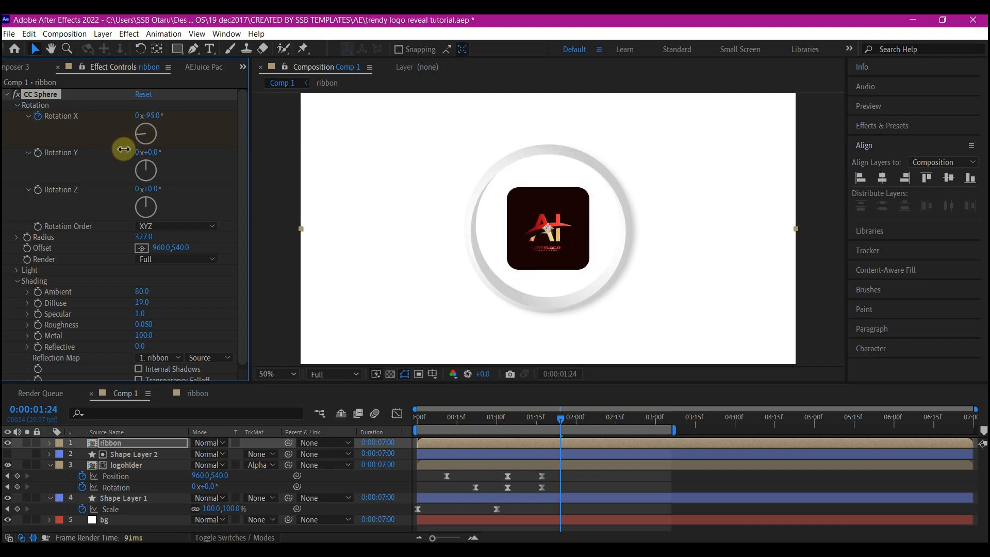
drag(124, 148, 124, 149)
click(153, 116)
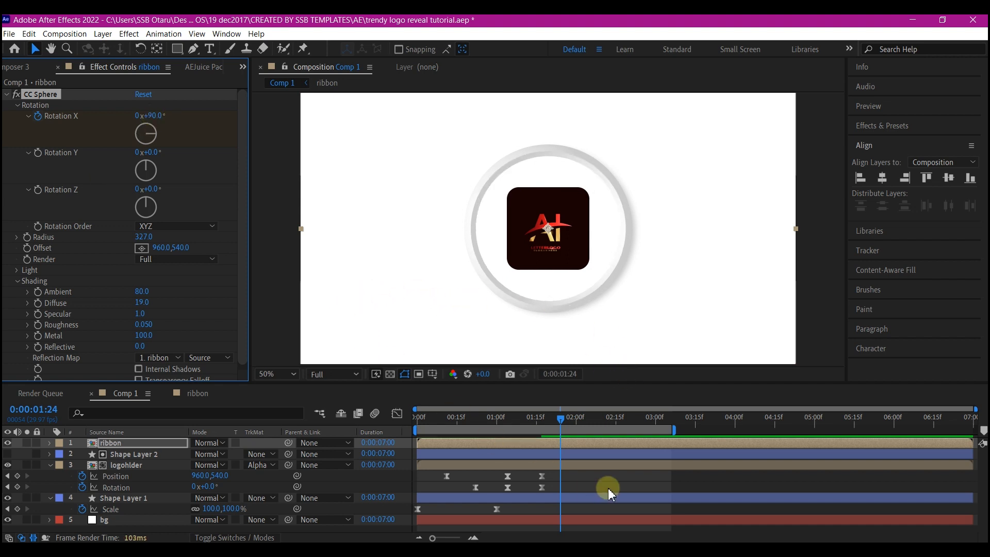
drag(560, 416, 485, 427)
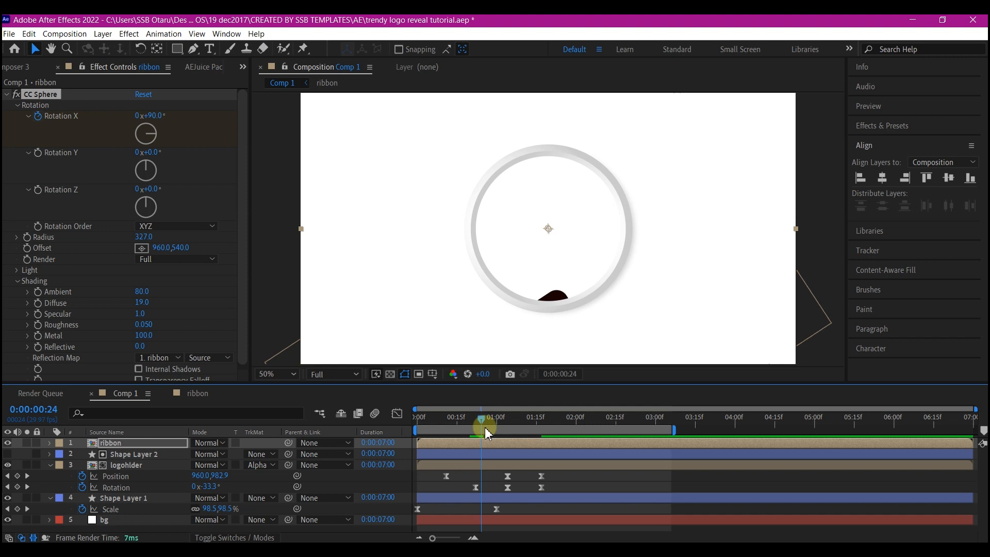
click(155, 117)
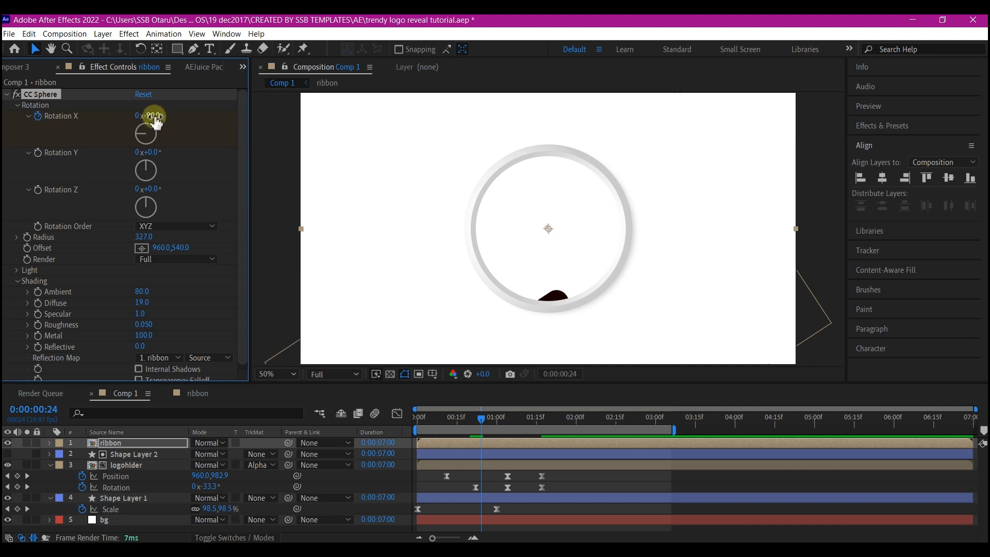
Apply Easy Ease to both Rotation X keyframes of the ribbon layer.
key(u)
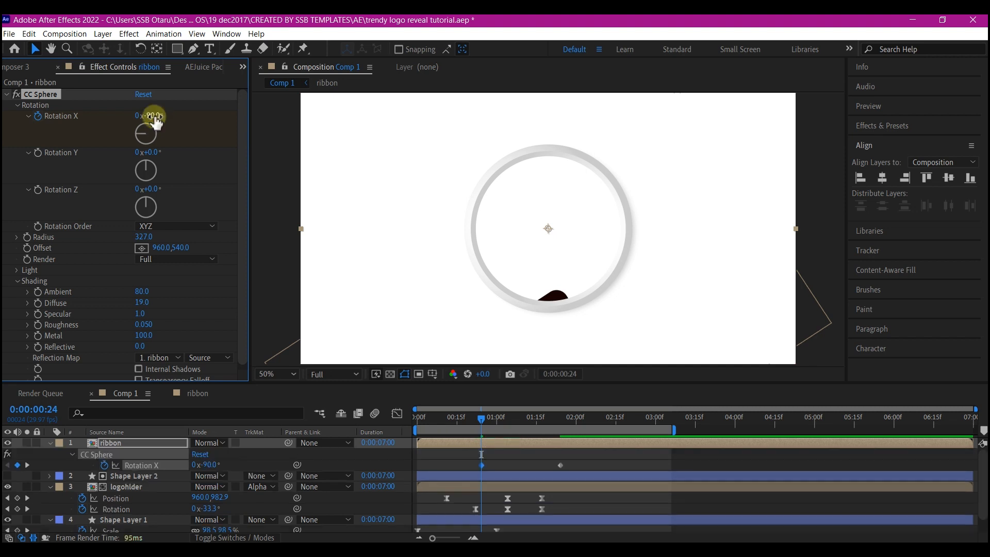
drag(582, 460, 442, 472)
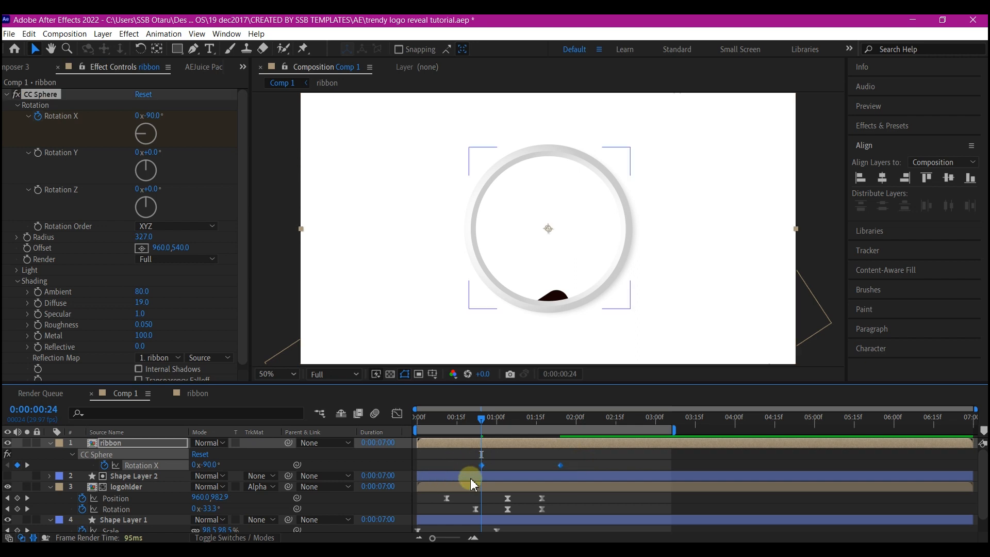
key(F9)
click(582, 461)
Reshape the Rotation X speed graph so the ribbon turns fast at the start and slows gradually into the ending keyframe.
click(560, 466)
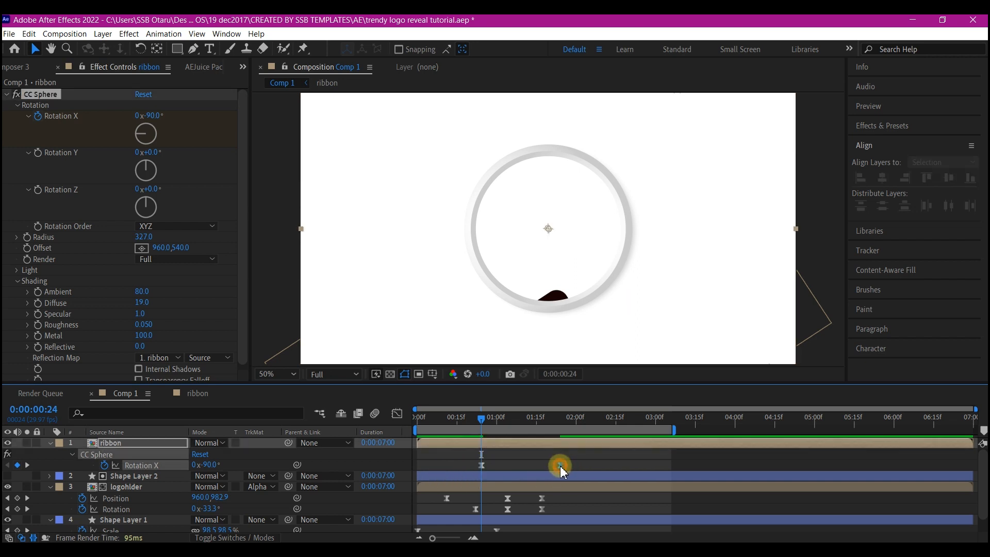
click(397, 414)
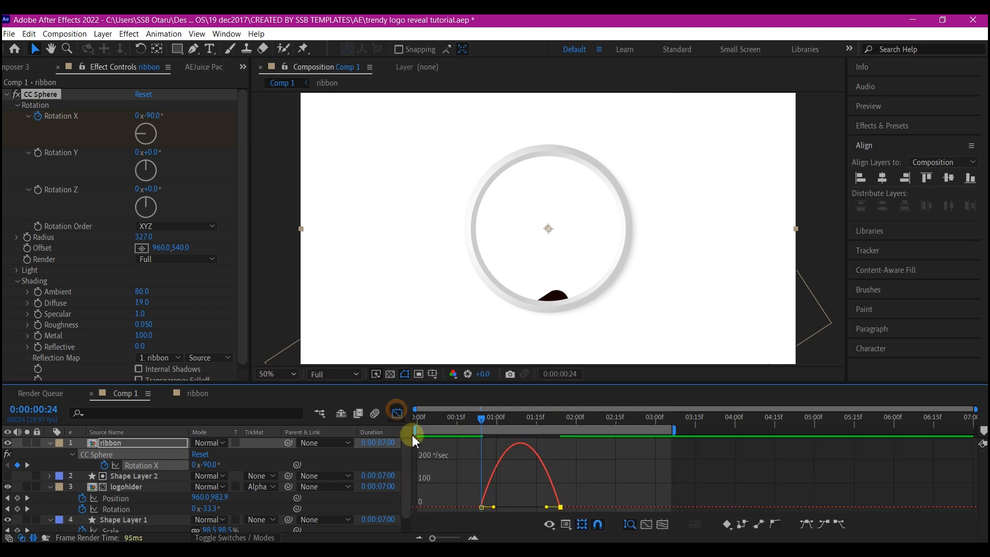
drag(546, 507, 511, 514)
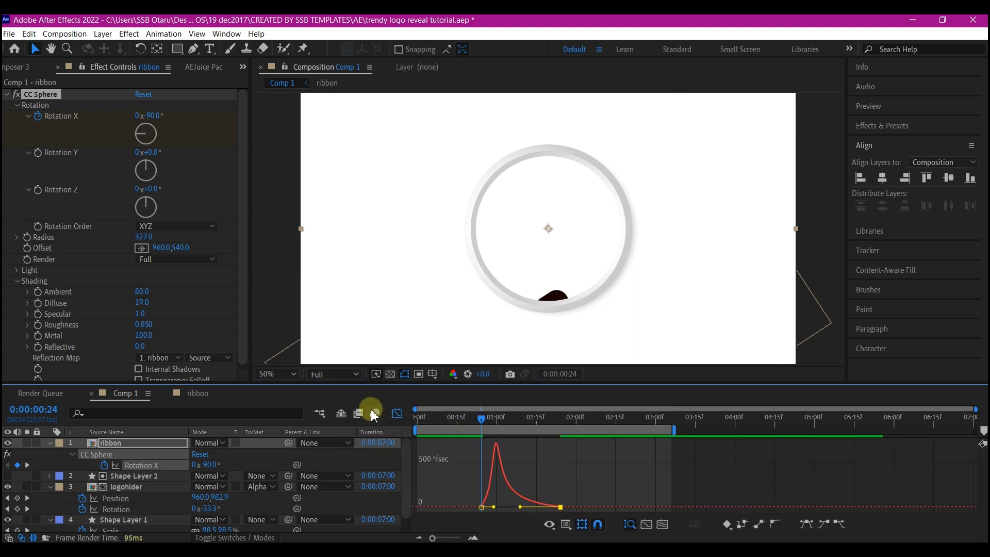
click(398, 415)
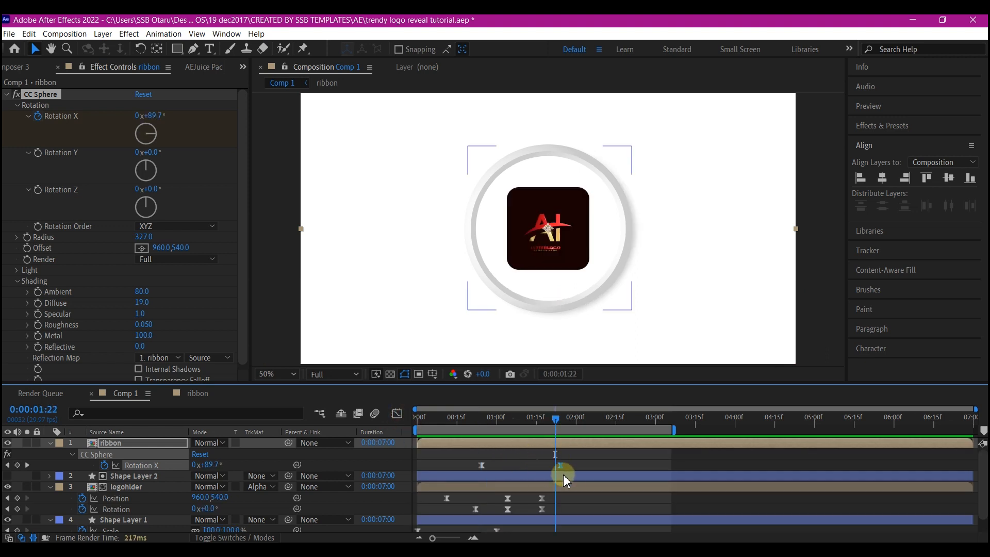
Check the ribbon's turn and move its ending Rotation X keyframe to 0:00:02:26.
click(498, 419)
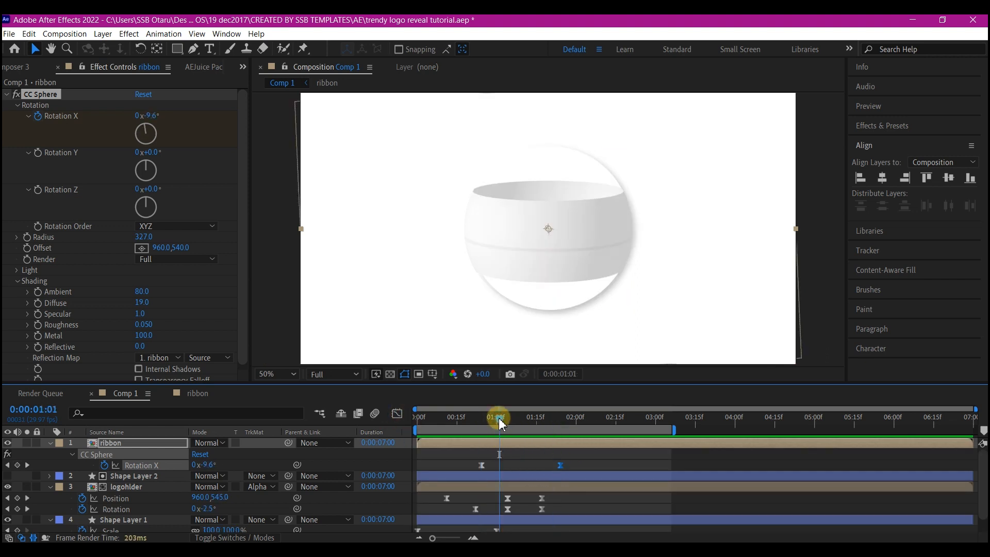
drag(500, 422, 646, 425)
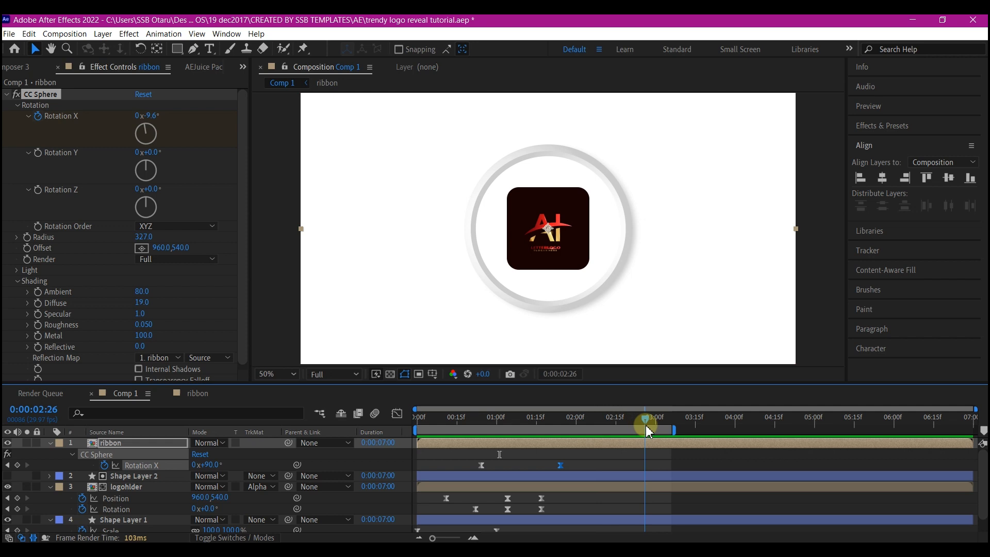
click(560, 465)
drag(561, 466, 647, 473)
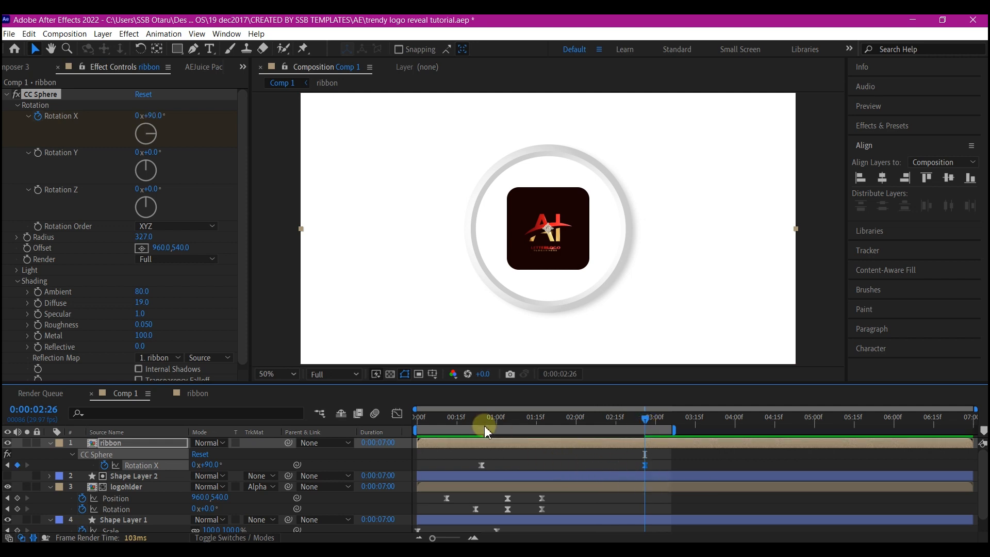
Preview the animation from the start and shift both Rotation X keyframes about seven frames earlier.
drag(464, 418, 407, 433)
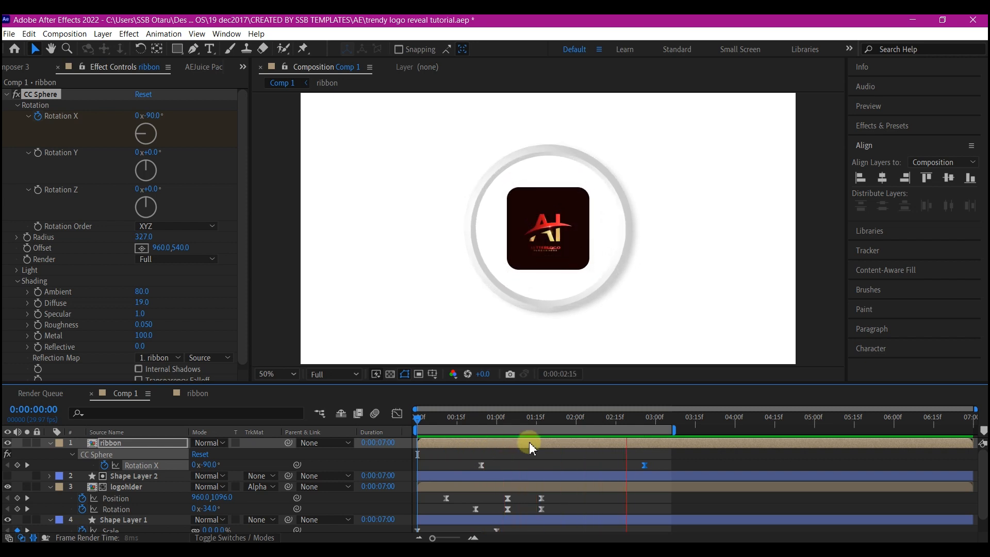
key(space)
drag(655, 459, 463, 466)
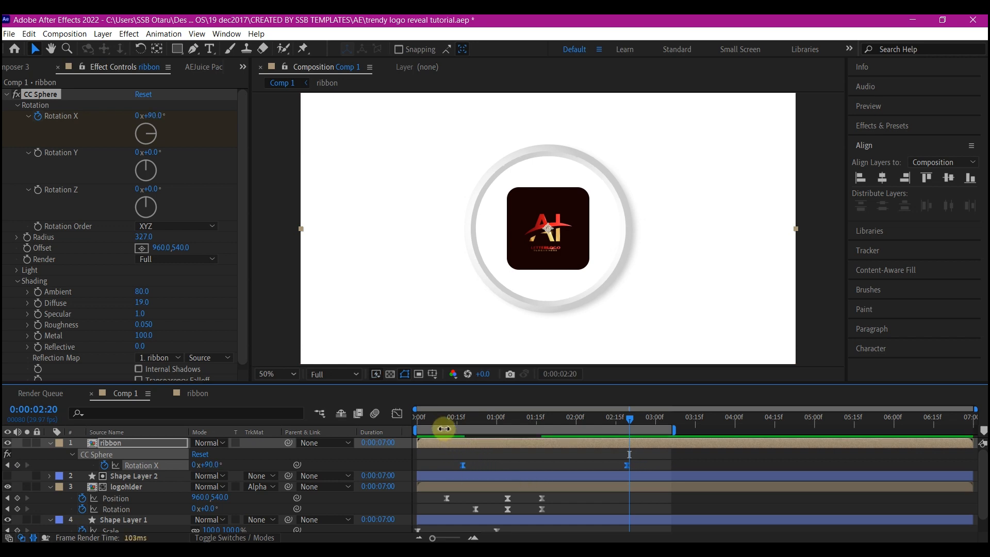
Replay the animation and shift both Rotation X keyframes about three frames later.
drag(444, 428, 413, 460)
key(space)
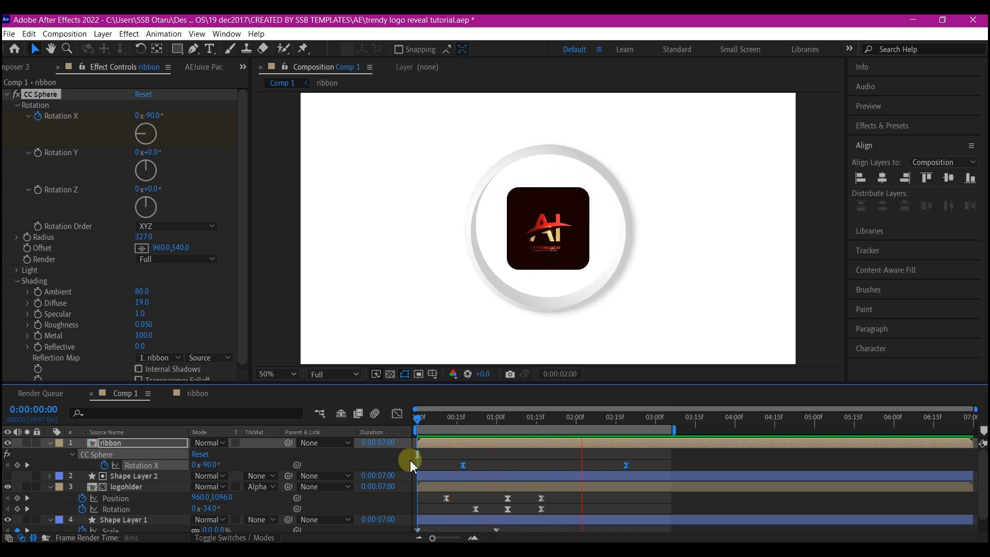
key(space)
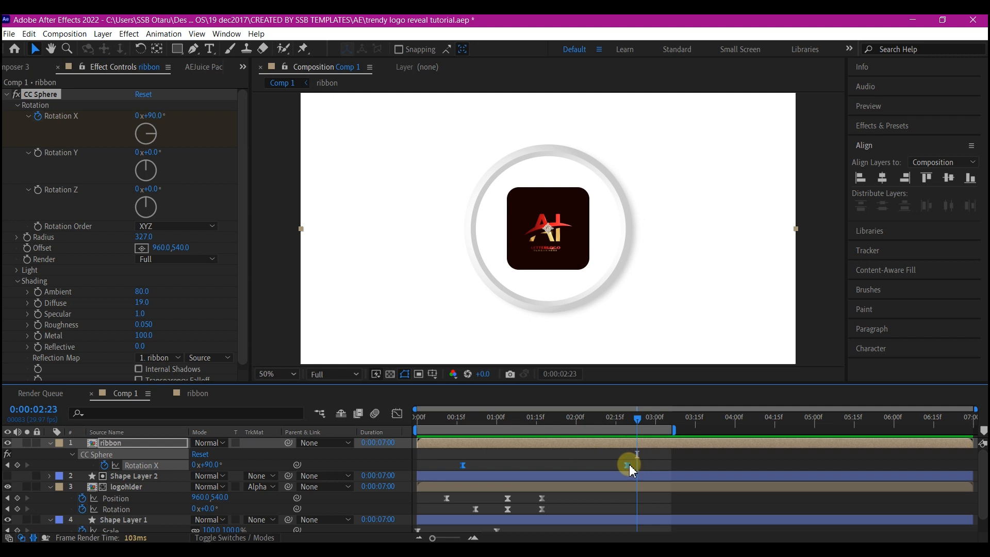
drag(628, 464, 635, 465)
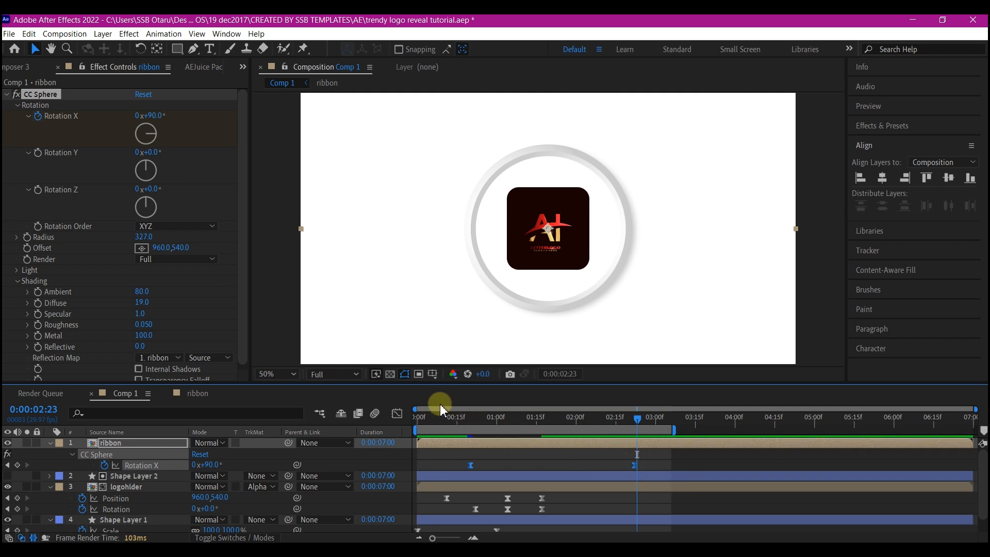
drag(449, 419, 406, 424)
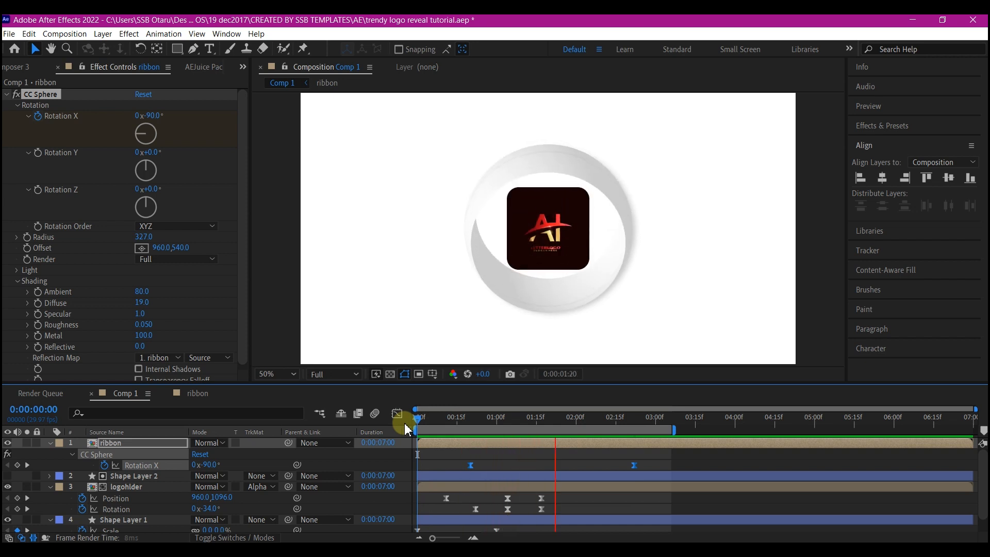
Fade in the ribbon layer with Opacity keyframes of 0% at 0:00:00:18 and 100% at 0:00:00:28.
click(562, 445)
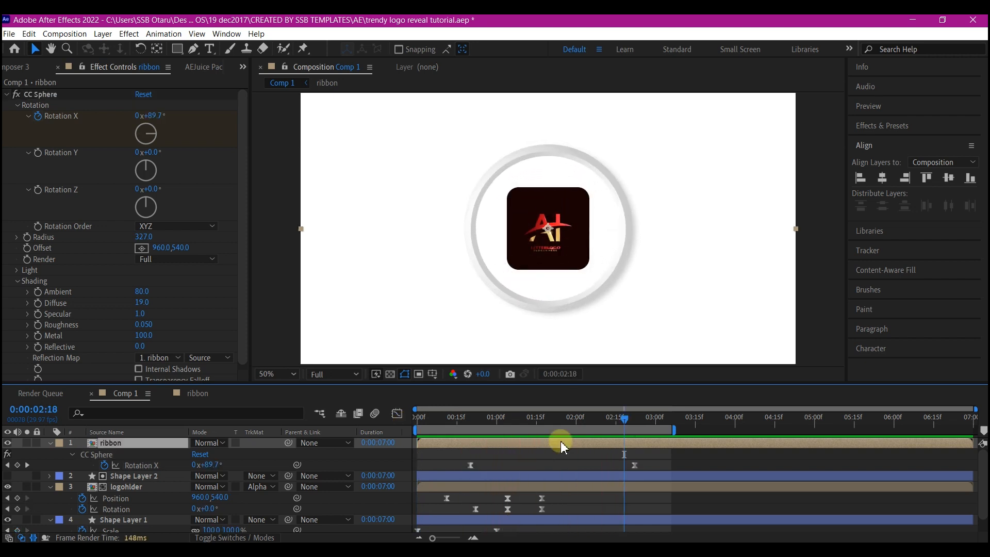
key(shift+t)
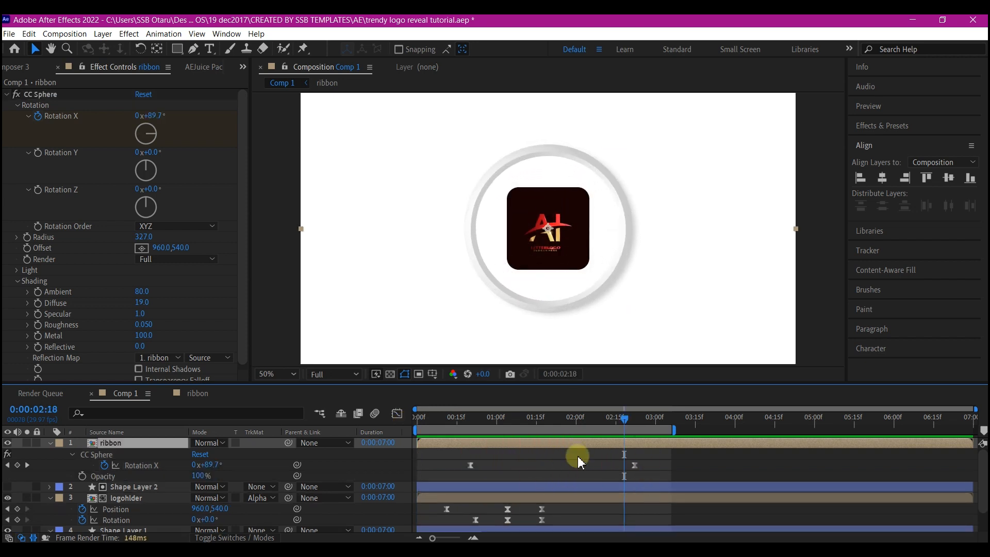
drag(466, 419, 492, 424)
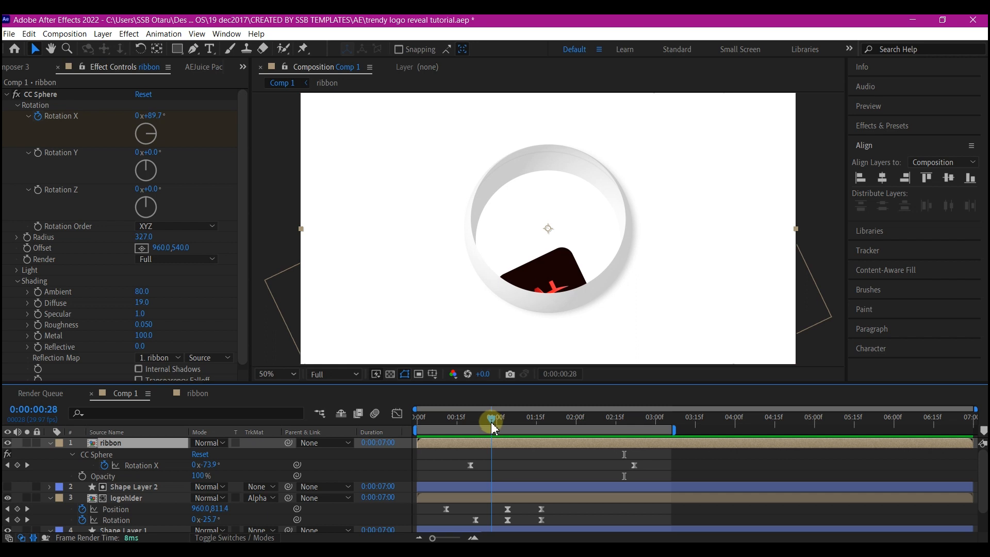
click(82, 475)
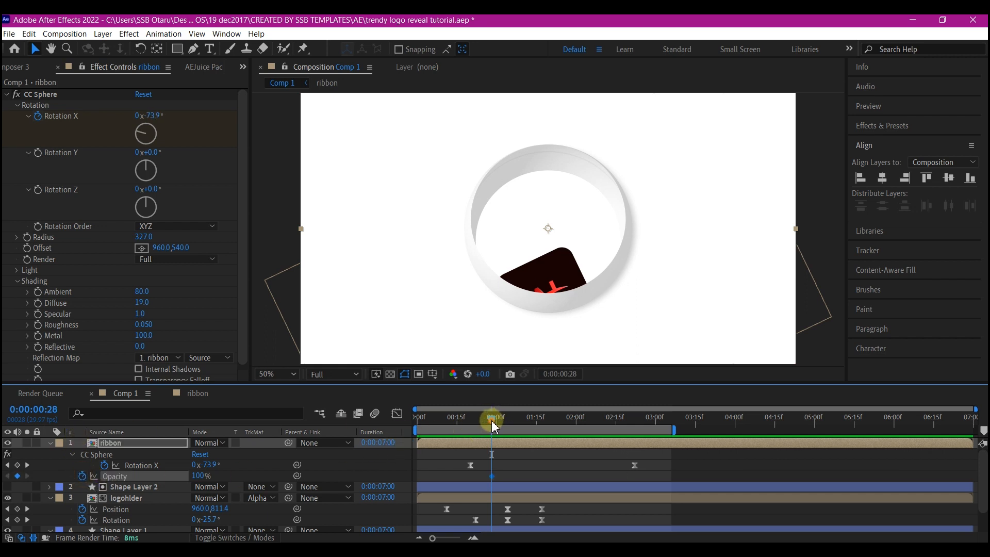
drag(492, 424, 469, 426)
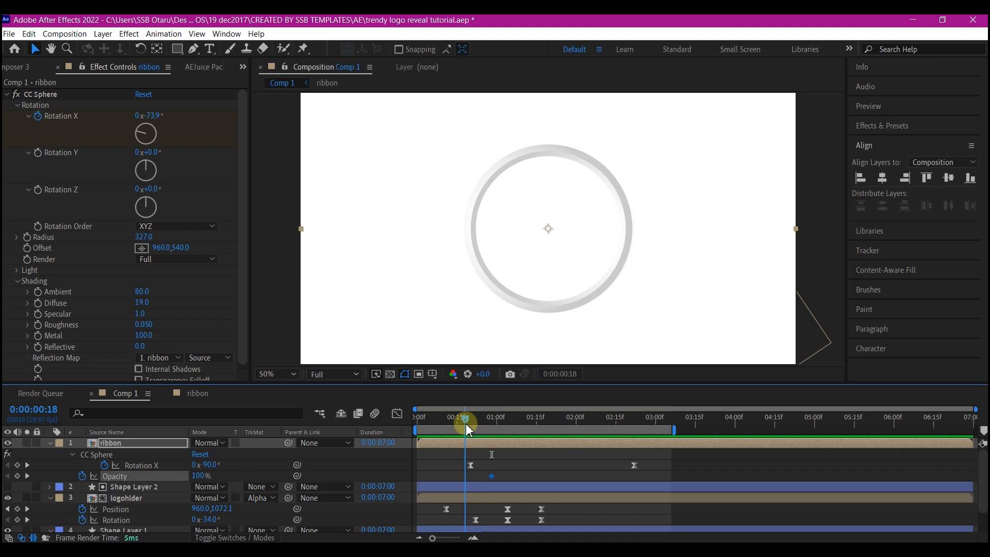
drag(196, 474, 98, 483)
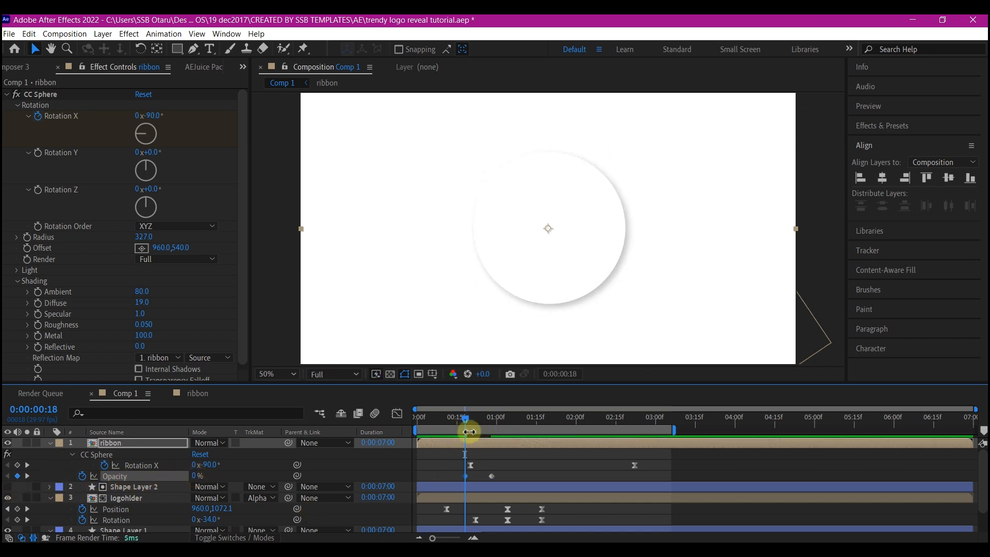
Copy the ribbon's 100% Opacity keyframe to 0:00:02:05.
mouse_move(469, 426)
mouse_down()
mouse_move(563, 447)
mouse_move(590, 442)
mouse_up()
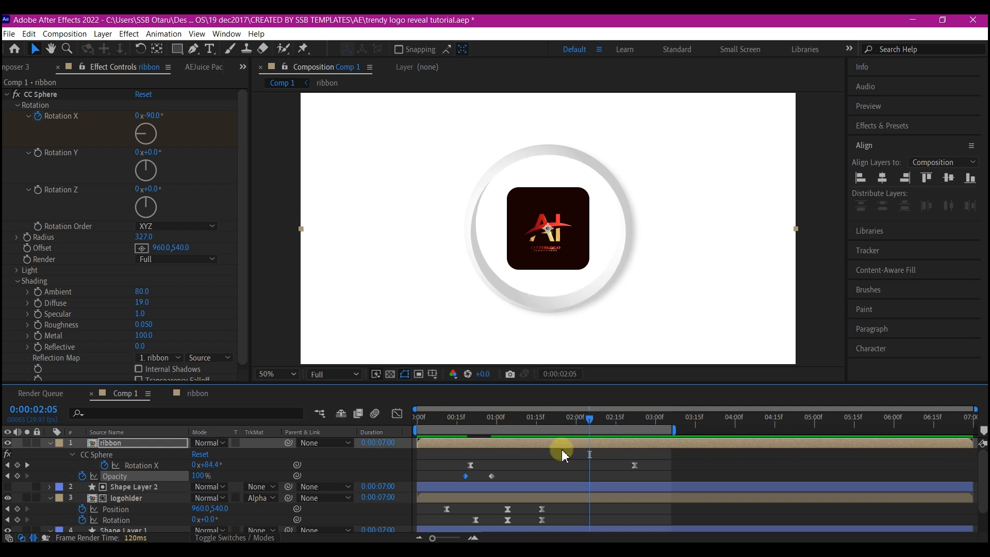
click(493, 477)
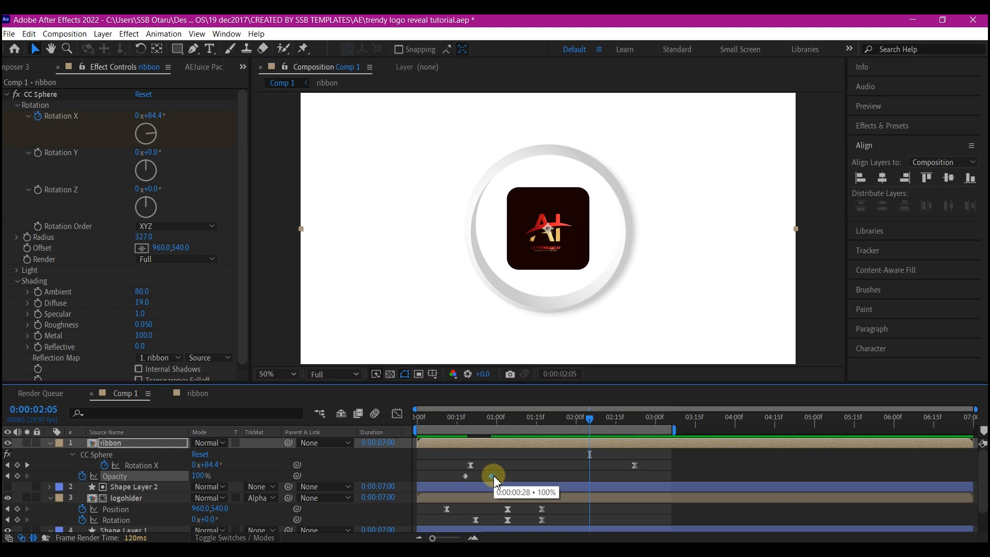
key(ctrl+c)
key(ctrl+v)
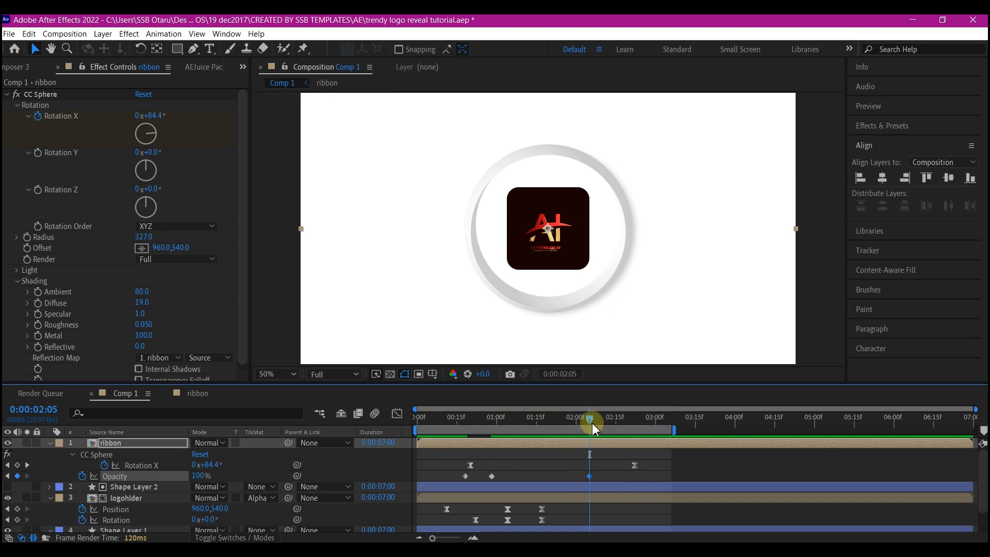
Fade out the ribbon layer with a 0% Opacity keyframe at 0:00:02:22 and preview the animation from the start.
drag(592, 421, 594, 423)
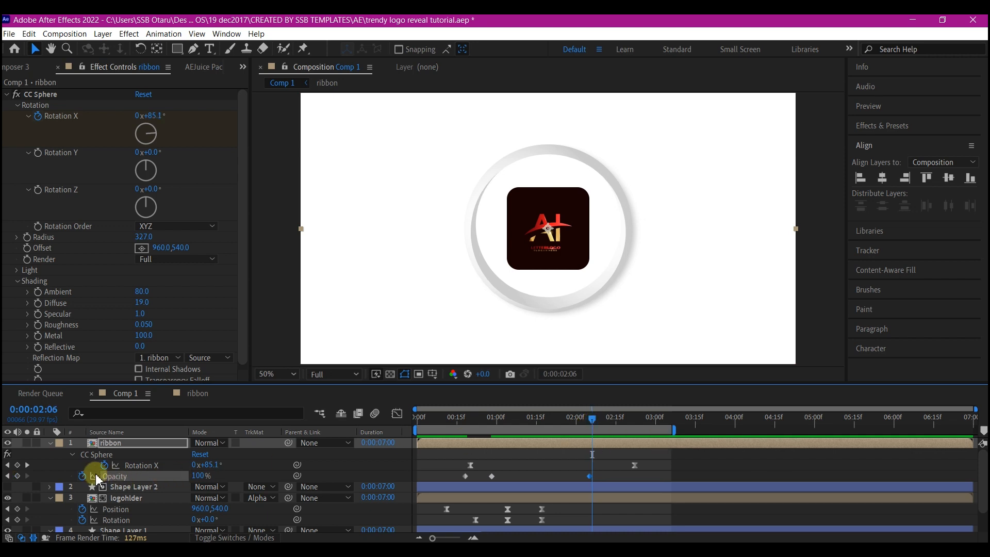
click(27, 464)
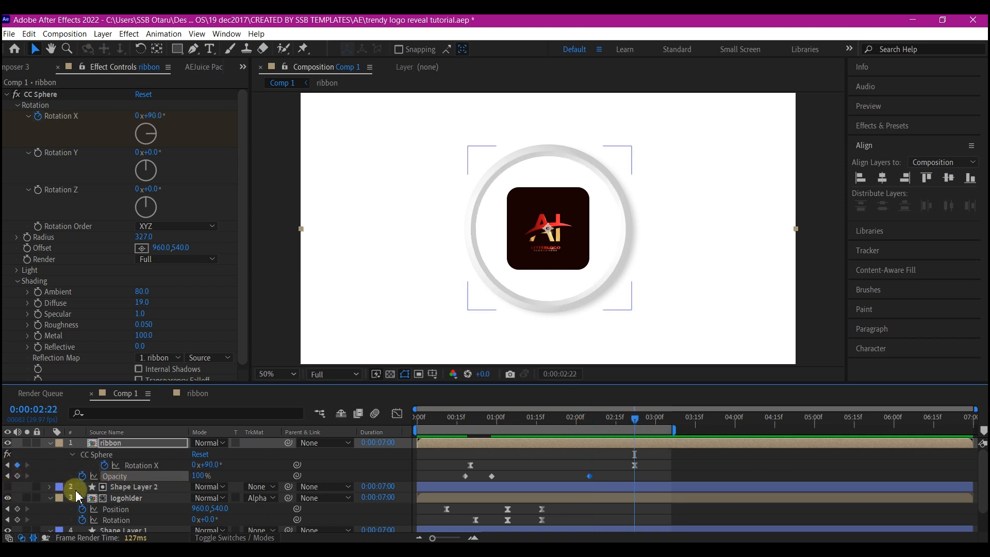
drag(198, 475, 109, 484)
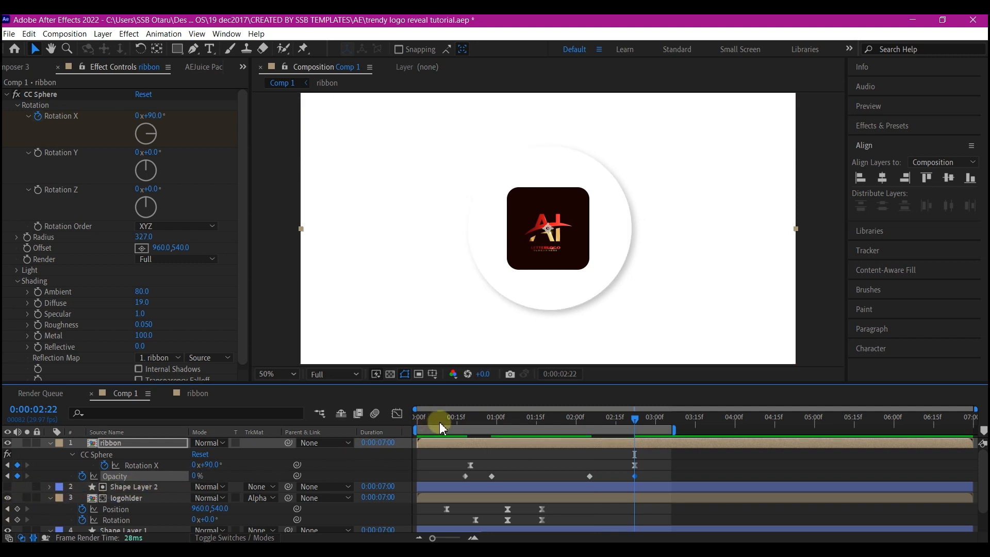
drag(440, 421, 392, 432)
key(space)
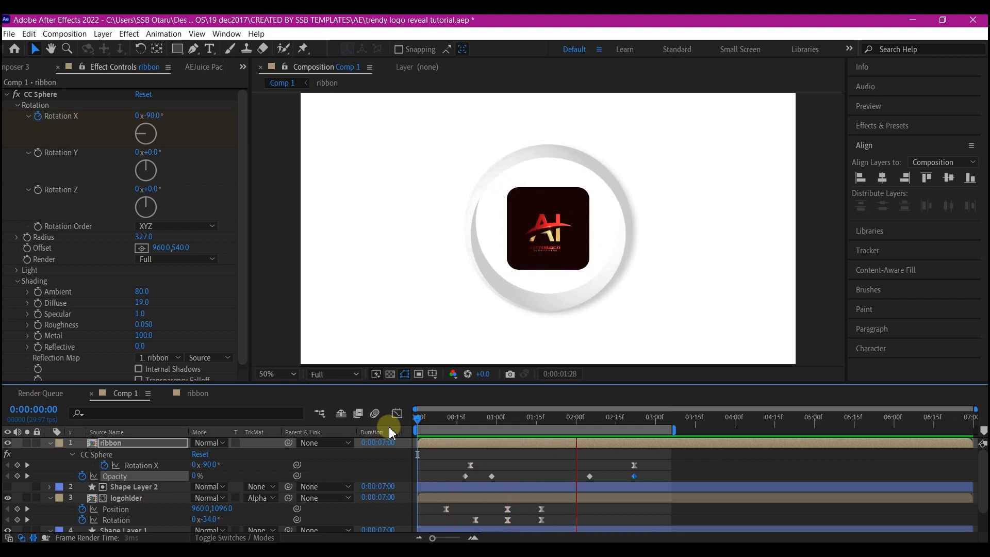
key(space)
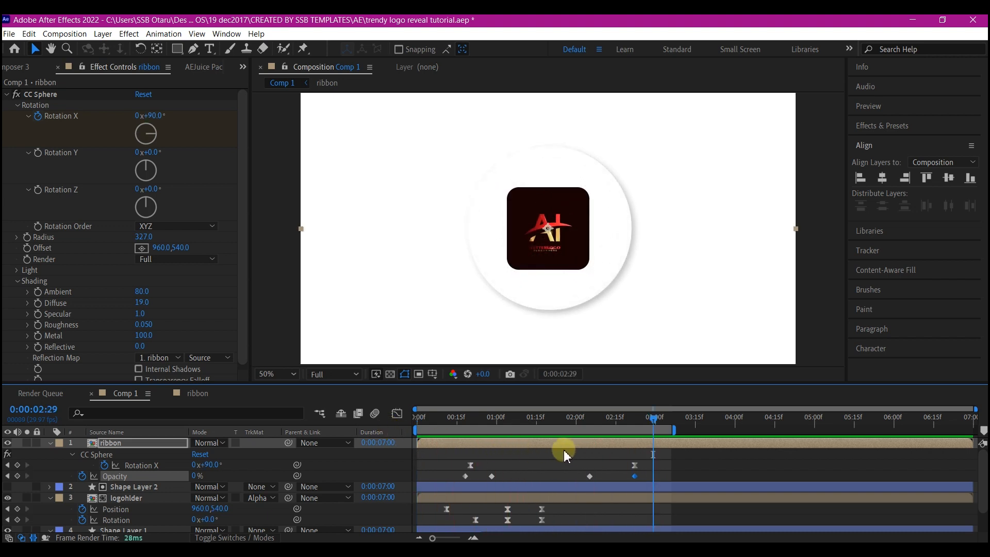
Shift the ribbon's first three Opacity keyframes about two to four frames earlier and replay the animation from the start.
click(589, 475)
drag(589, 477, 580, 478)
click(491, 477)
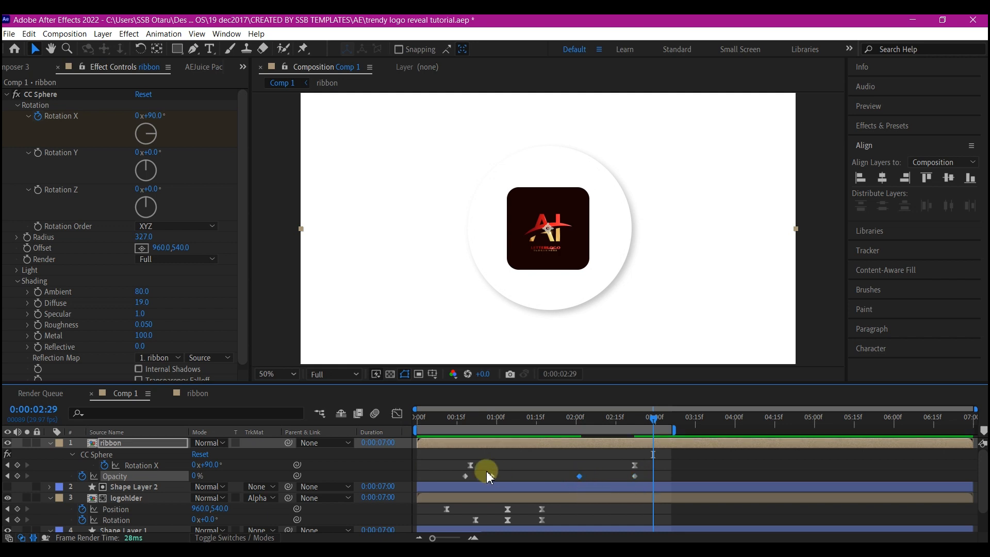
drag(491, 476, 462, 478)
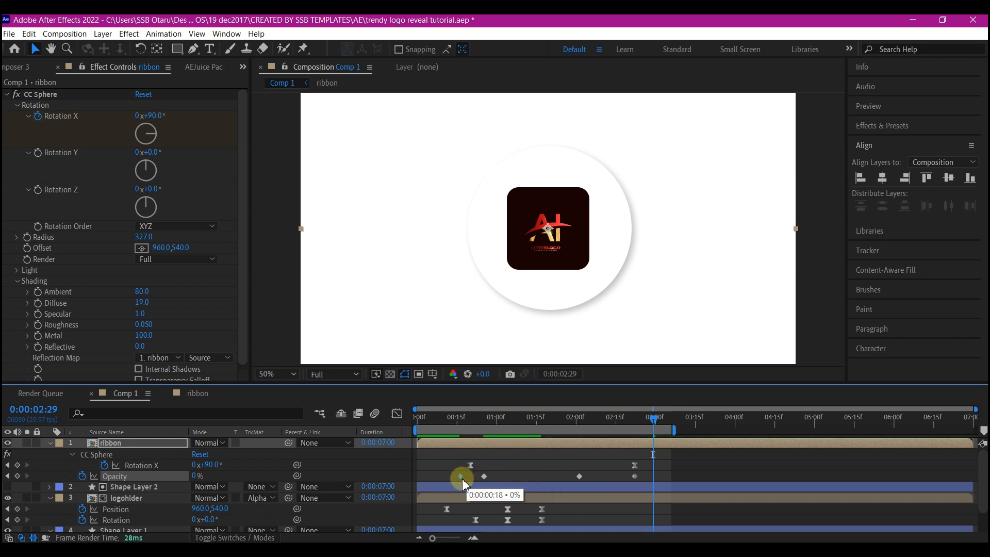
drag(438, 420, 411, 418)
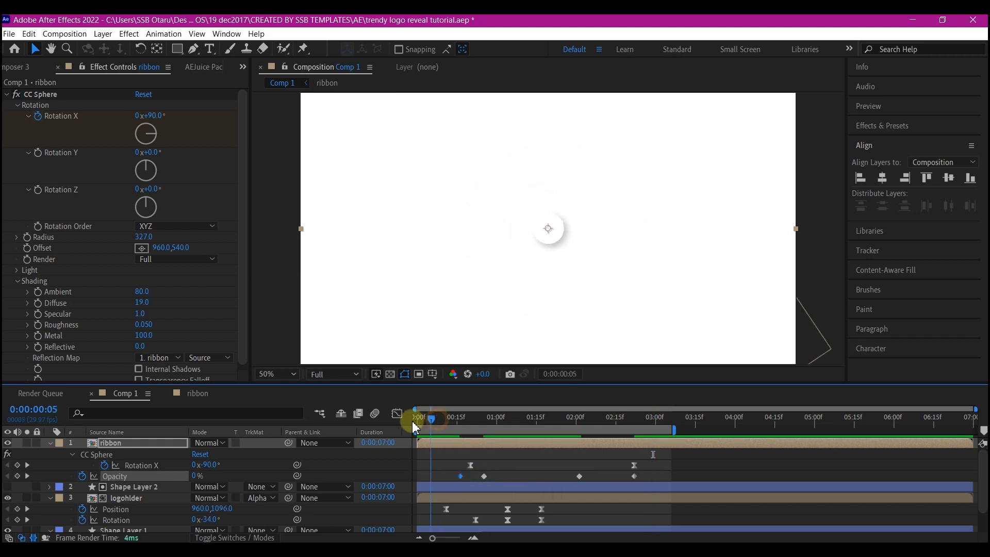
key(space)
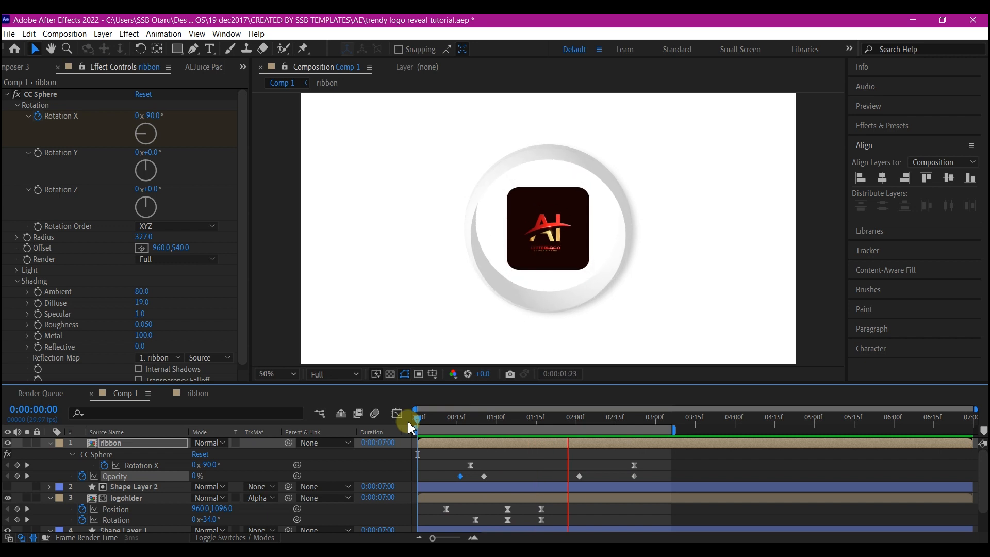
Set the ribbon's CC Sphere Render option to Outside and collapse its Shading settings.
drag(410, 425, 525, 463)
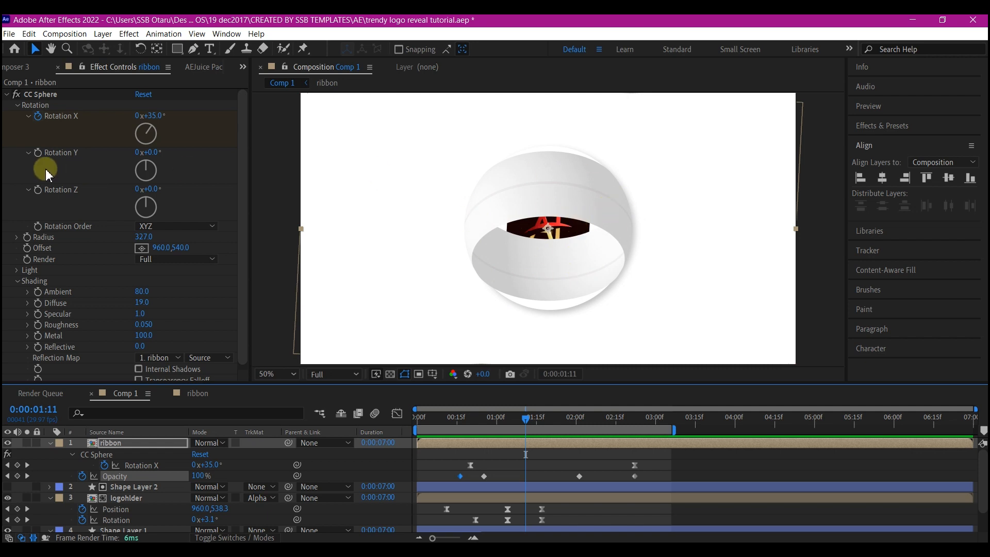
scroll(89, 262, down, 1)
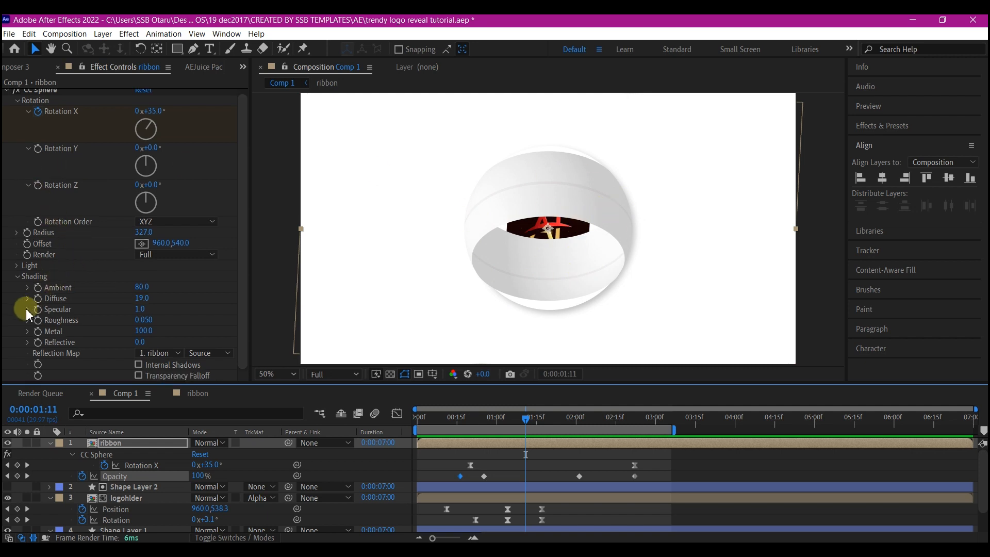
click(20, 278)
click(19, 276)
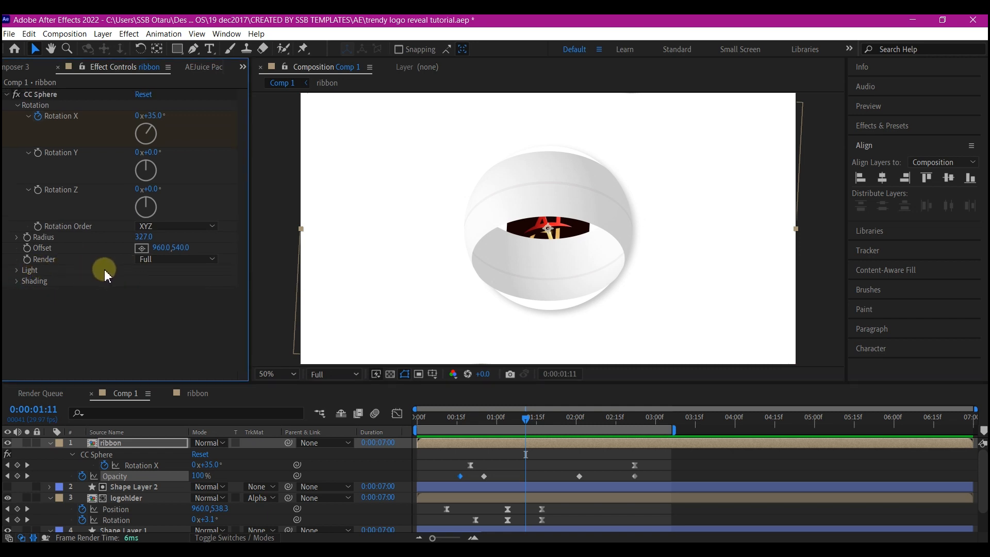
click(165, 262)
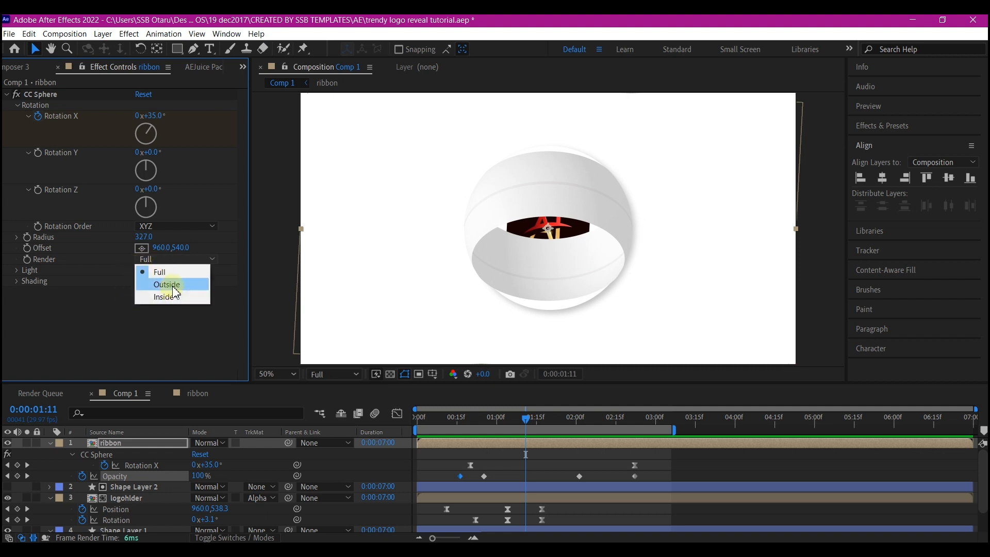
click(170, 285)
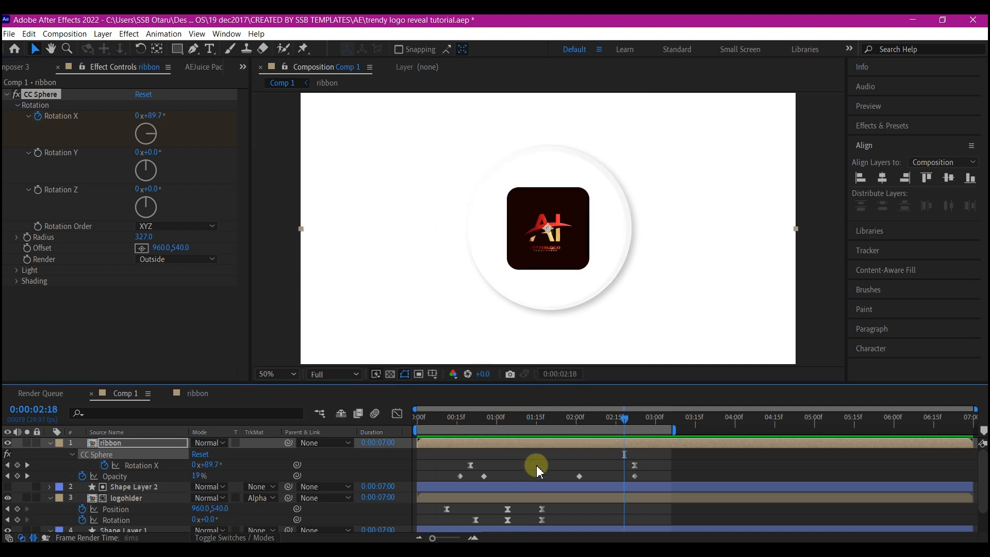
Set the ribbon's CC Sphere Radius to 326 and scrub through the band's rotation to check it.
drag(494, 417, 524, 426)
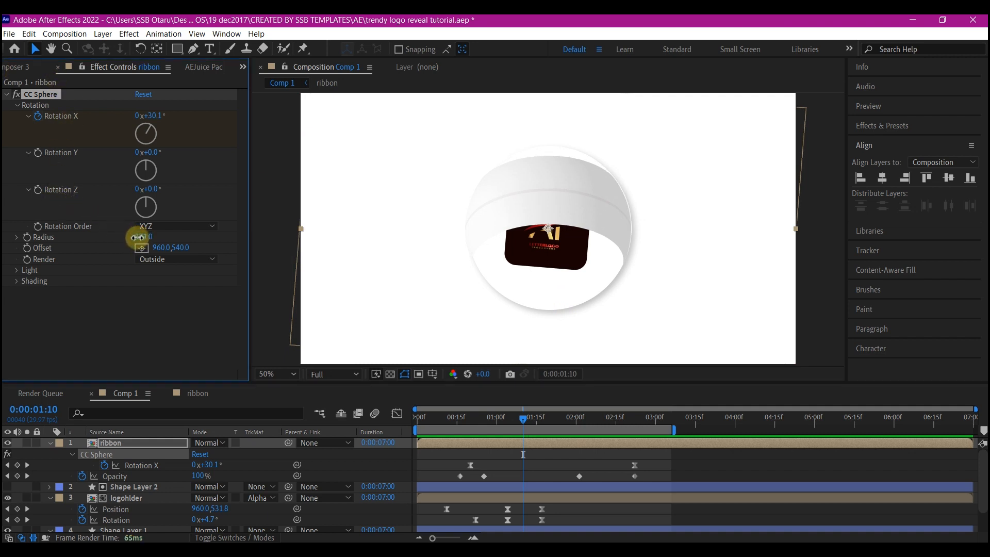
key(Home)
drag(479, 422, 515, 434)
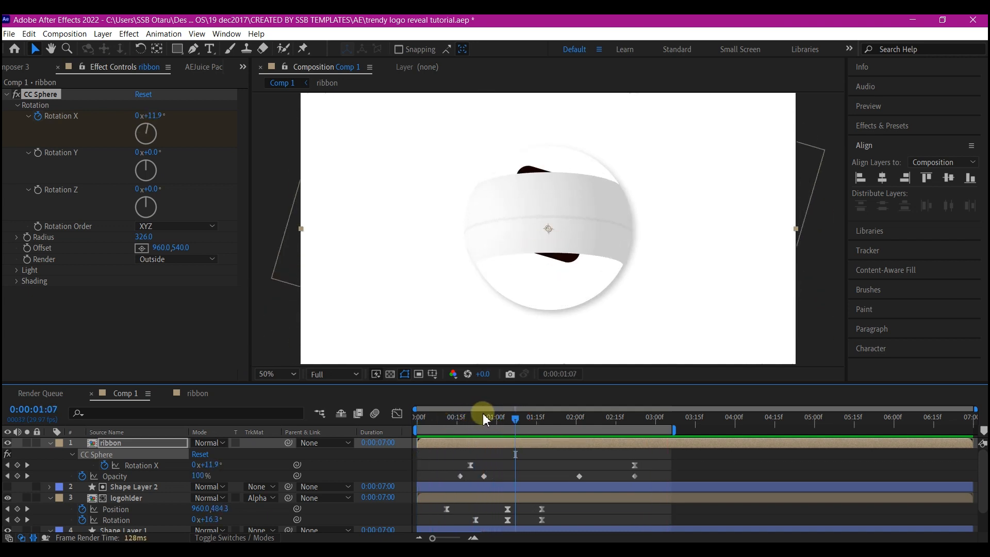
Narrow Shape Layer 1 in the ribbon composition to about two thirds of its height and review the result in Comp 1.
double_click(504, 444)
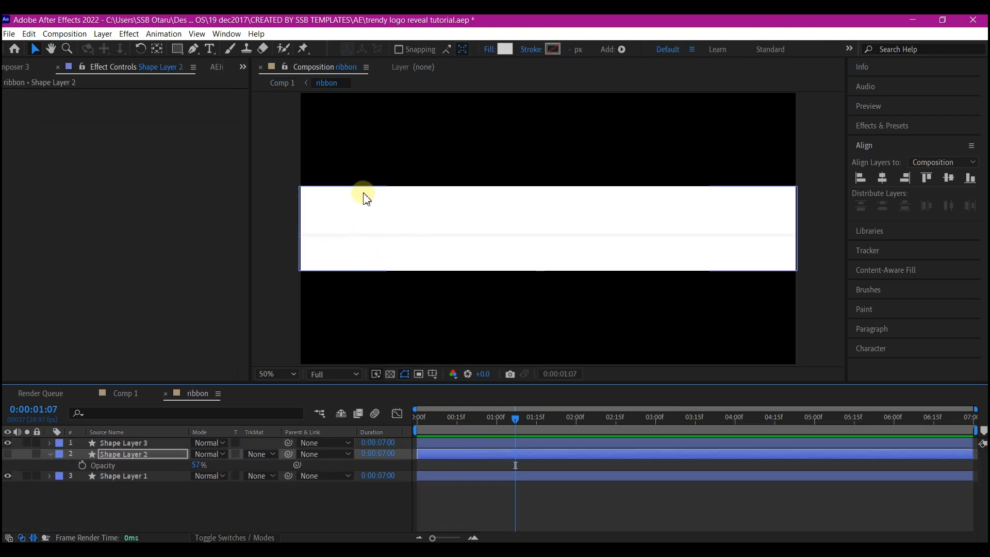
click(432, 196)
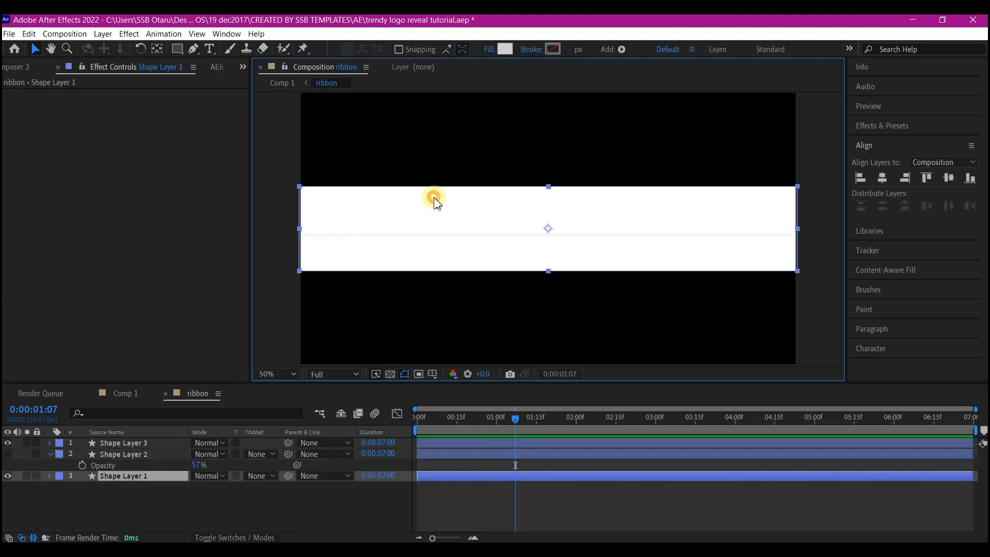
click(146, 474)
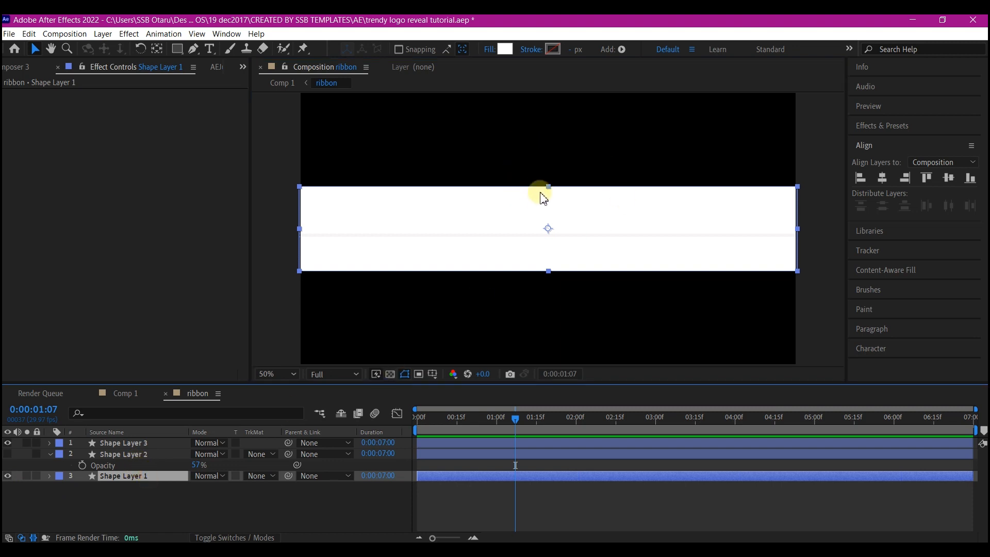
drag(547, 187, 550, 200)
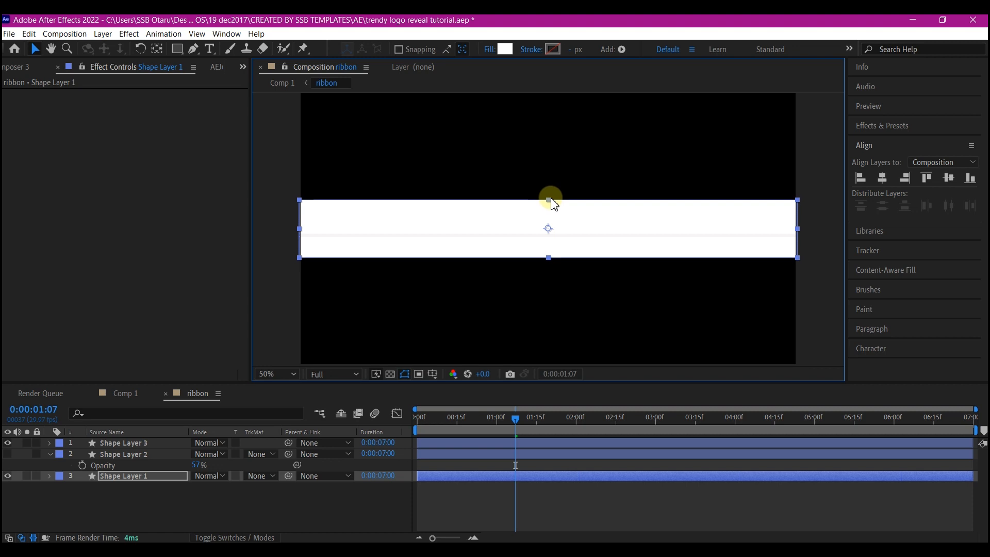
click(131, 396)
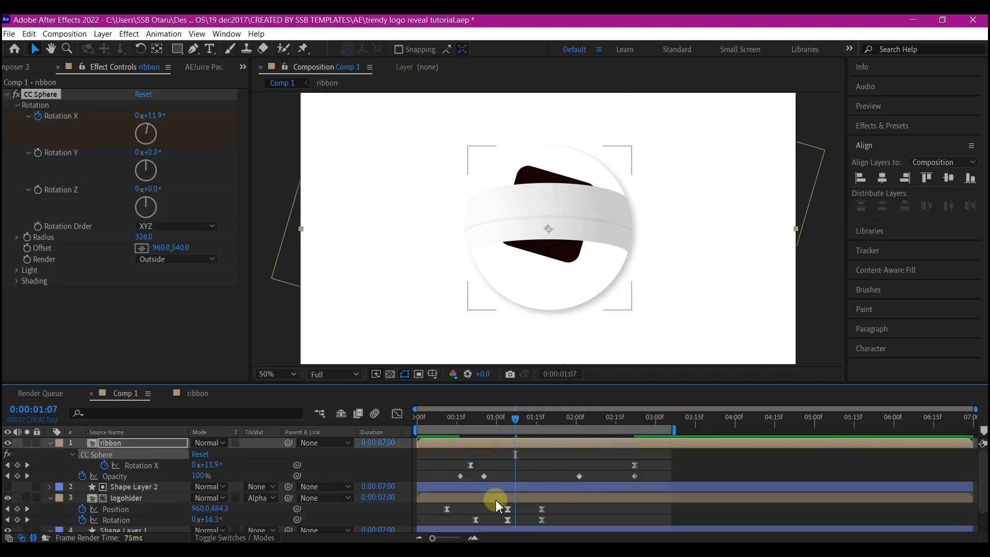
drag(435, 420, 651, 424)
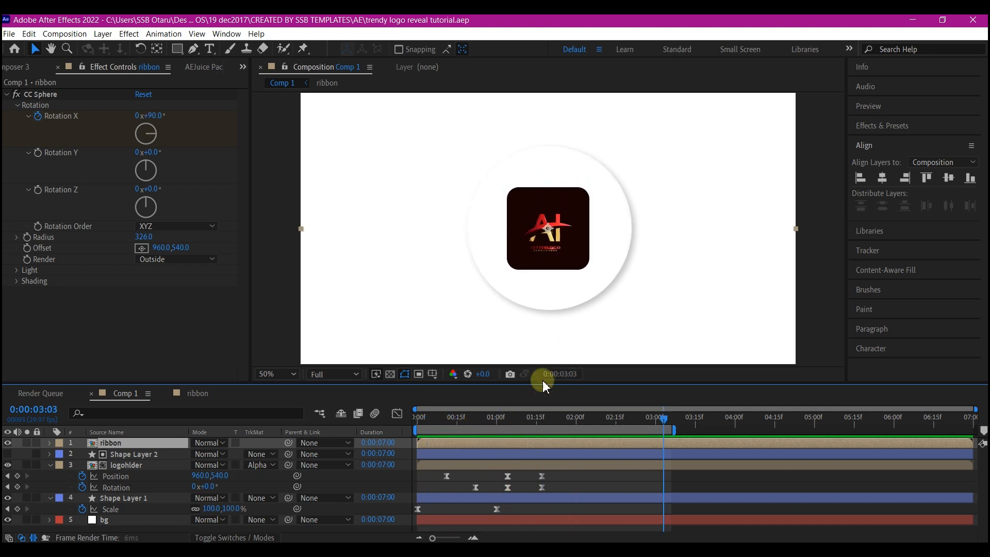
Apply the Drop Shadow effect to the ribbon layer with the time indicator at 0:00:01:09.
mouse_move(513, 412)
mouse_down()
mouse_move(477, 428)
mouse_move(520, 426)
mouse_up()
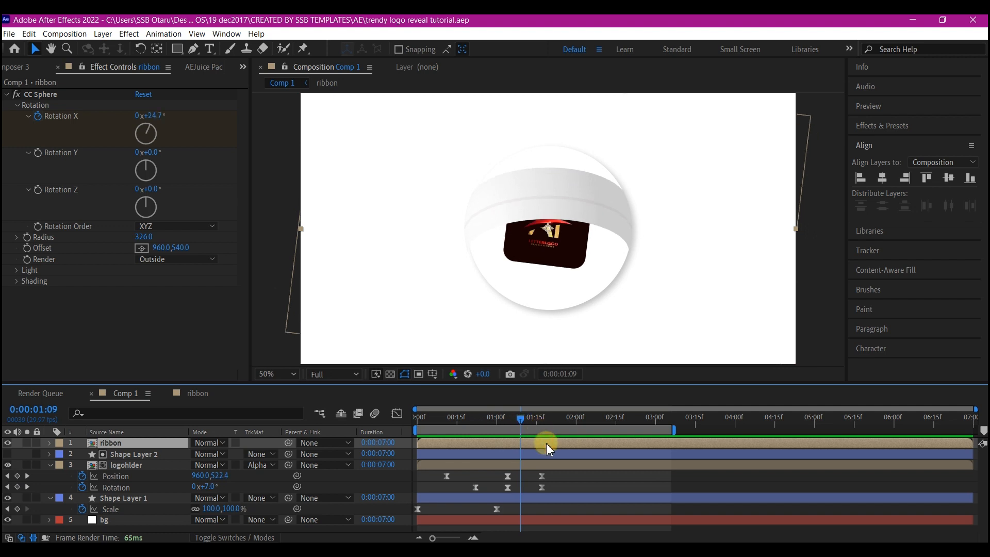
key(ctrl+space)
text(drop sha)
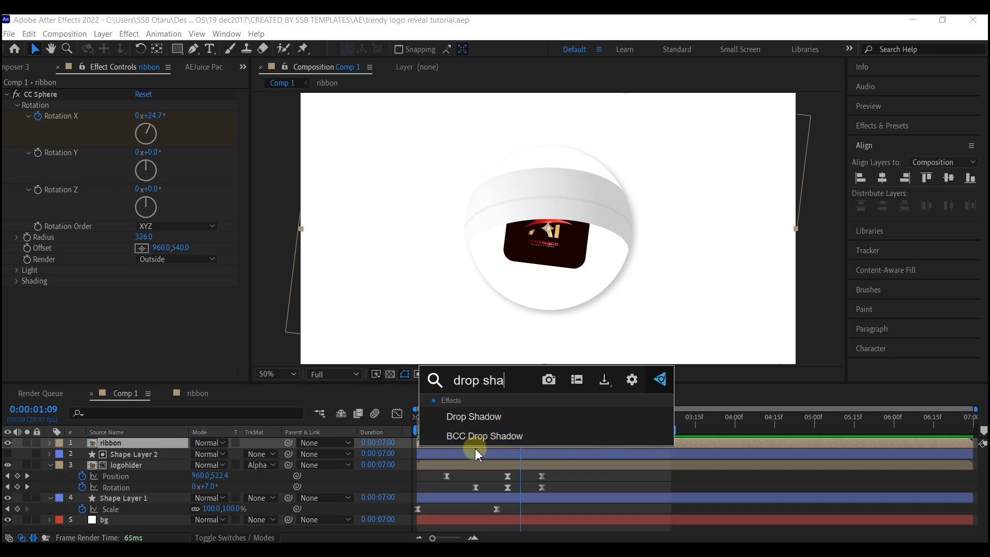
key(Return)
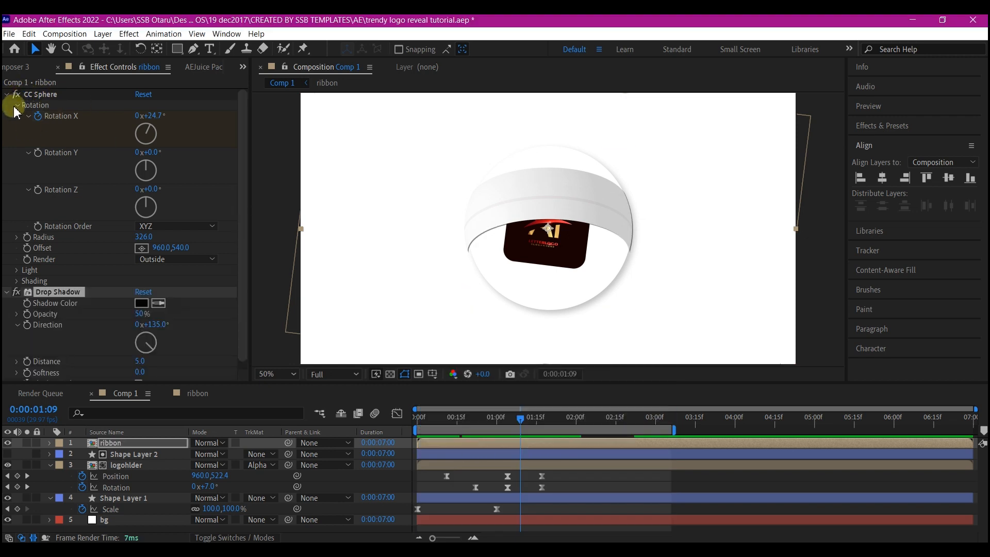
Set the ribbon's Drop Shadow to Distance 19, Softness 42 and Opacity 28%.
click(8, 95)
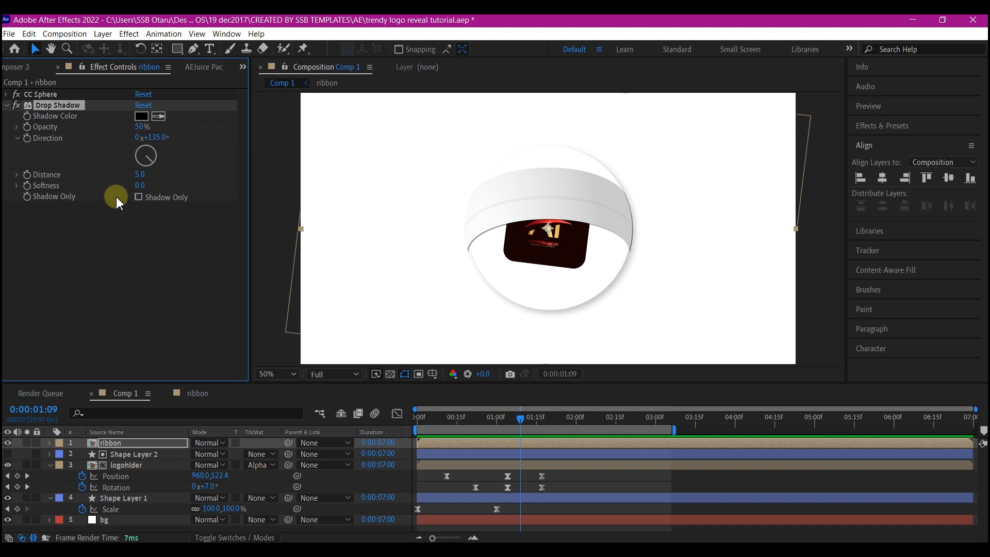
click(140, 174)
text(10)
key(Return)
click(141, 183)
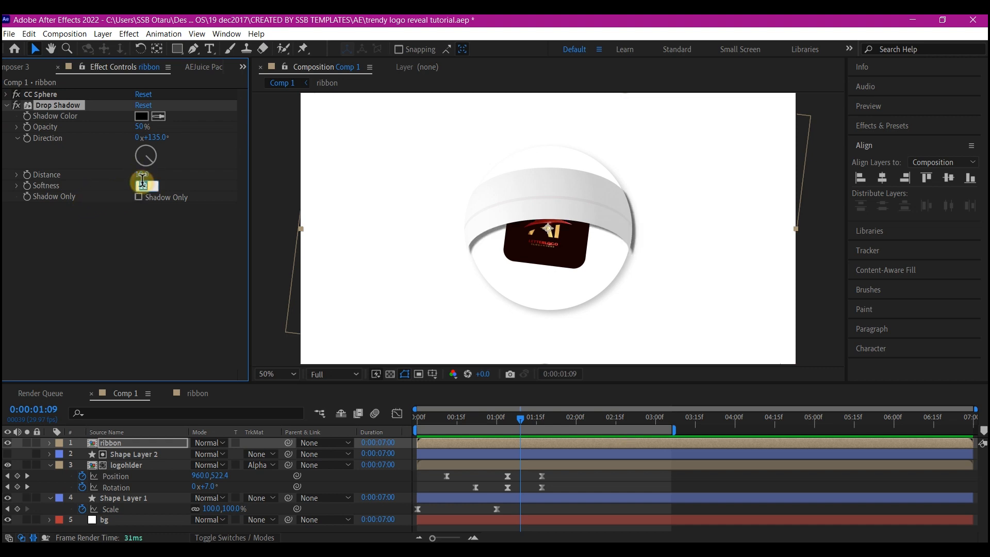
text(42)
key(Return)
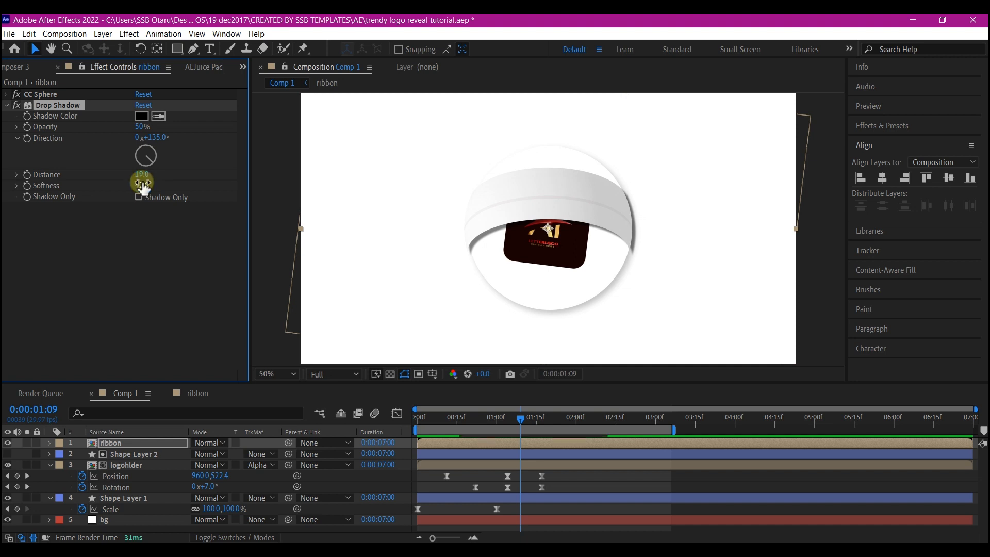
click(139, 127)
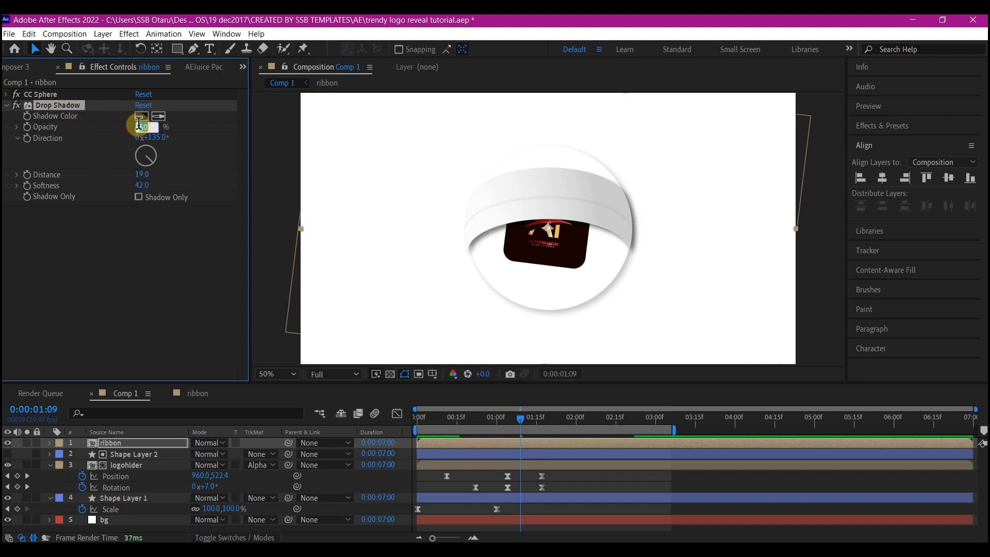
text(28)
key(Return)
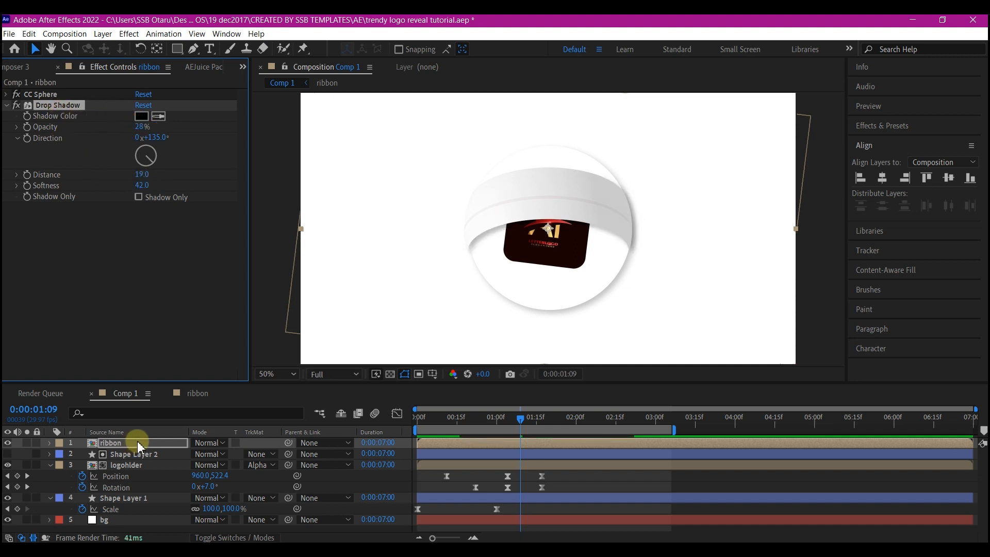
Pre-compose the ribbon layer as "3d ball" with all attributes moved into it, and duplicate the resulting layer.
click(632, 440)
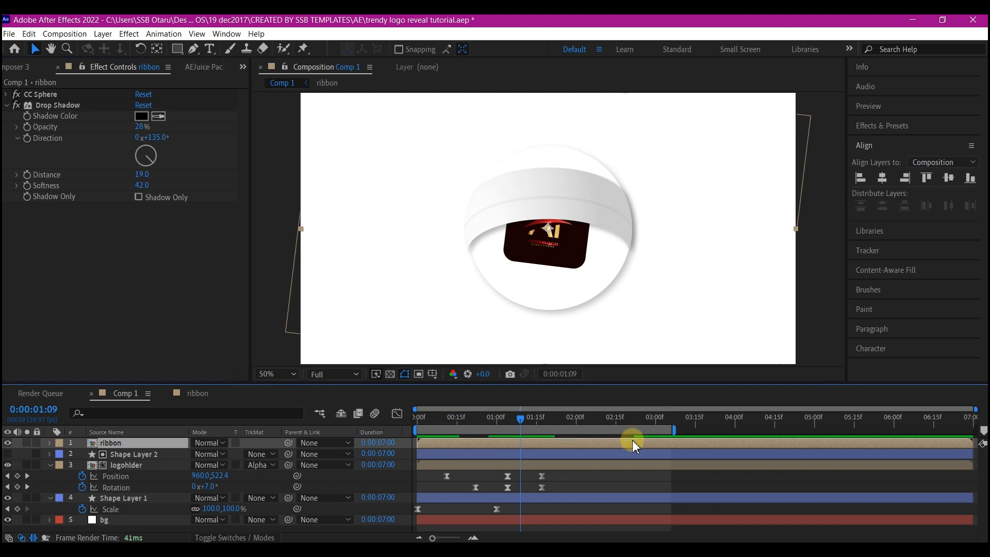
key(ctrl+shift+c)
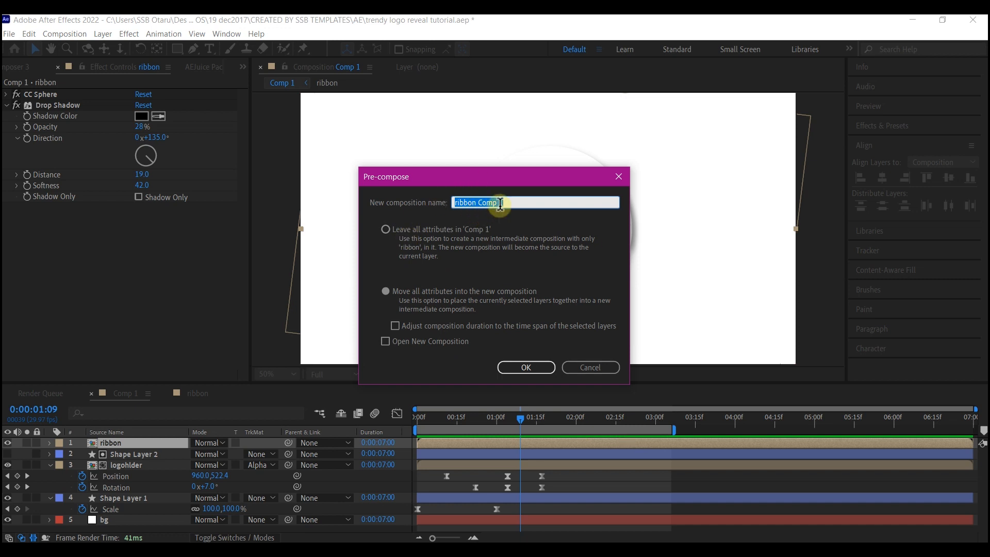
text(3d ball)
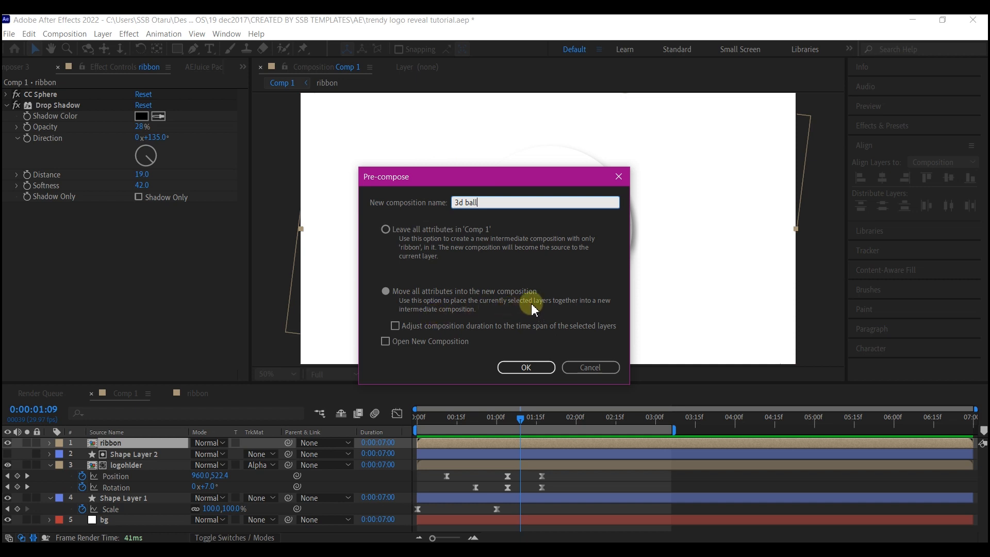
click(526, 367)
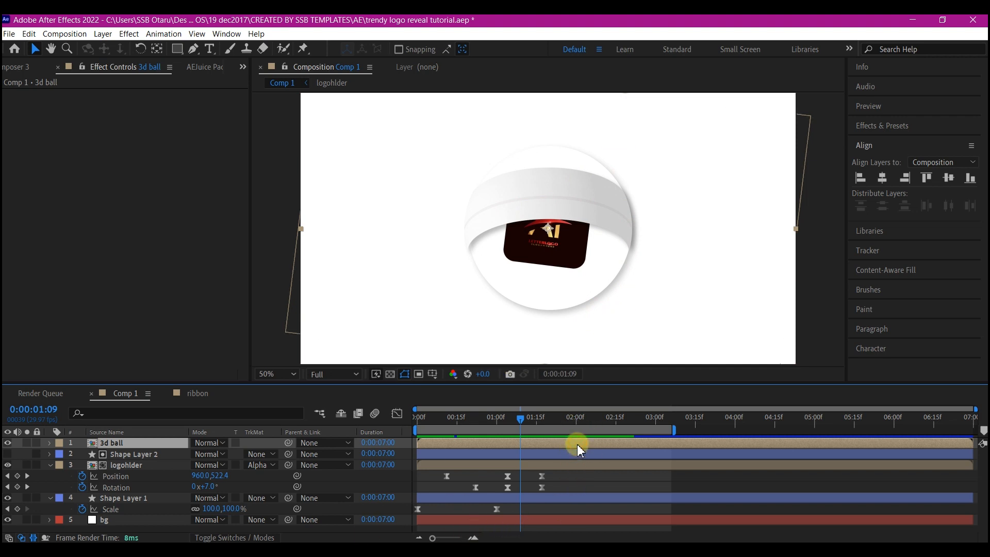
key(ctrl+d)
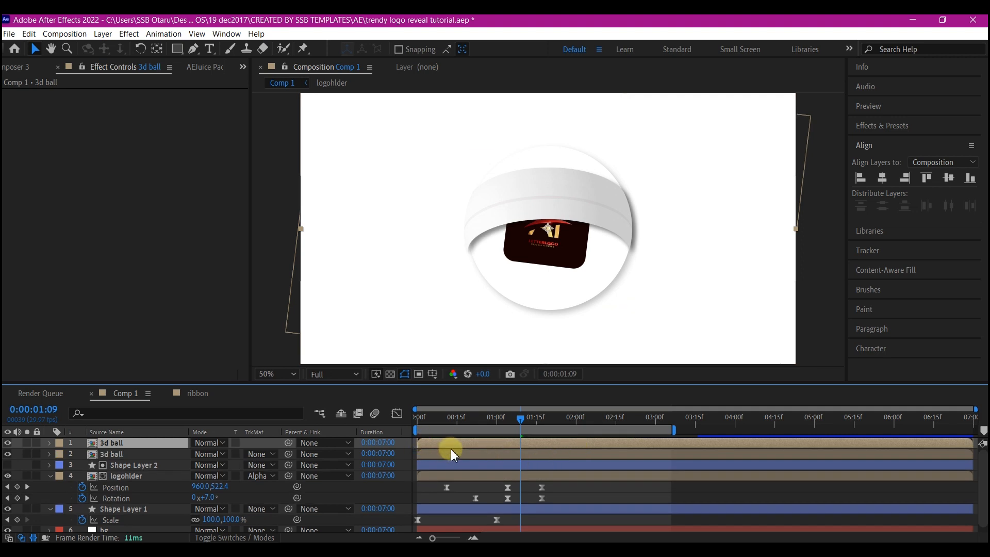
Delay the upper 3d ball layer, duplicate it, and stagger the two copies to start at about 5 and 9 frames.
drag(447, 442, 467, 443)
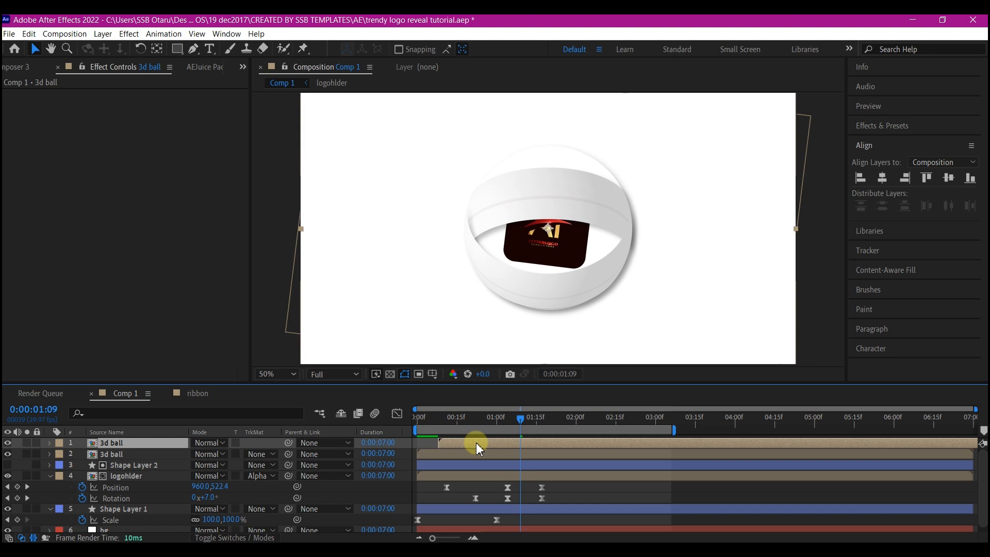
key(ctrl+d)
mouse_move(475, 443)
mouse_down()
mouse_move(485, 444)
mouse_move(467, 449)
mouse_move(485, 455)
mouse_up()
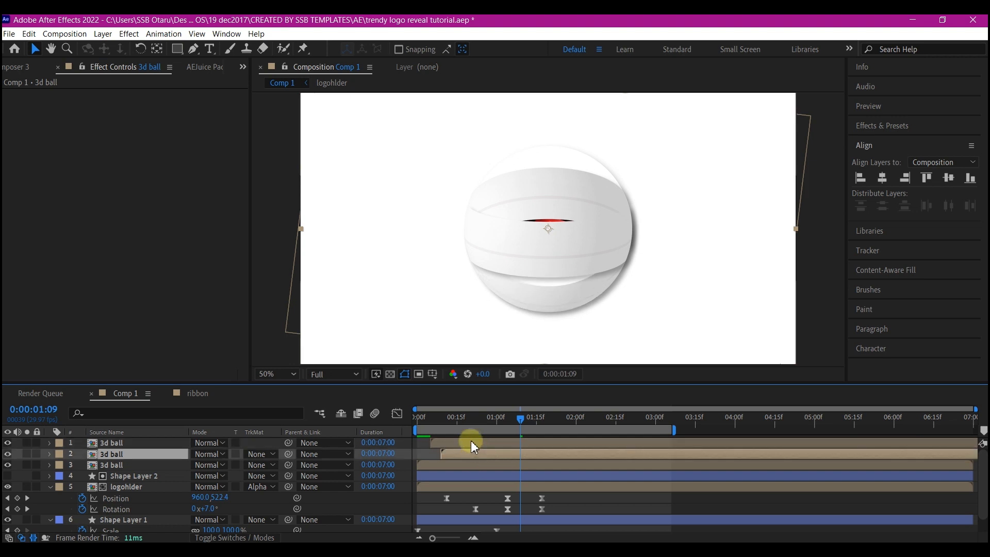
Set the Rotation of the topmost 3d ball layer to -78°.
click(471, 441)
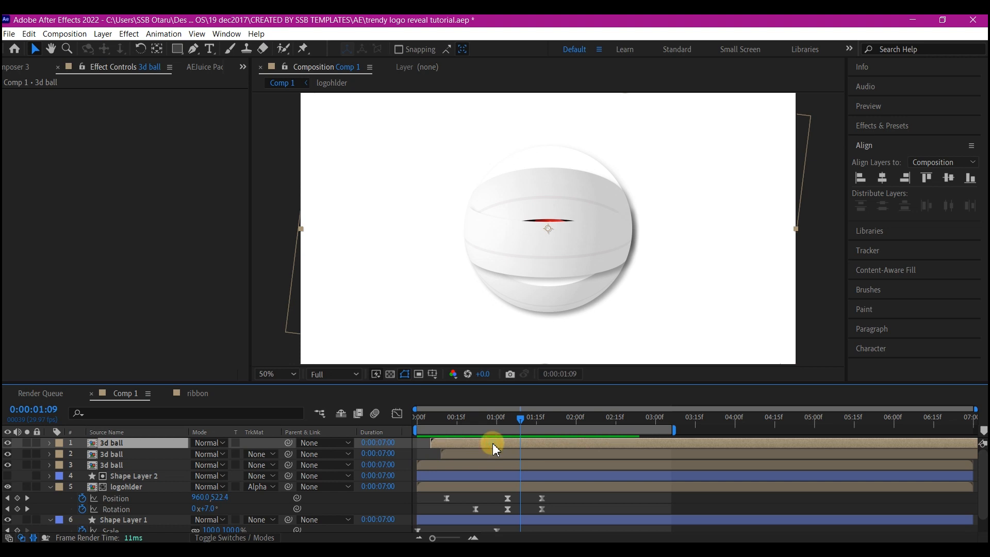
key(alt+shift+r)
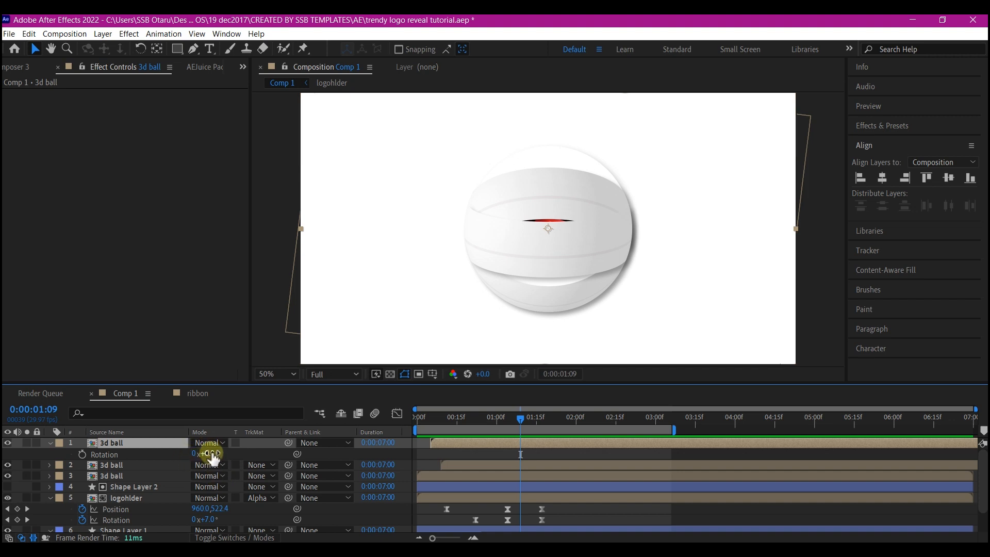
drag(208, 453, 168, 458)
click(478, 445)
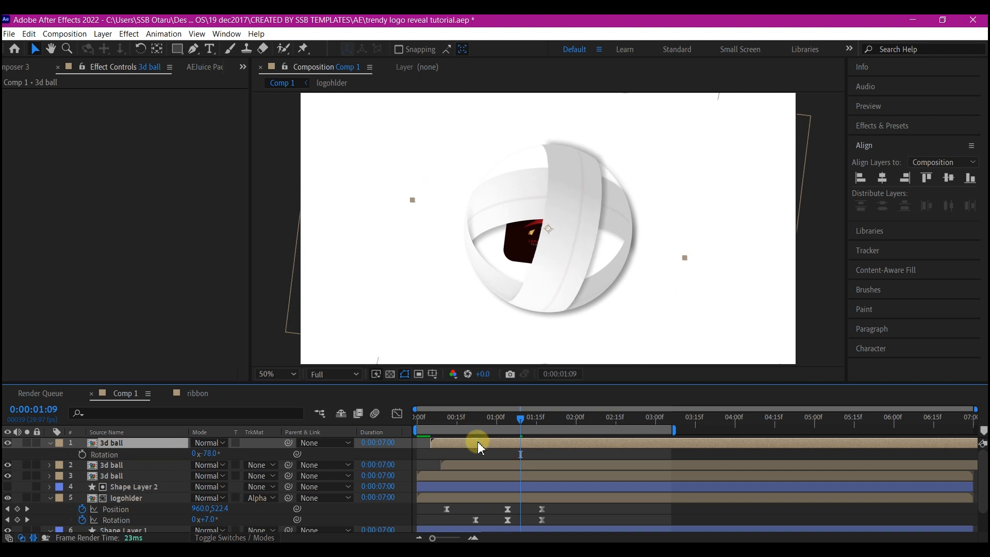
Duplicate the rotated 3d ball, place the copy third in the stack starting at about 14 frames, and set its Rotation to -40°.
key(ctrl+d)
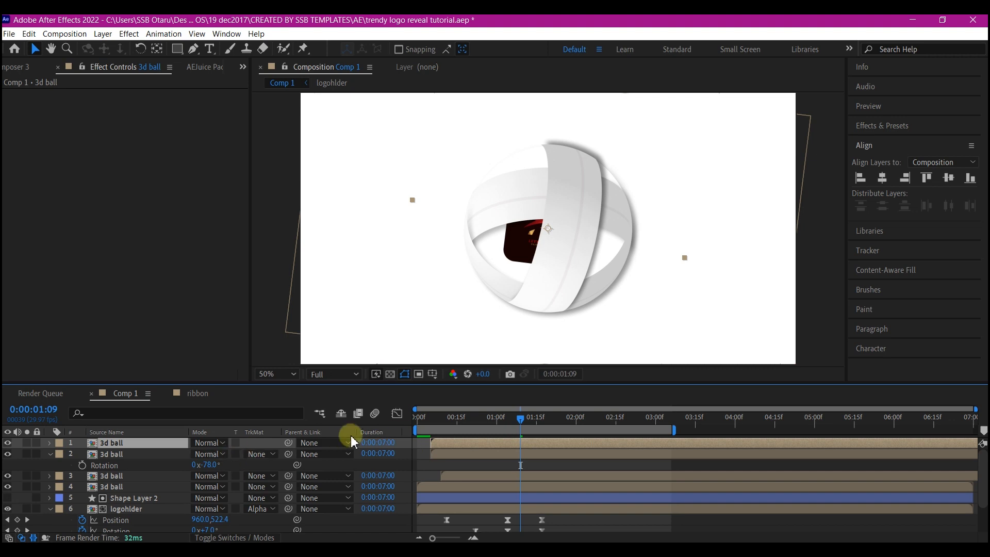
drag(443, 446, 468, 449)
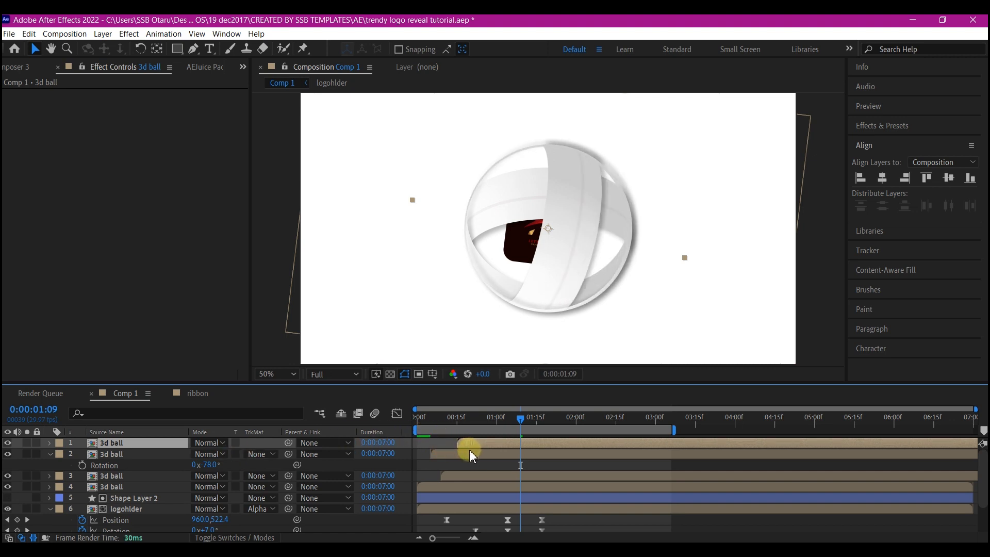
drag(138, 449, 147, 480)
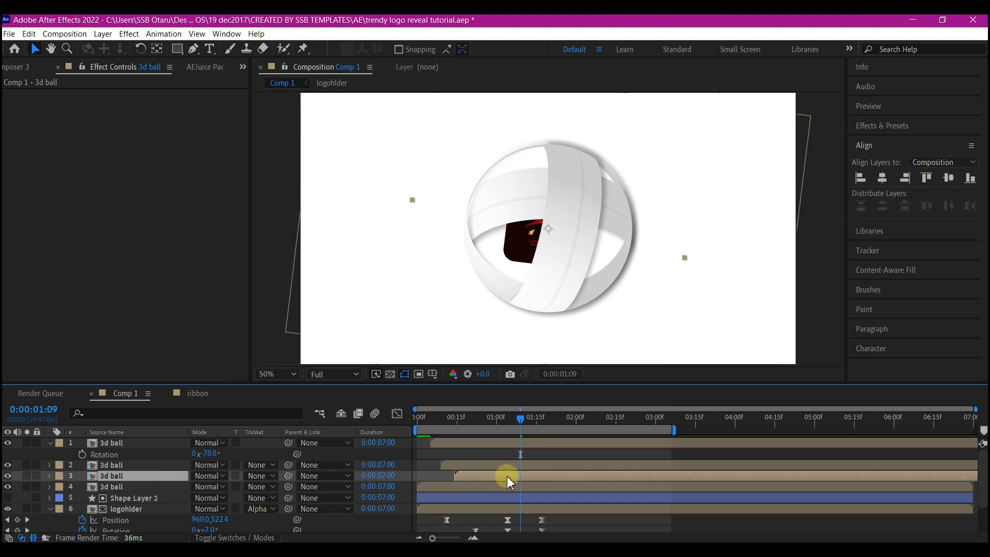
key(r)
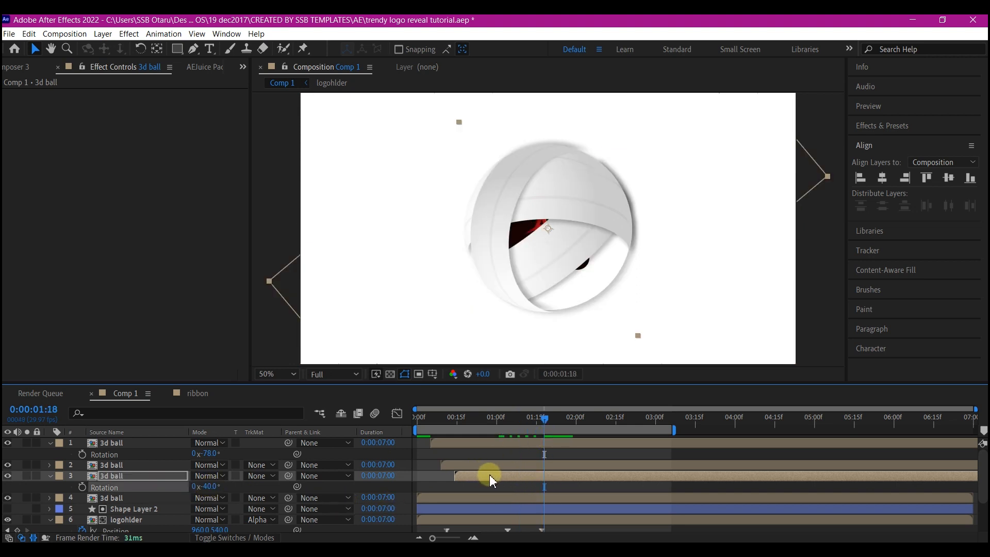
Duplicate the lowest 3d ball, bring the copy above all layers starting at about 14 frames, and set its Rotation to 104°.
click(463, 497)
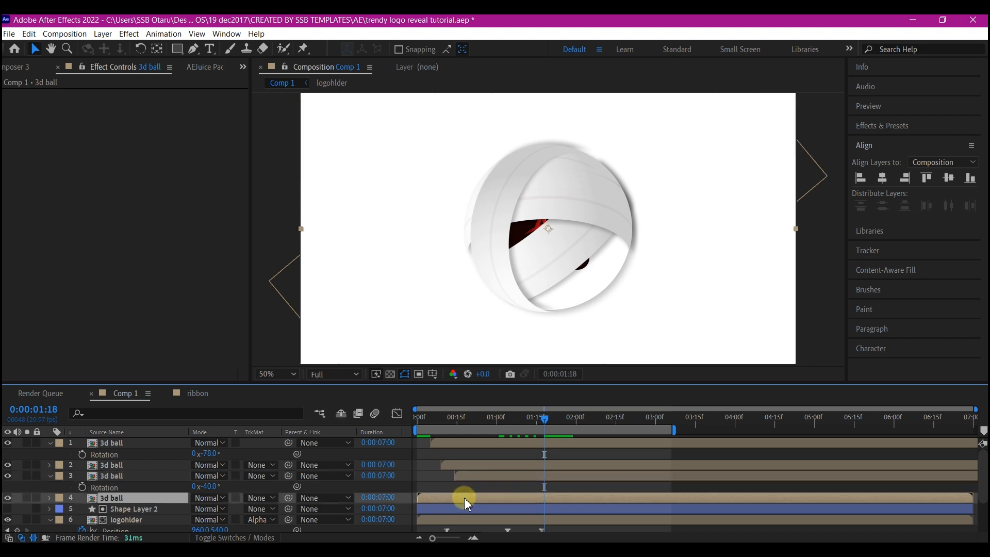
key(ctrl+d)
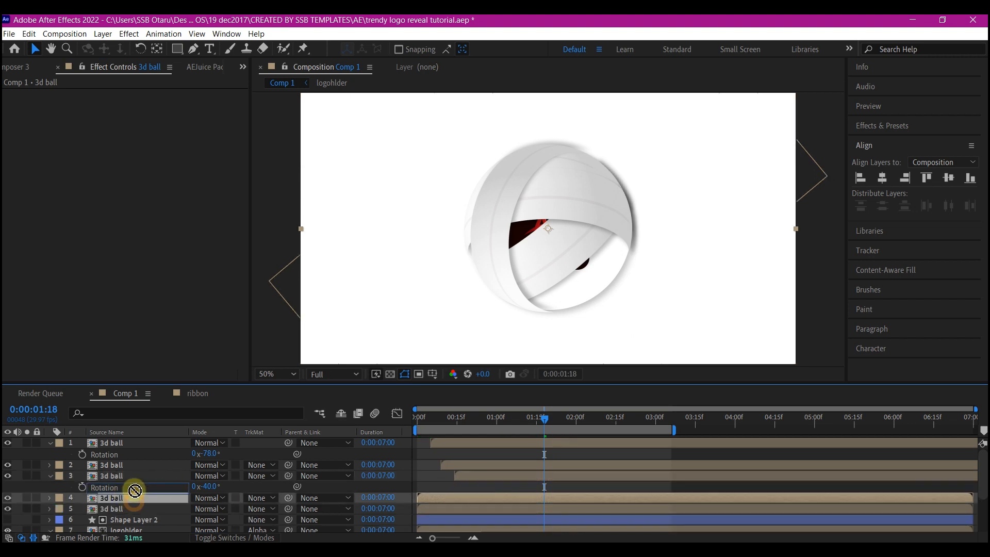
drag(135, 490, 155, 442)
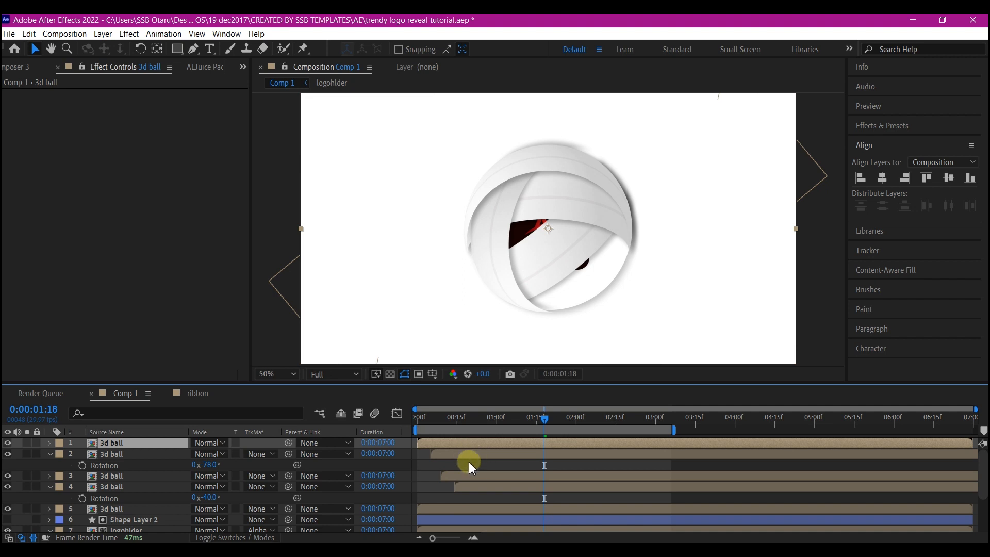
key(r)
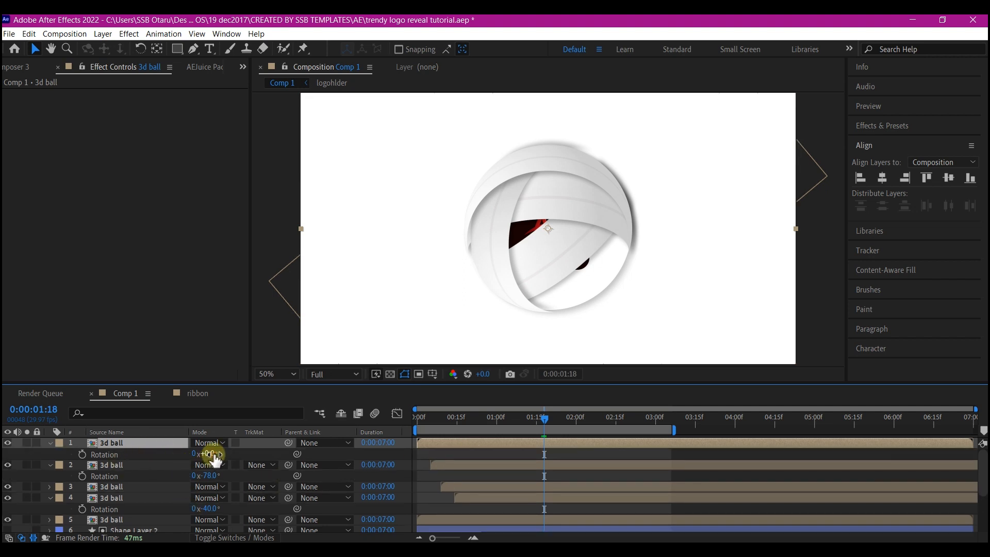
drag(215, 456, 285, 460)
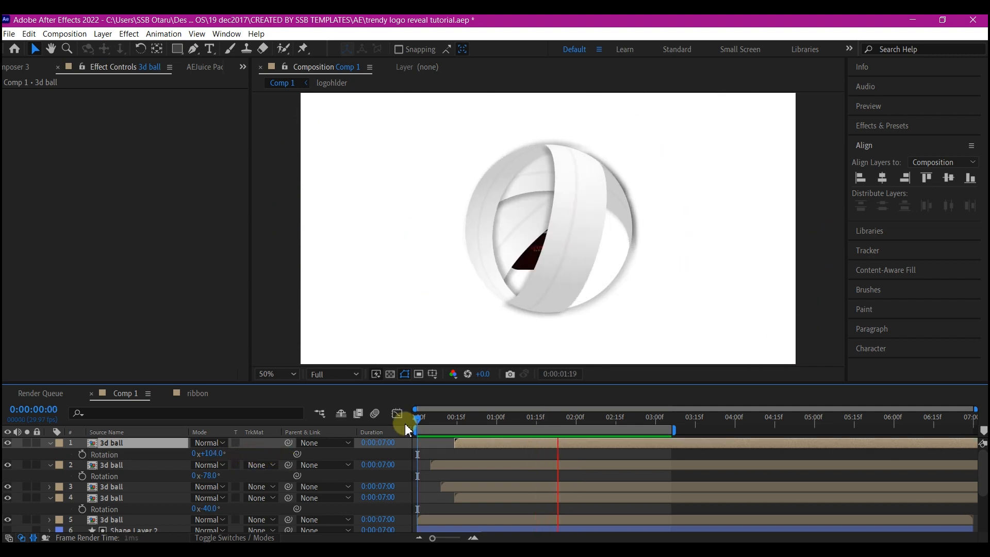
Play the animation and scrub through to 0:00:02:16 to check how the ribbon bands wrap and open around the logo.
key(space)
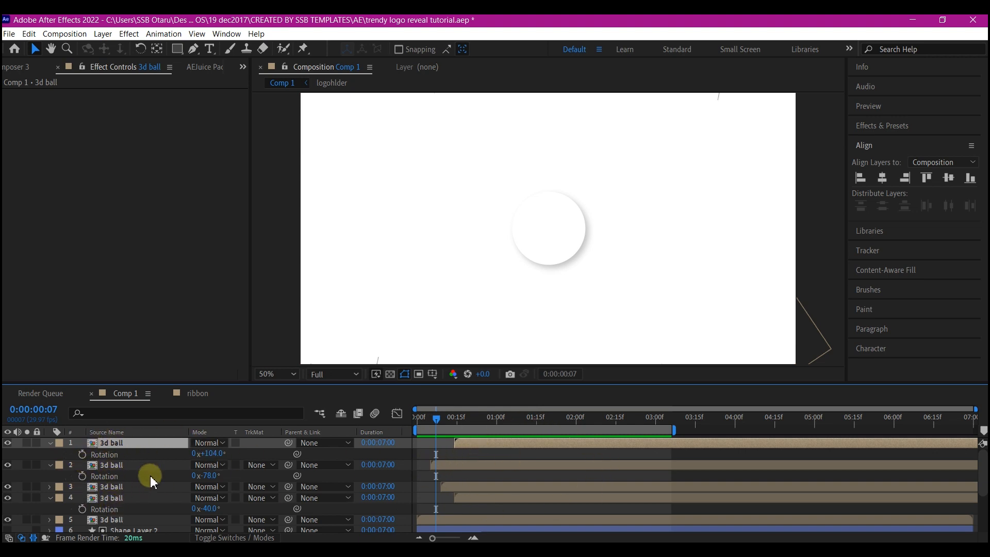
drag(447, 418, 530, 427)
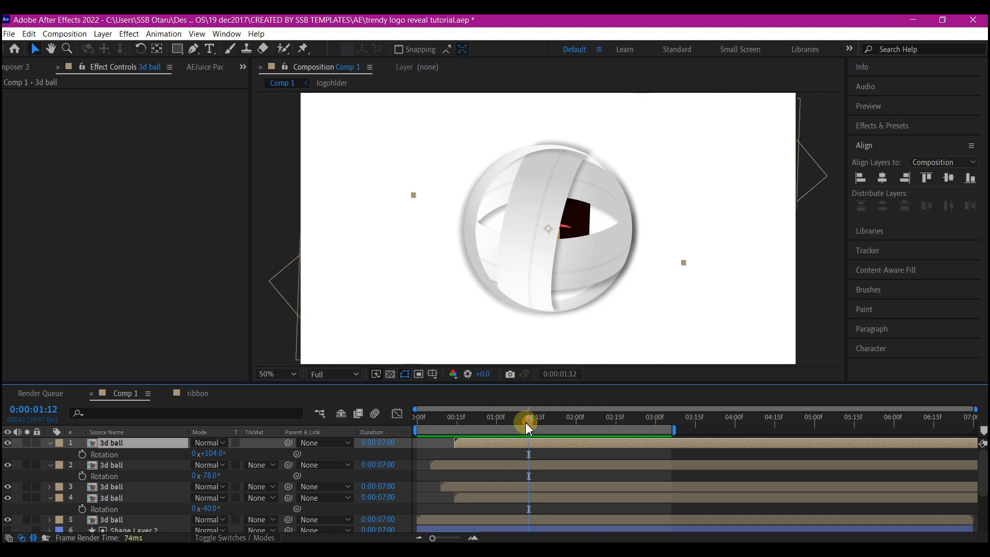
drag(525, 423, 619, 416)
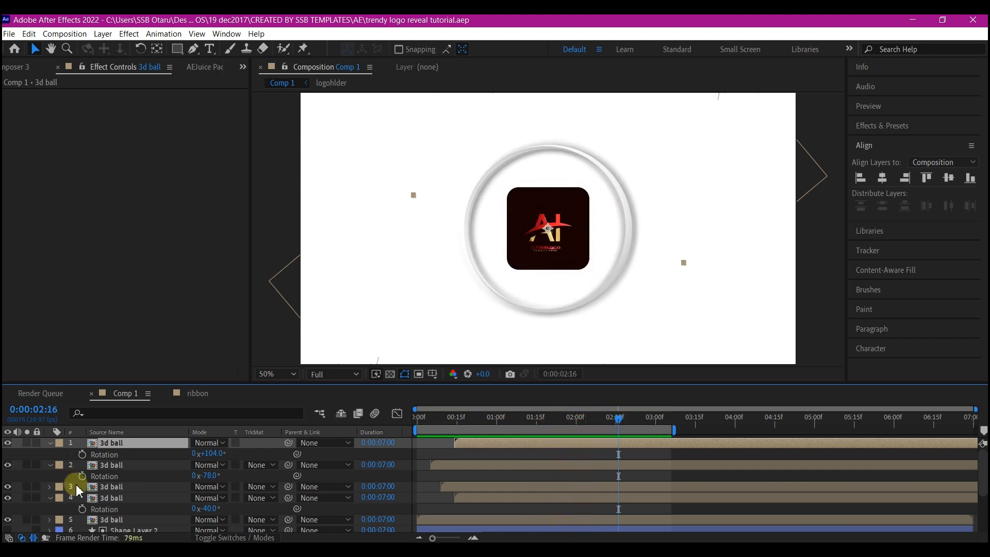
Fade out Shape Layer 1 with Opacity keyframes of 100% at about 0:00:02:18 and 0% at 0:00:03:00.
scroll(104, 489, down, 3)
click(126, 505)
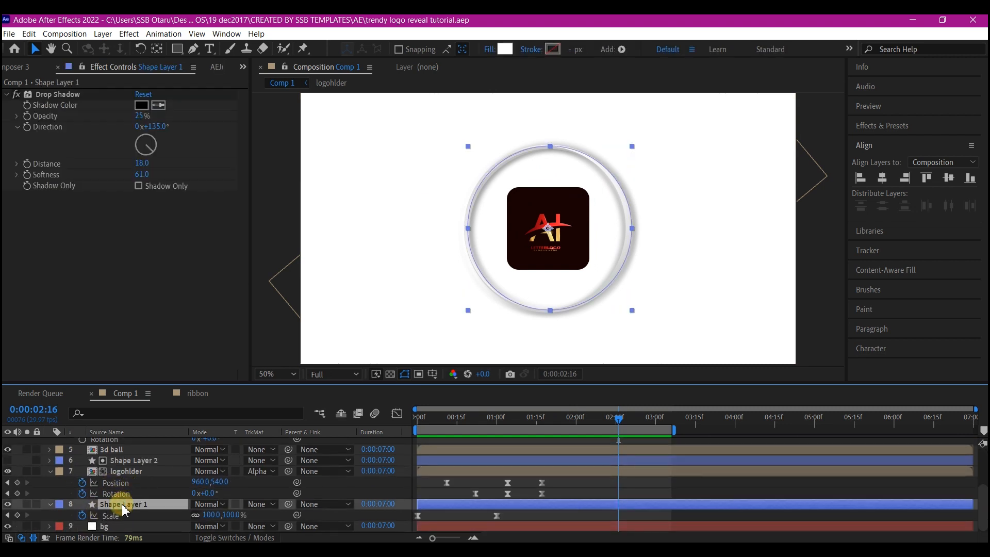
key(t)
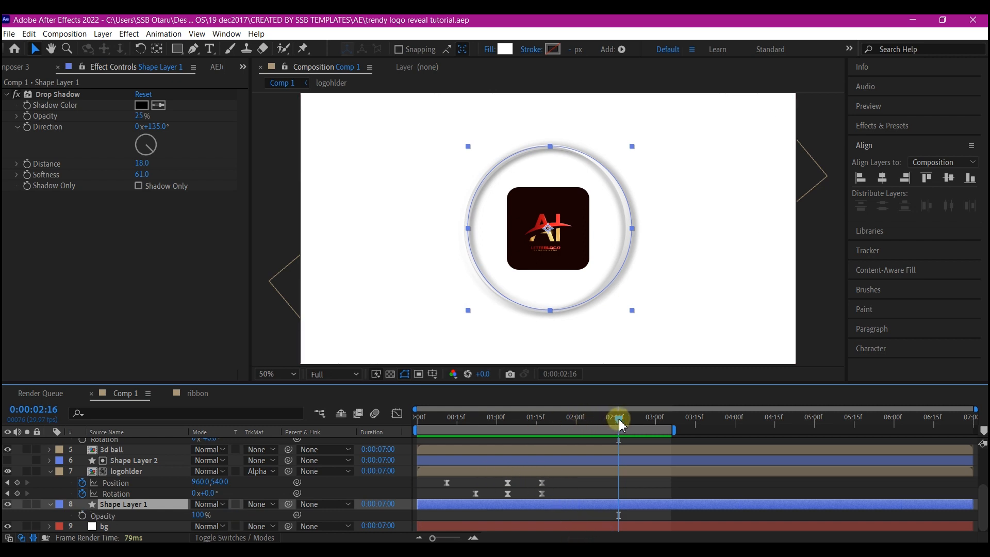
drag(620, 423, 659, 424)
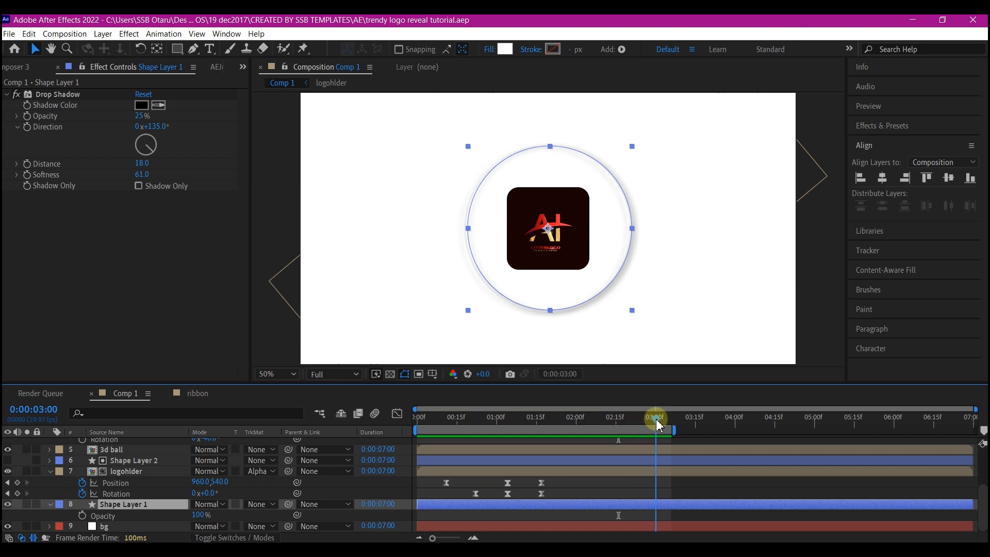
click(82, 515)
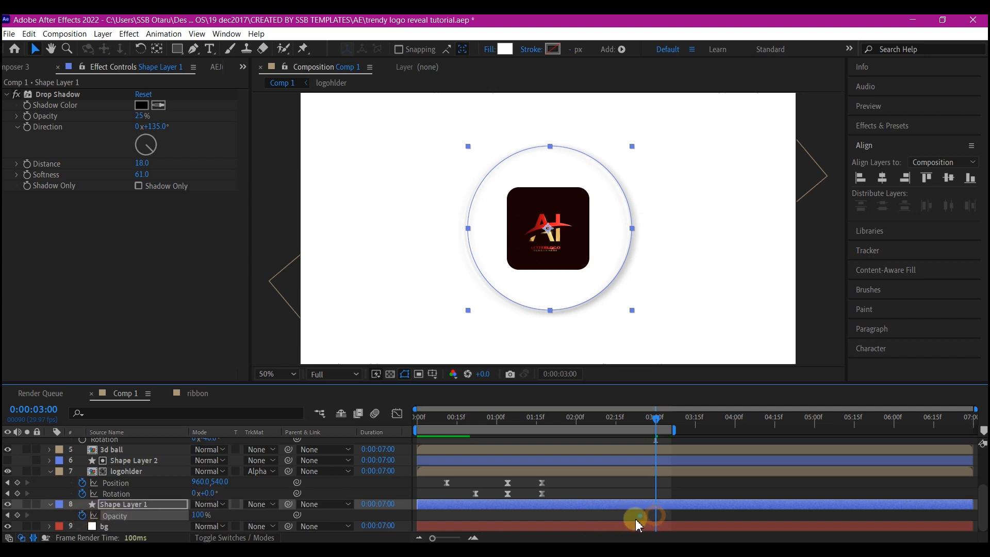
drag(636, 519, 622, 519)
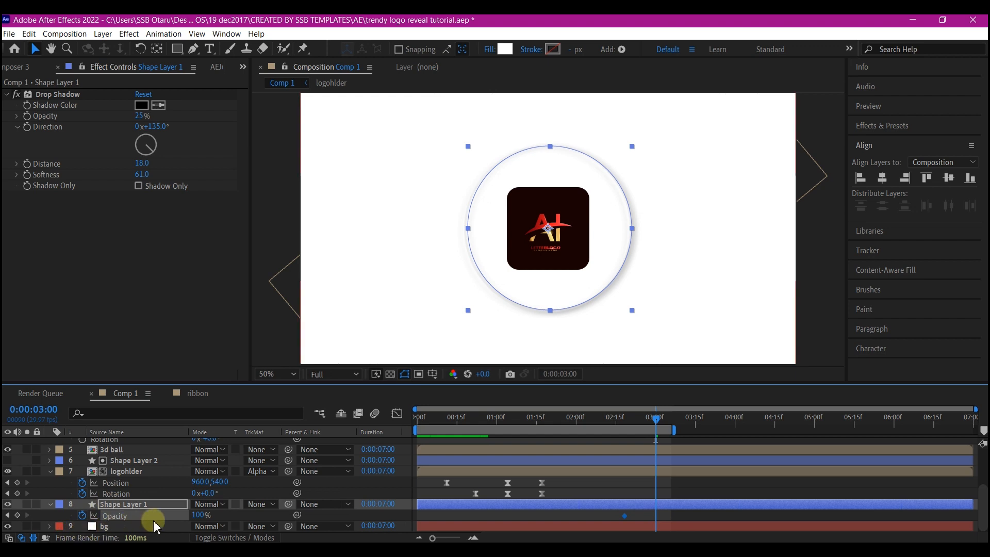
drag(202, 517, 131, 521)
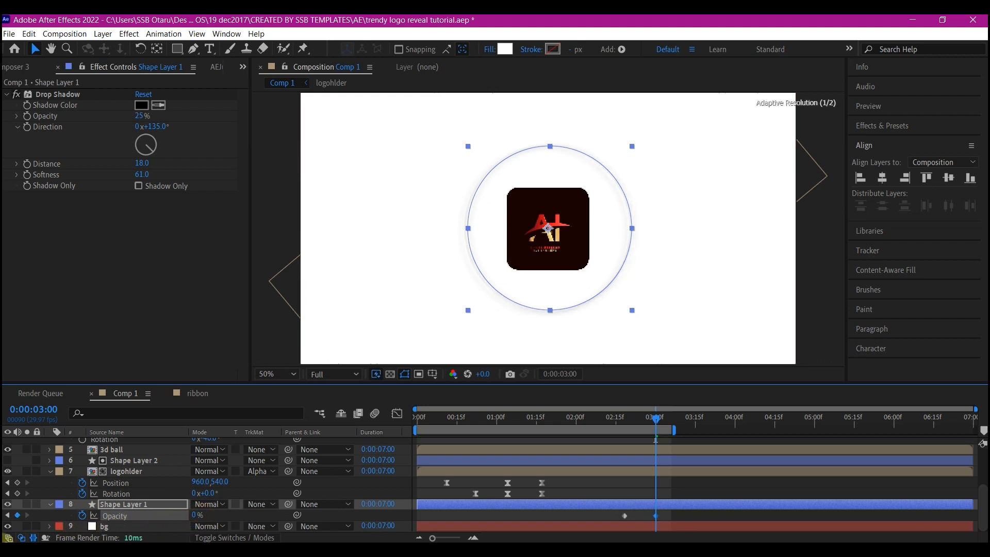
Extend the work area's end to about 0:00:06:10 and preview the animation from the start.
click(443, 419)
drag(421, 429, 374, 436)
key(space)
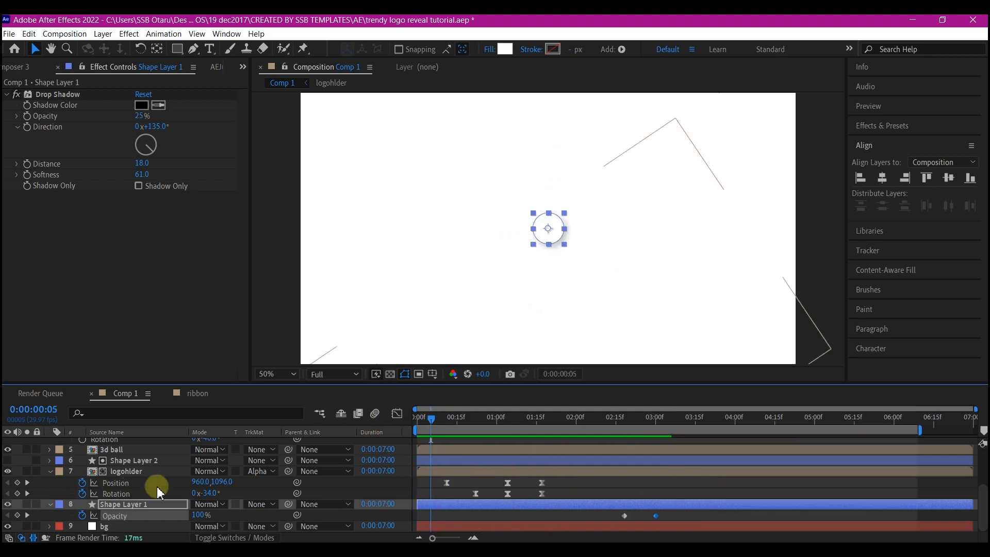
scroll(158, 492, up, 5)
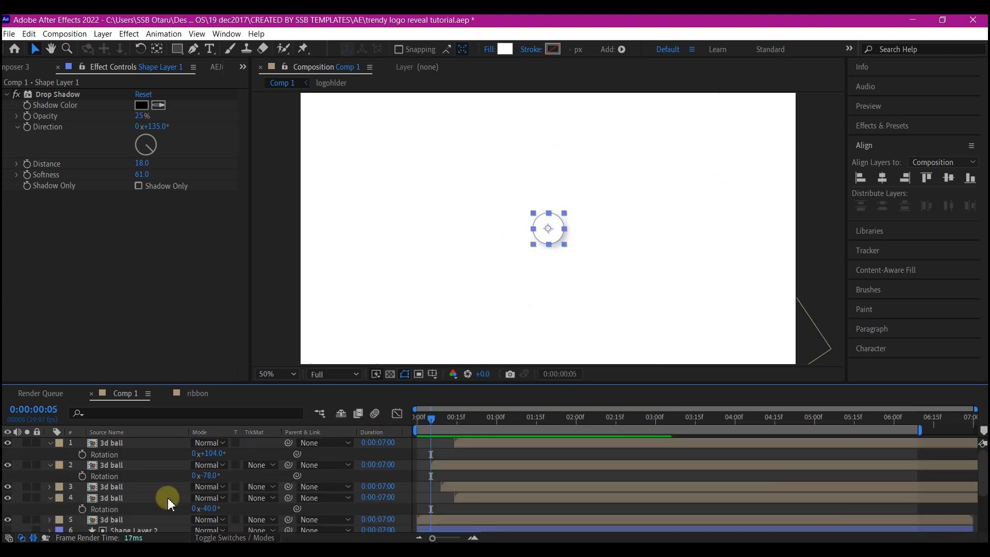
click(124, 445)
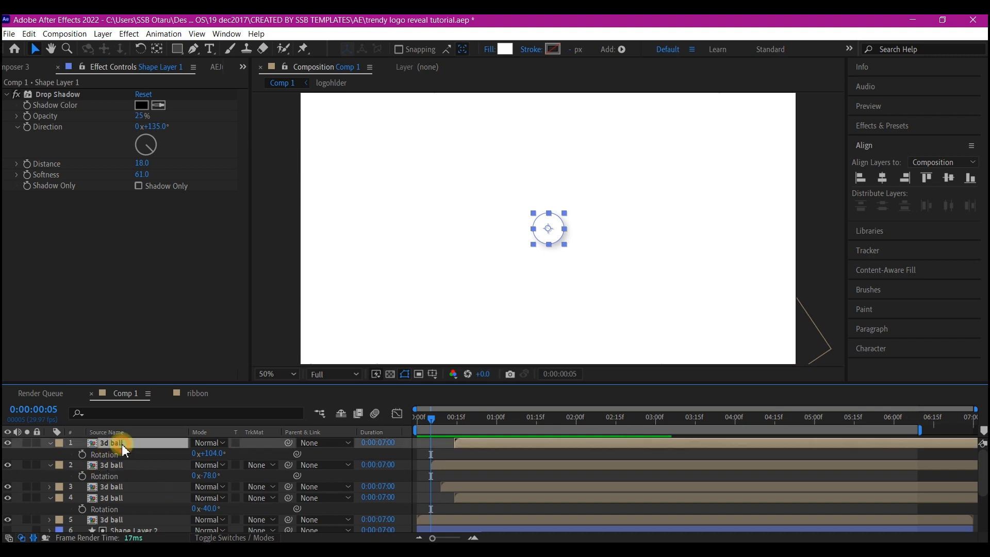
right_click(19, 473)
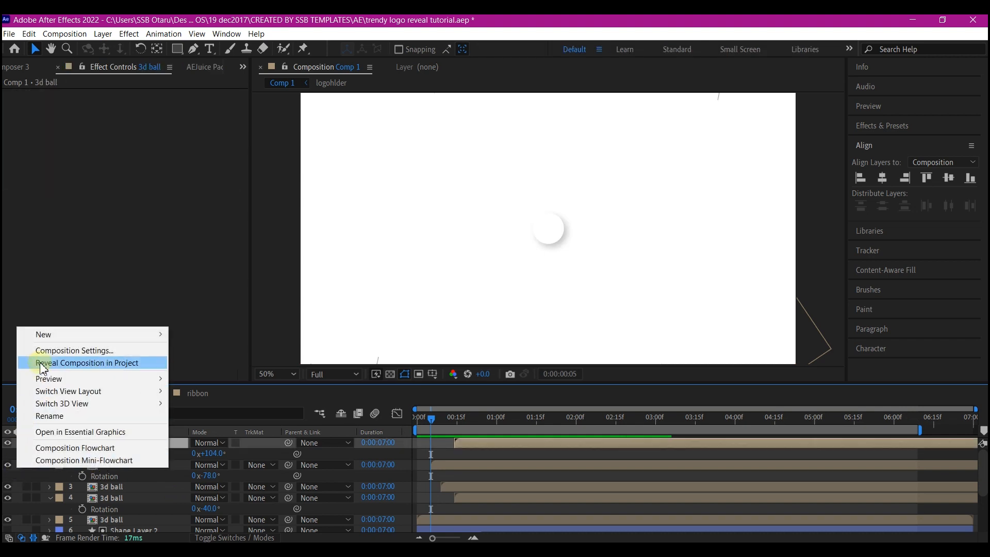
click(64, 335)
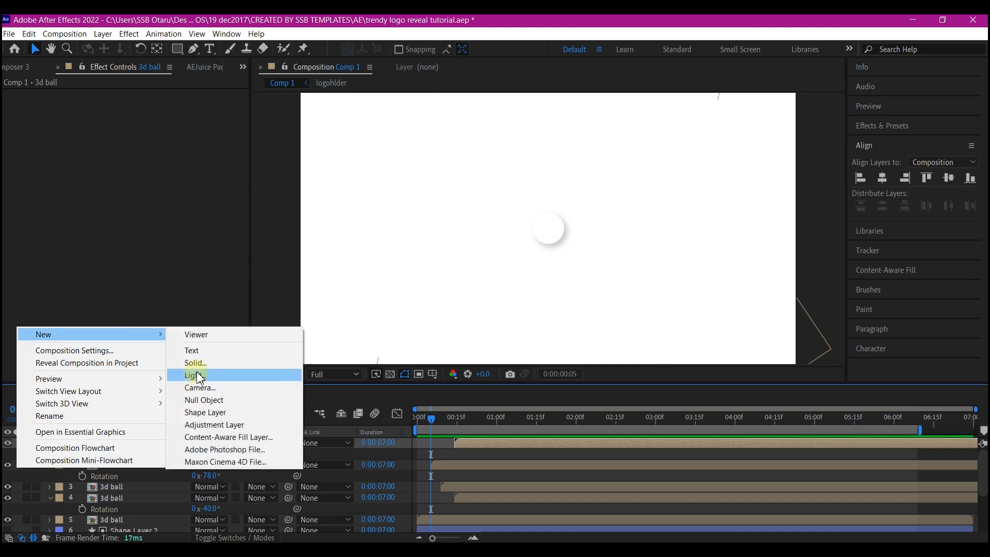
click(204, 352)
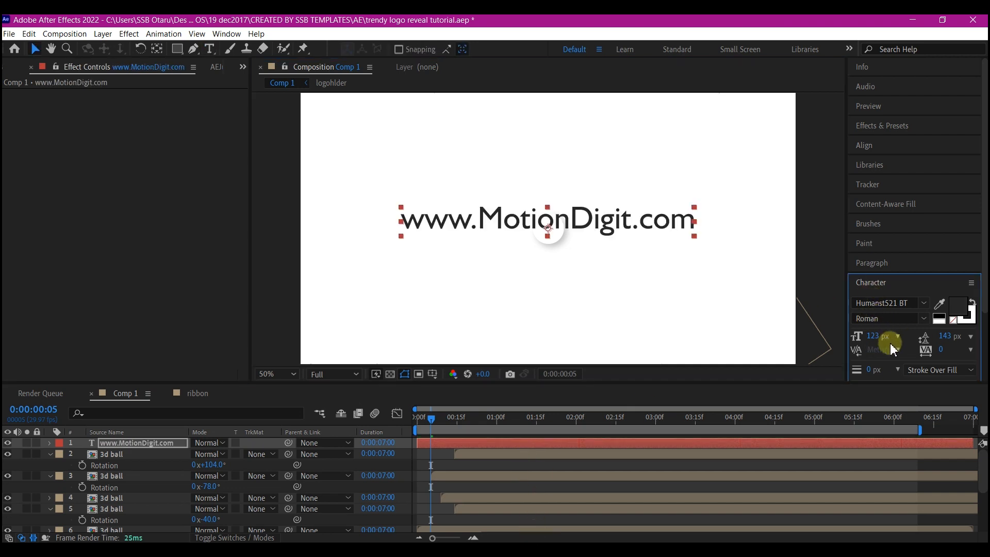
drag(879, 341, 834, 350)
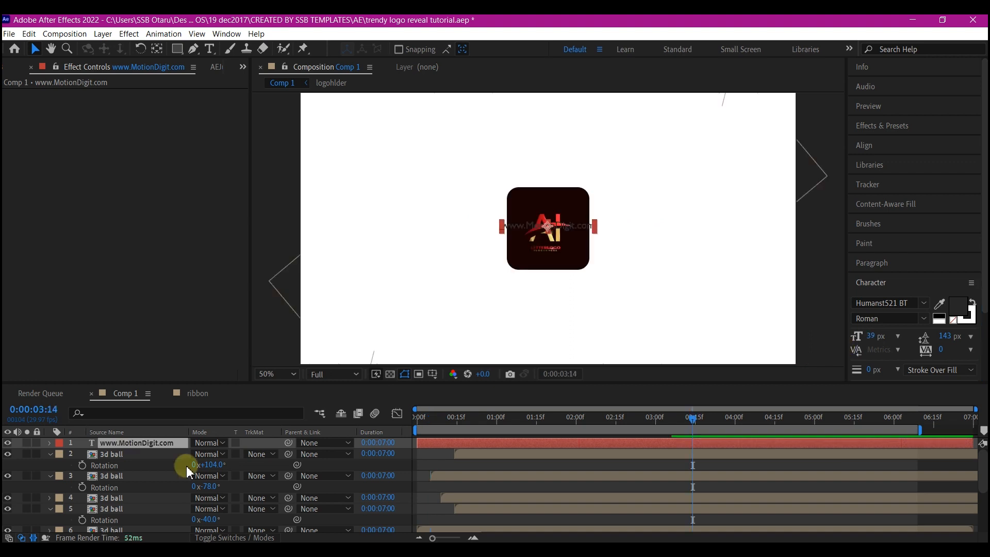
key(p)
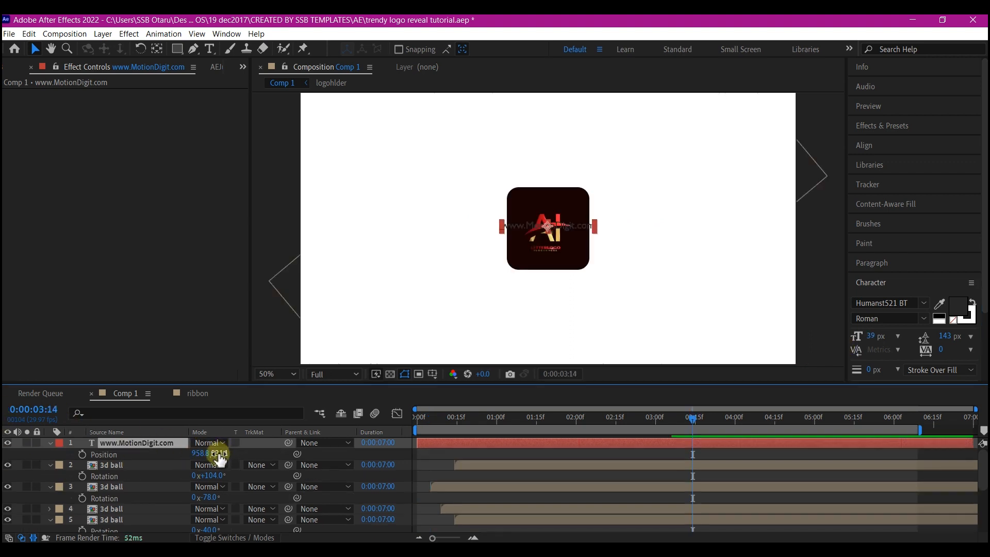
drag(219, 457, 397, 418)
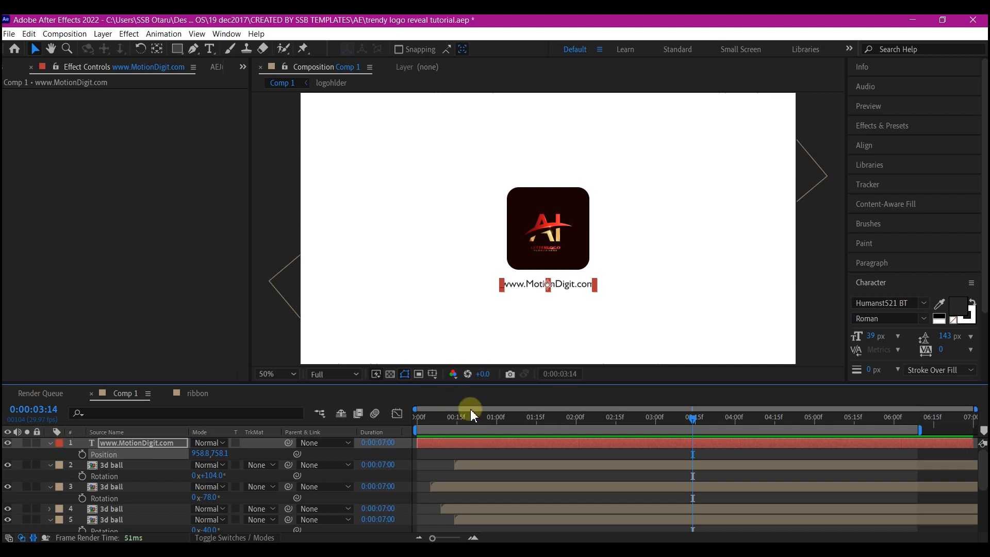
Fade in the text layer with Opacity keyframes of 0% at 0:00:00:00 and 100% at 0:00:01:00.
click(496, 416)
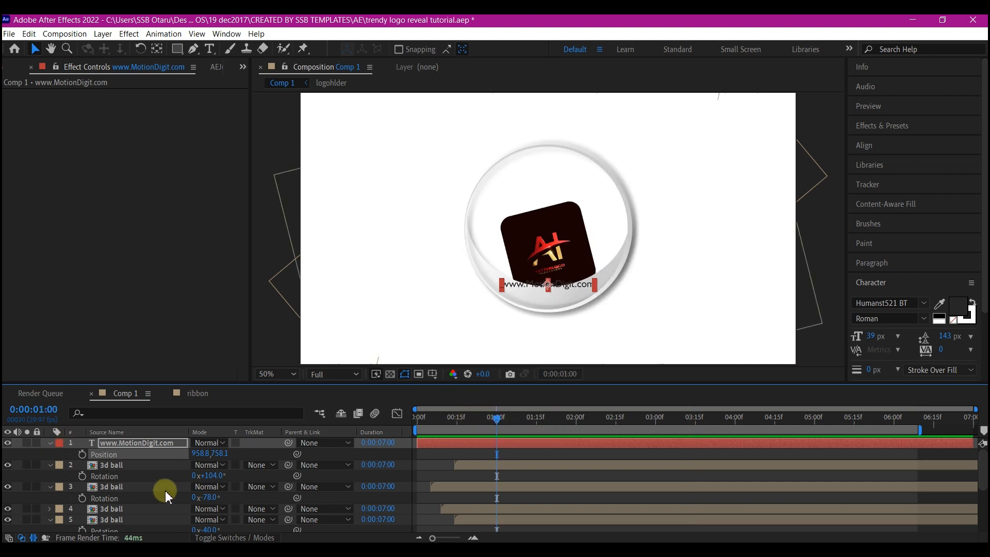
key(t)
click(81, 454)
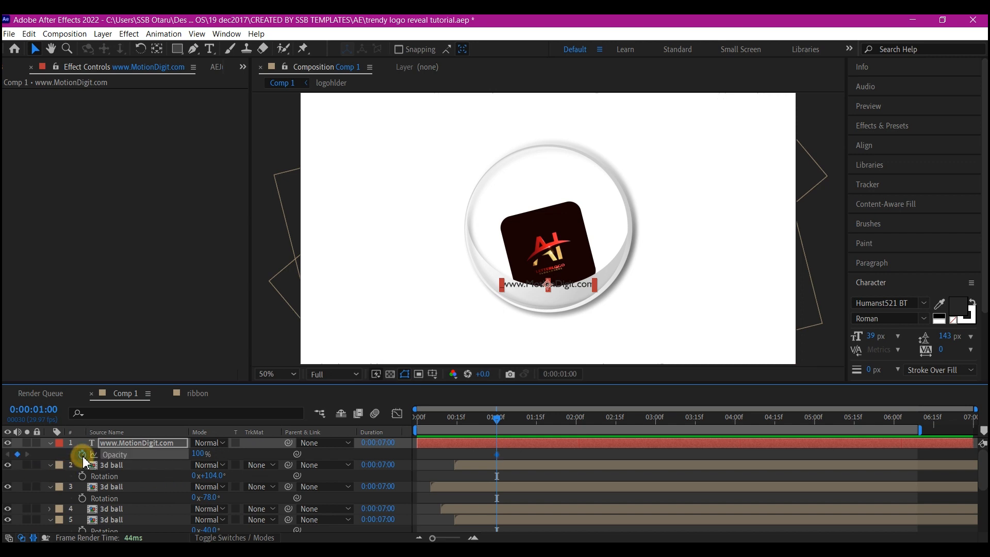
drag(446, 421, 400, 419)
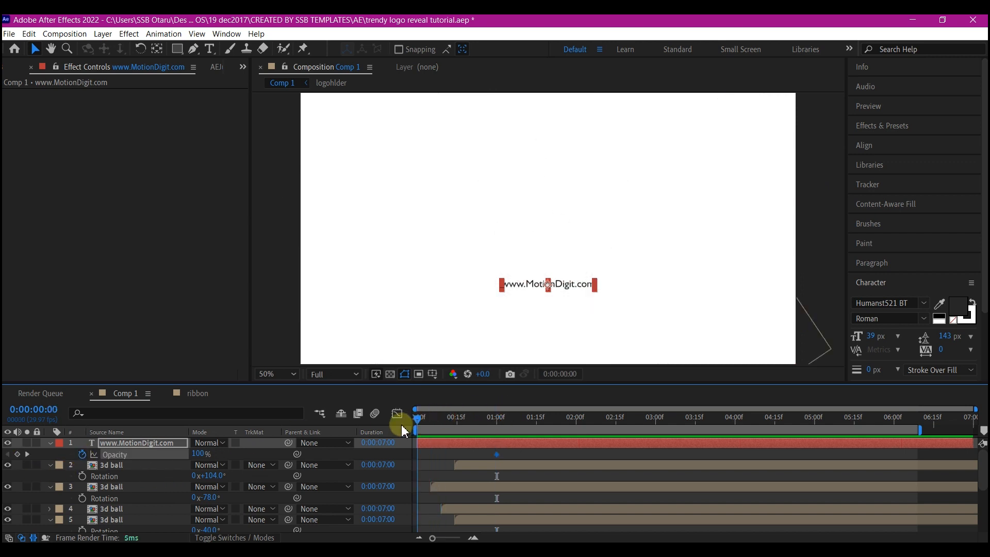
drag(199, 453, 7, 469)
click(442, 446)
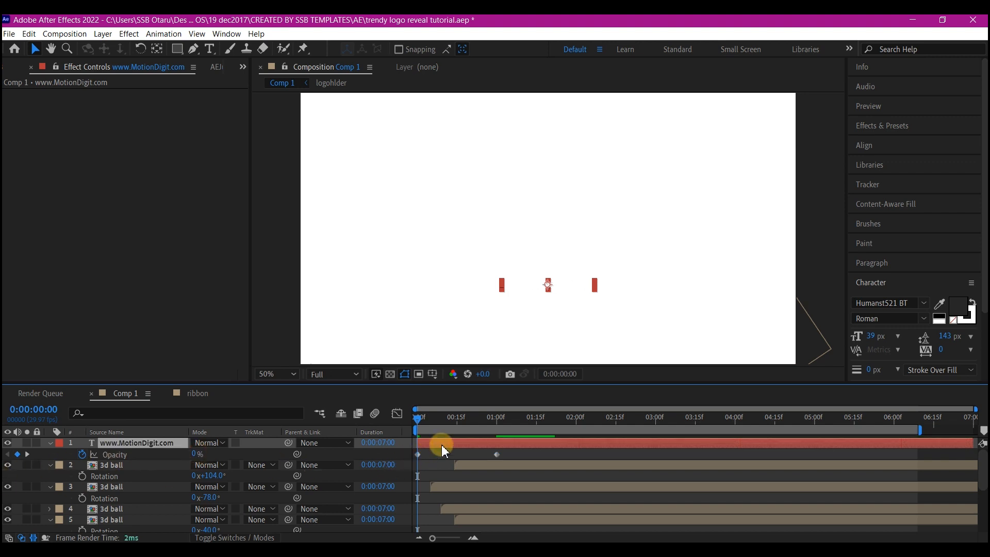
key(ctrl+shift+c)
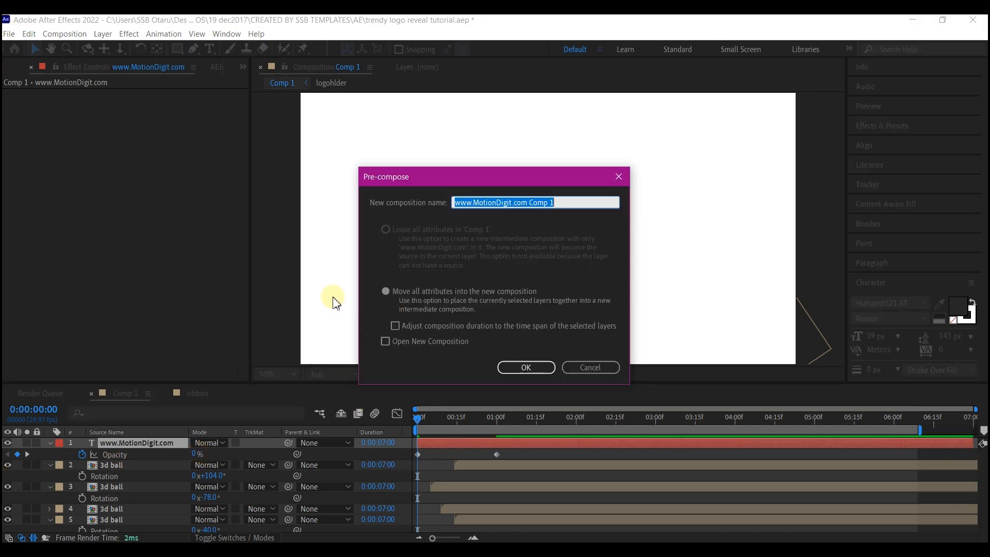
click(526, 367)
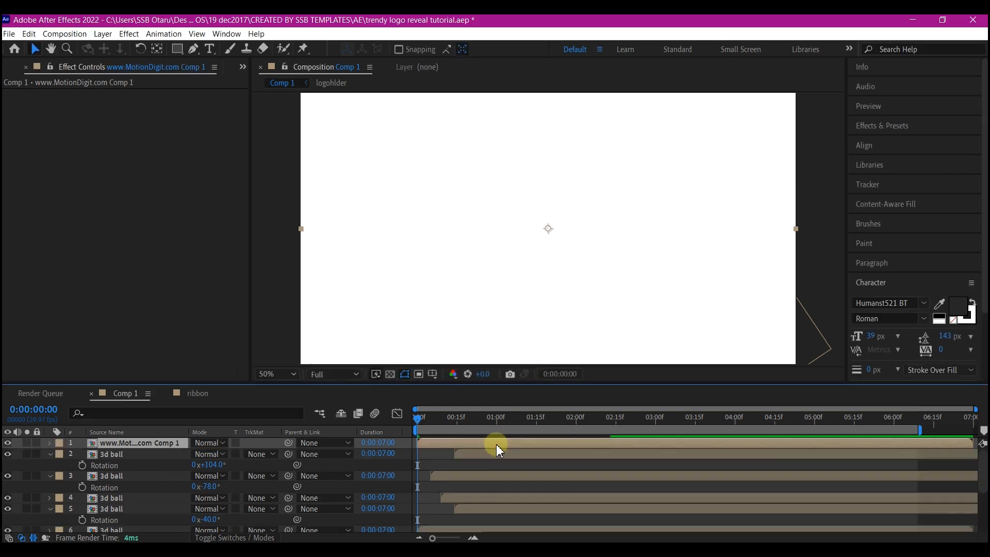
drag(499, 445, 678, 445)
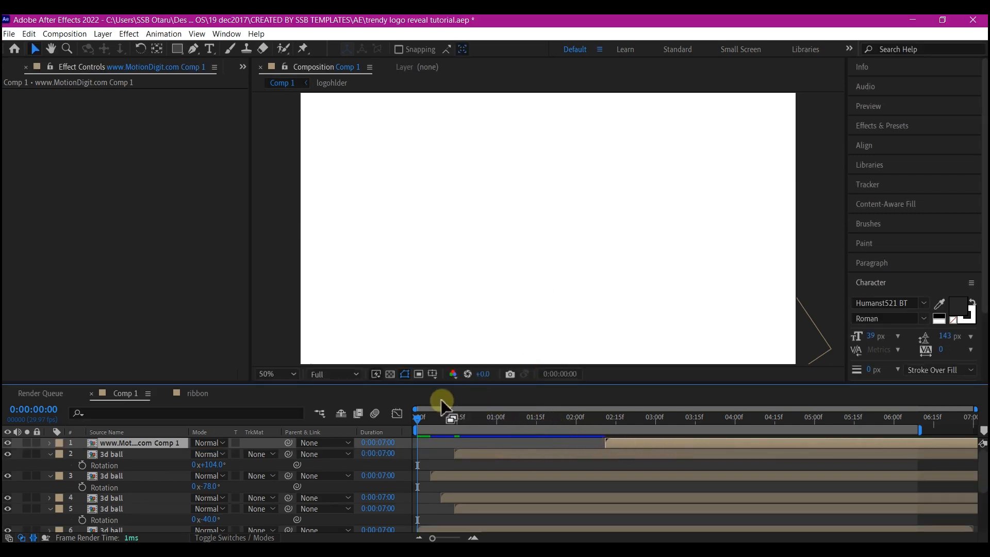
drag(419, 419, 644, 444)
key(space)
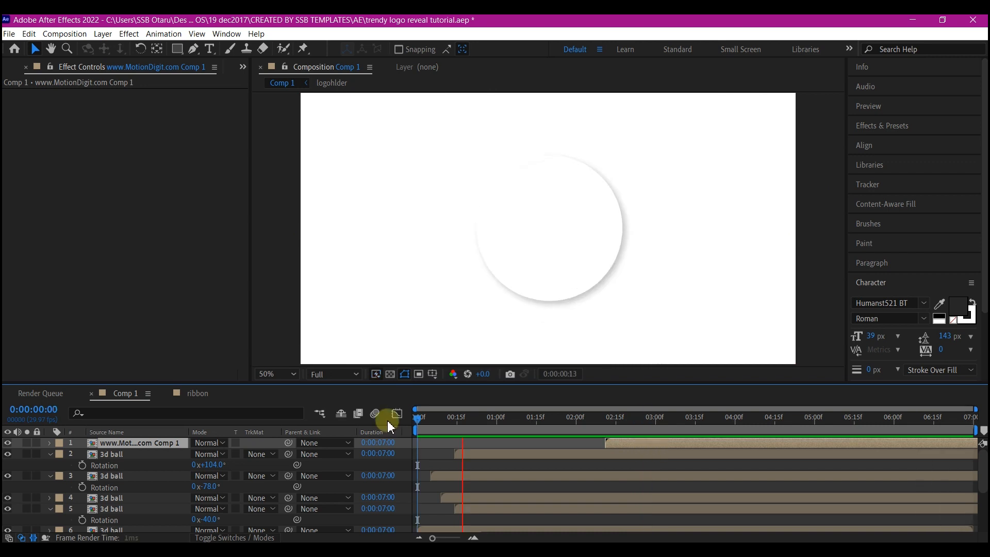